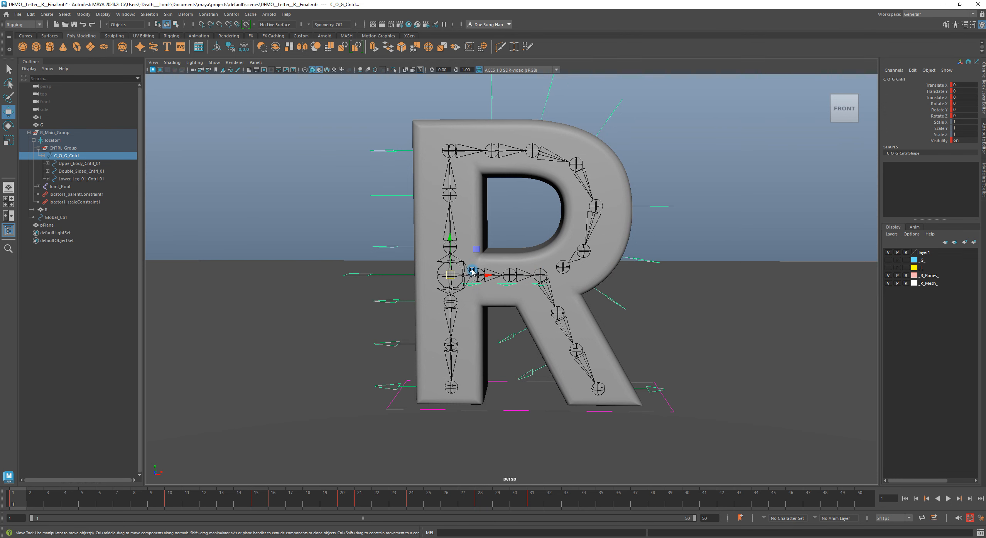
- Examine the joint chains and control shapes of the finished letter R rig from the front and from the side
alt+right_drag(472, 271, 544, 284)
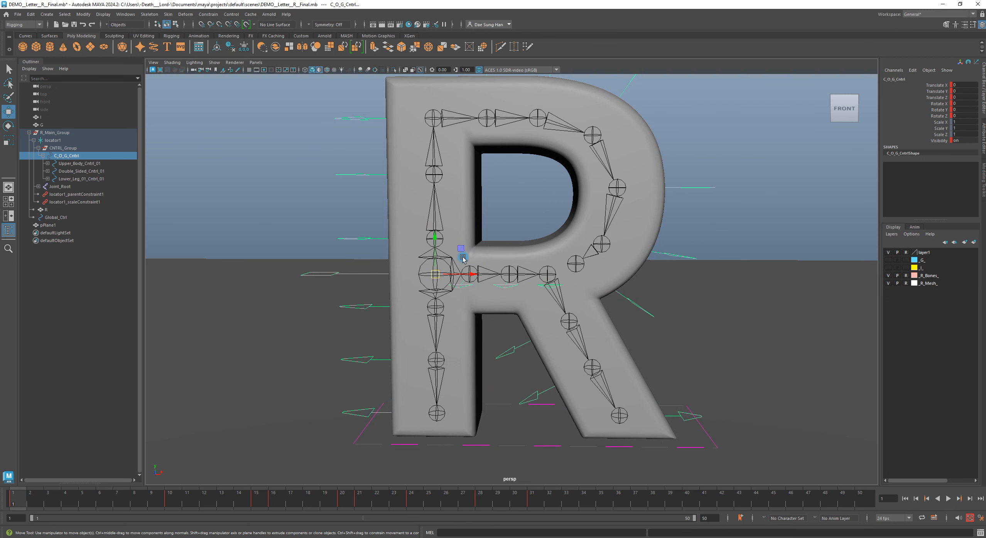
alt+drag(463, 258, 473, 238)
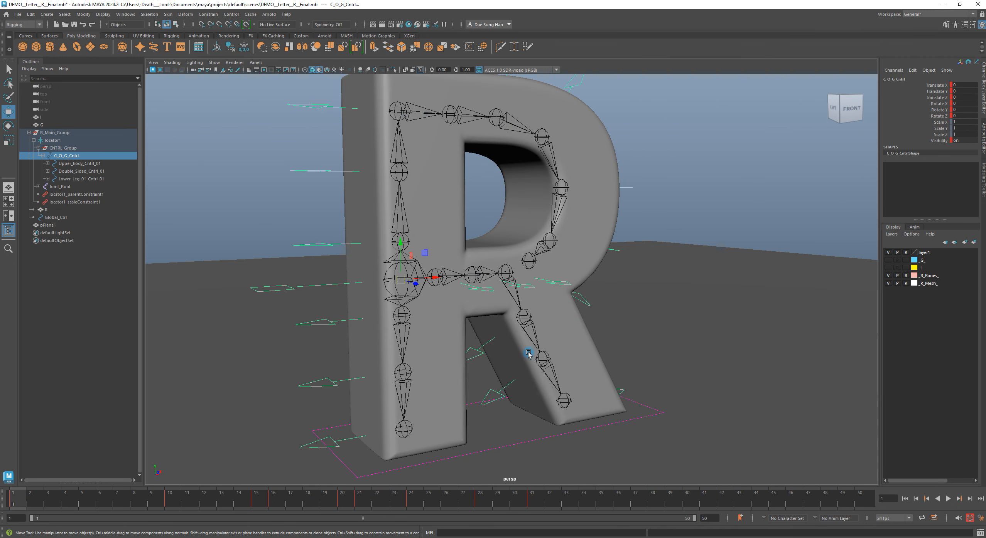
alt+drag(571, 278, 384, 183)
alt+right_drag(384, 183, 627, 385)
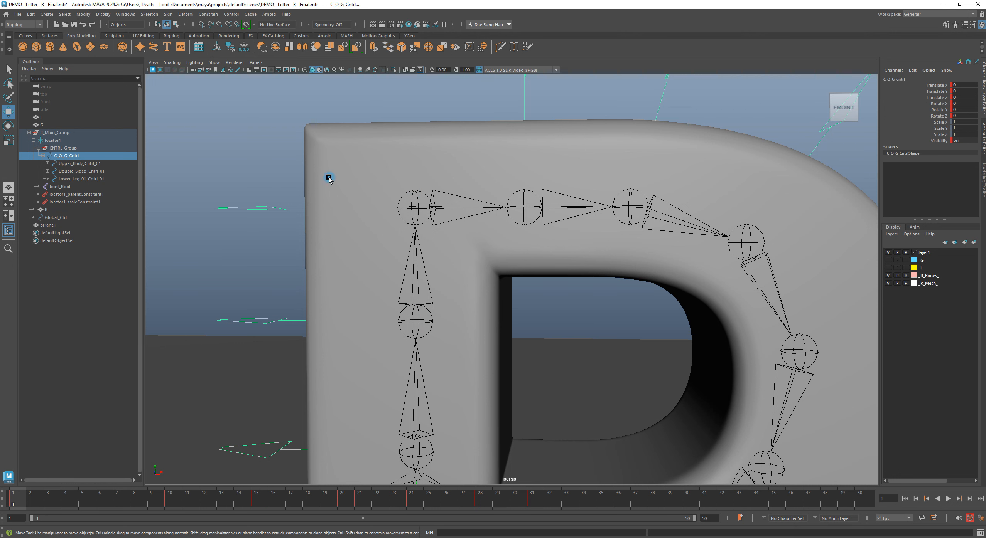
alt+right_drag(331, 184, 504, 265)
alt+drag(503, 264, 459, 187)
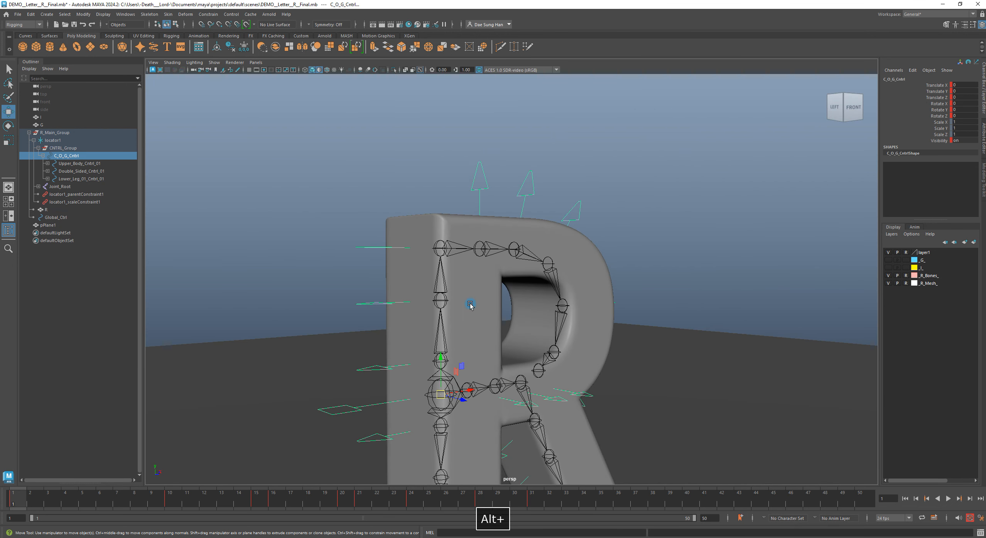
alt+drag(561, 332, 520, 271)
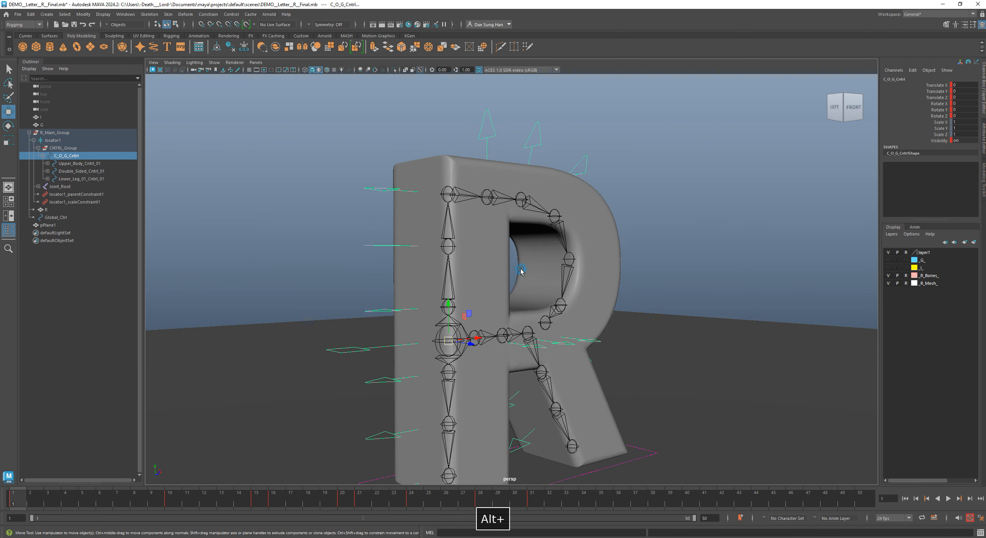
alt+drag(363, 191, 503, 151)
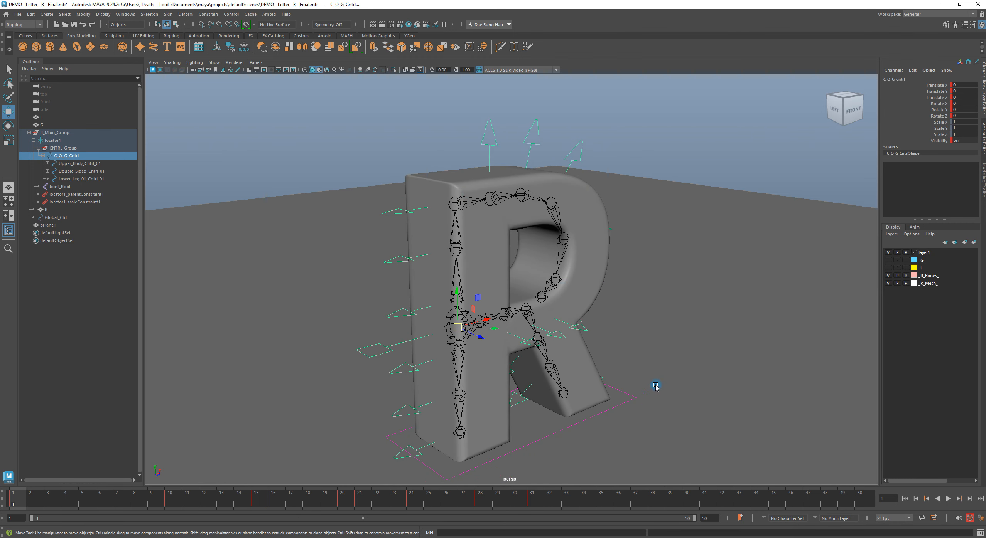
alt+drag(655, 386, 569, 368)
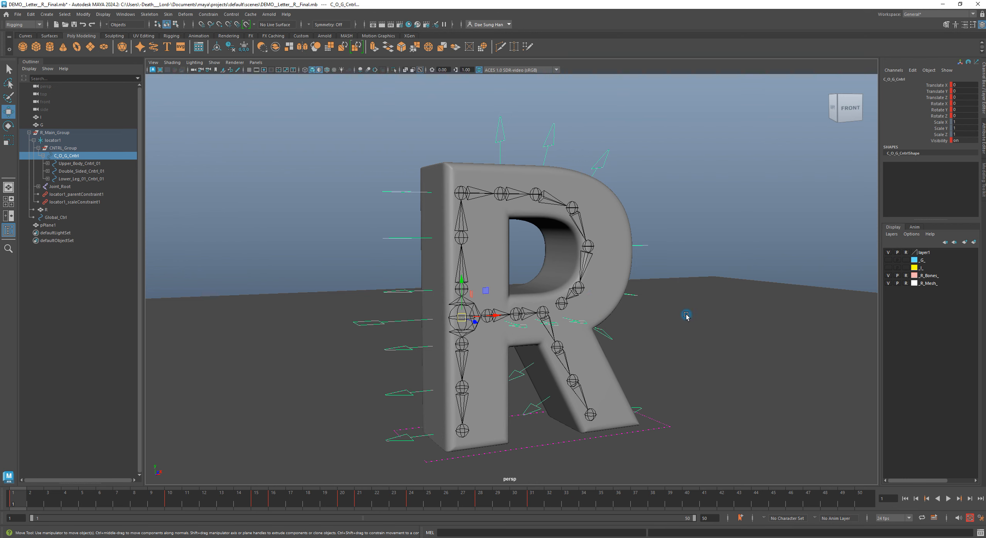
middle_drag(53, 175, 293, 280)
alt+drag(854, 194, 786, 192)
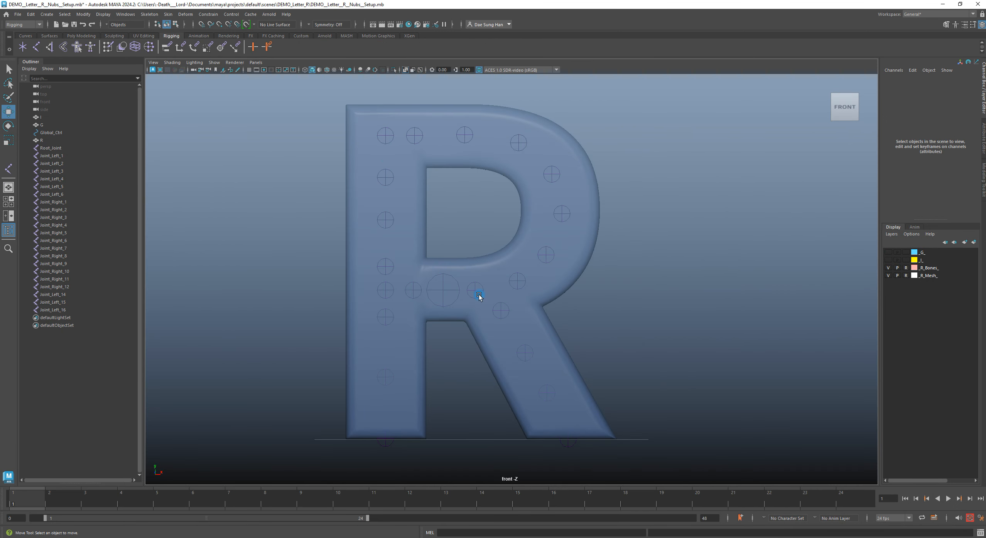
- Inspect the large root joint and Joint_Right_8 beside it in the front view of the nubs setup scene
click(448, 279)
key(q)
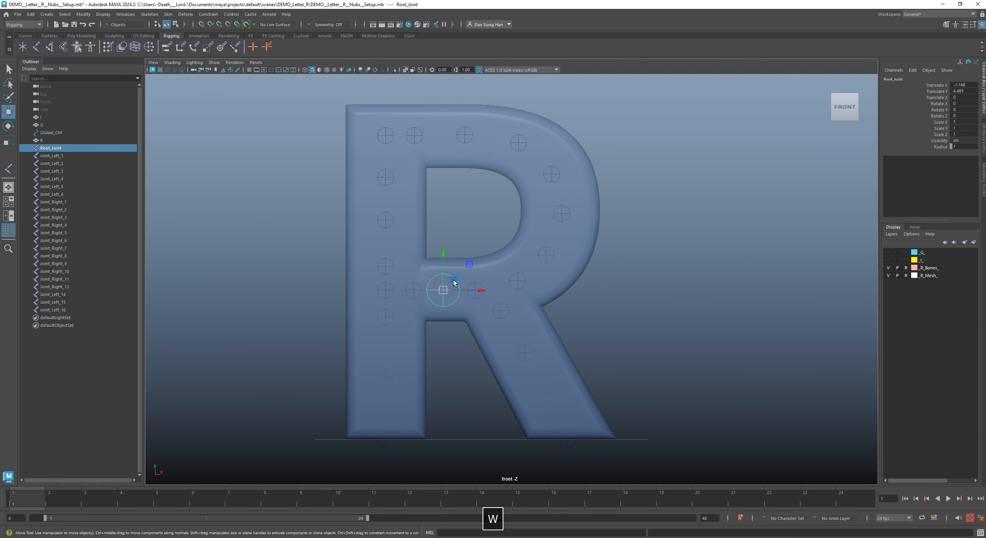
alt+right_drag(431, 267, 699, 337)
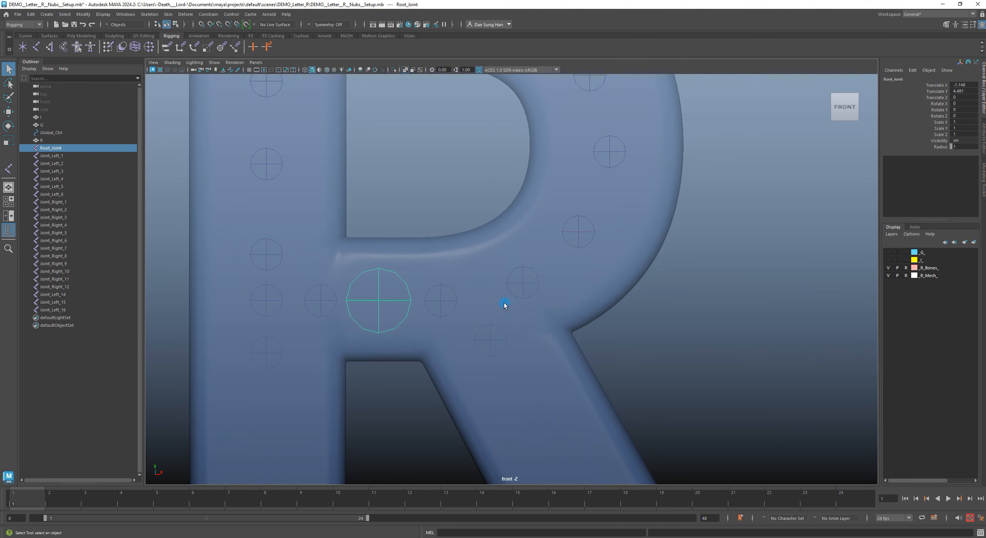
alt+middle_drag(503, 304, 561, 299)
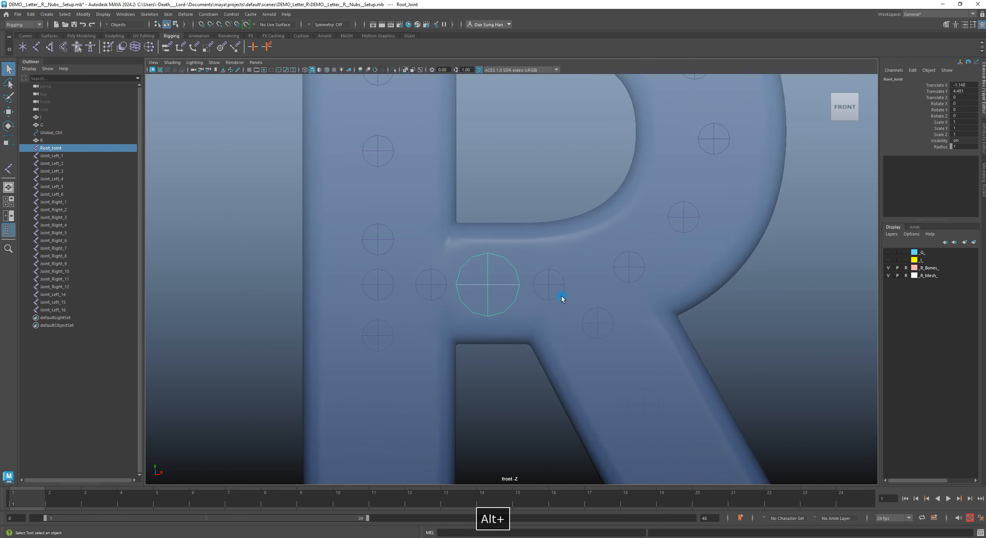
click(551, 267)
alt+right_drag(562, 273, 814, 391)
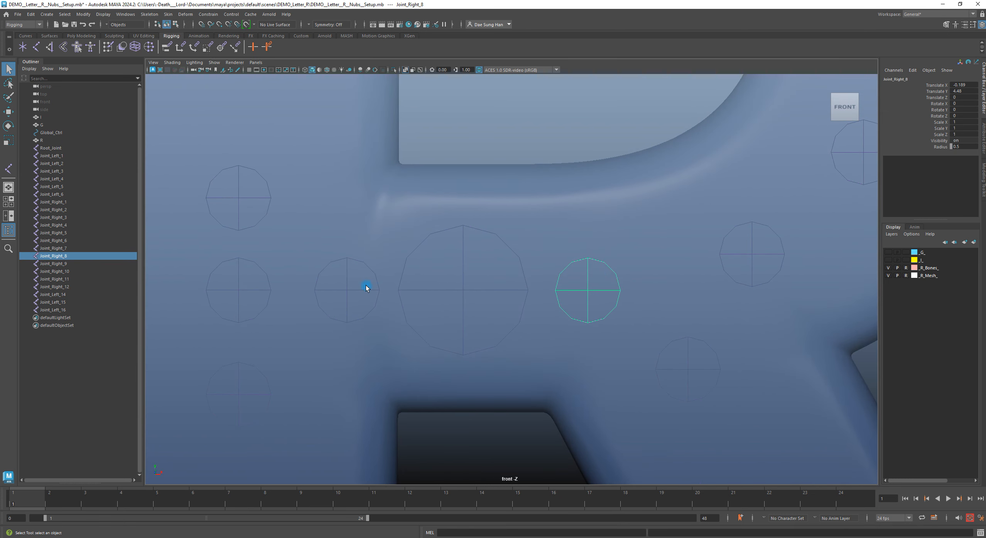
alt+right_drag(540, 283, 463, 279)
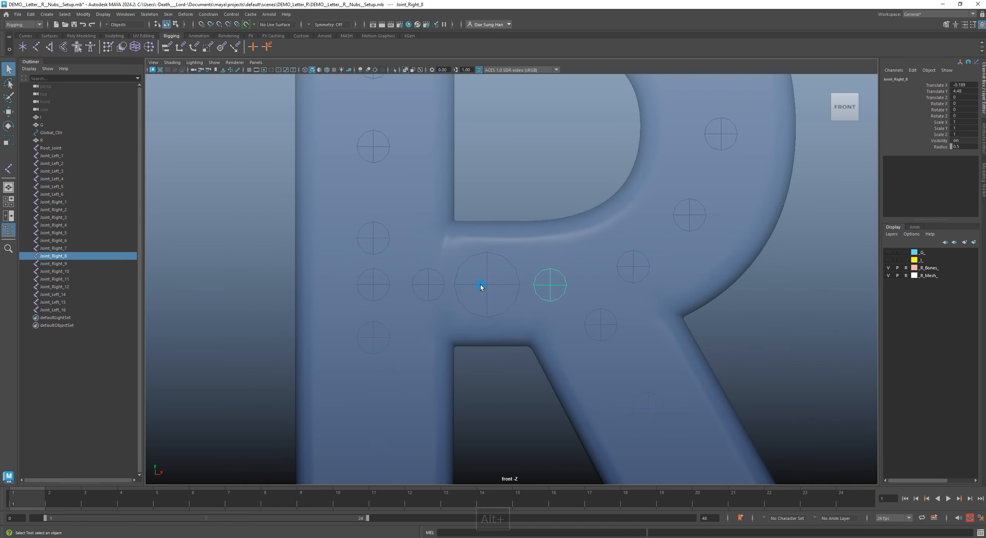
alt+middle_drag(386, 279, 413, 276)
- Switch to the finished R rig scene and examine how its large central joint connects to the stem and crossbar joints
key(space)
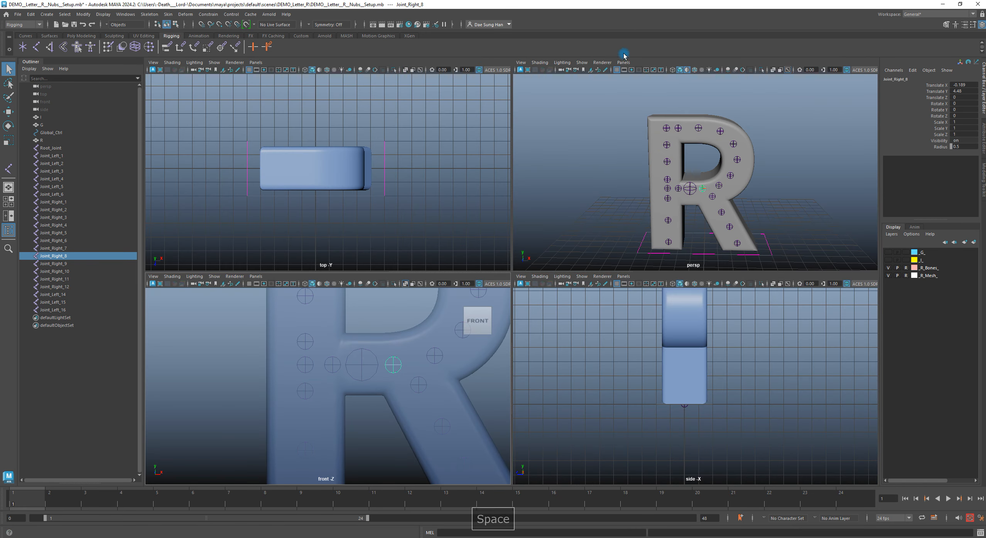
drag(615, 5, 985, 162)
alt+right_drag(413, 291, 596, 377)
alt+middle_drag(596, 377, 599, 285)
alt+right_drag(599, 285, 697, 347)
mouse_move(447, 274)
alt+mouse_down()
mouse_move(474, 317)
mouse_move(453, 266)
alt+mouse_up()
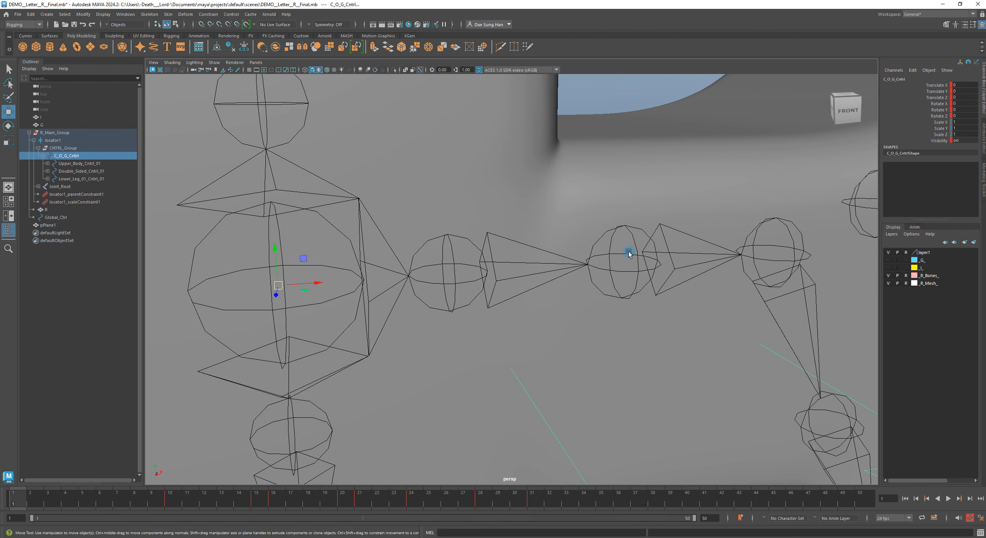
alt+drag(436, 286, 458, 267)
alt+drag(350, 292, 363, 292)
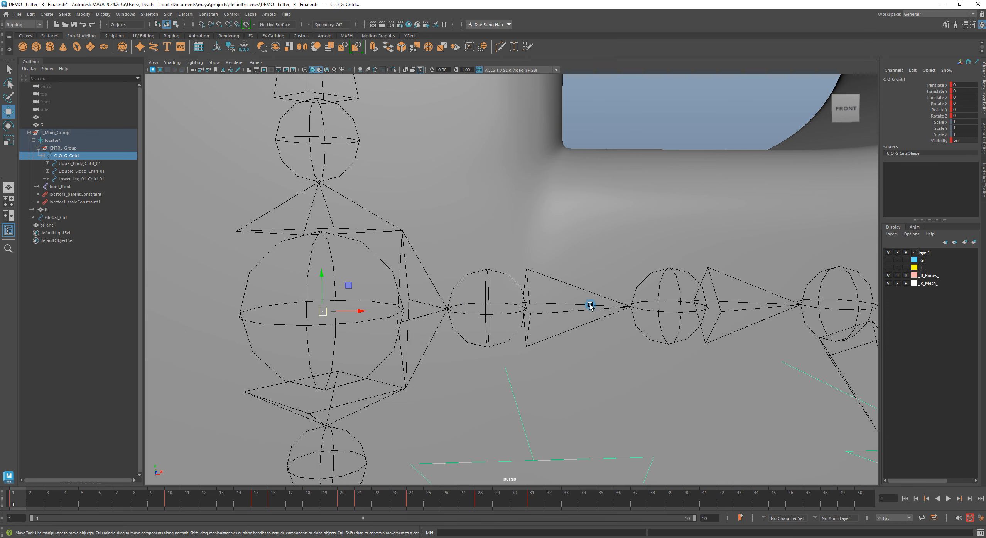
alt+right_drag(596, 305, 437, 314)
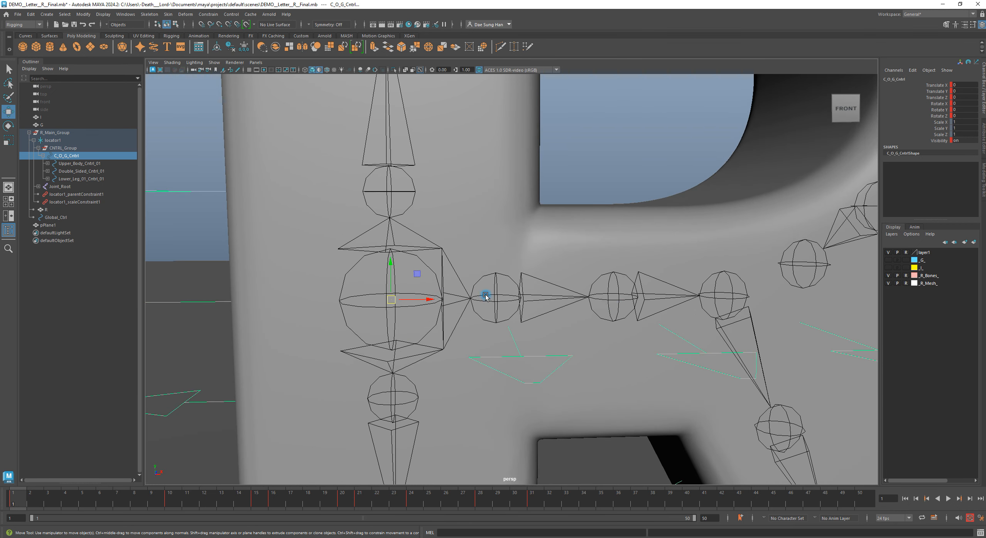
alt+drag(382, 248, 601, 293)
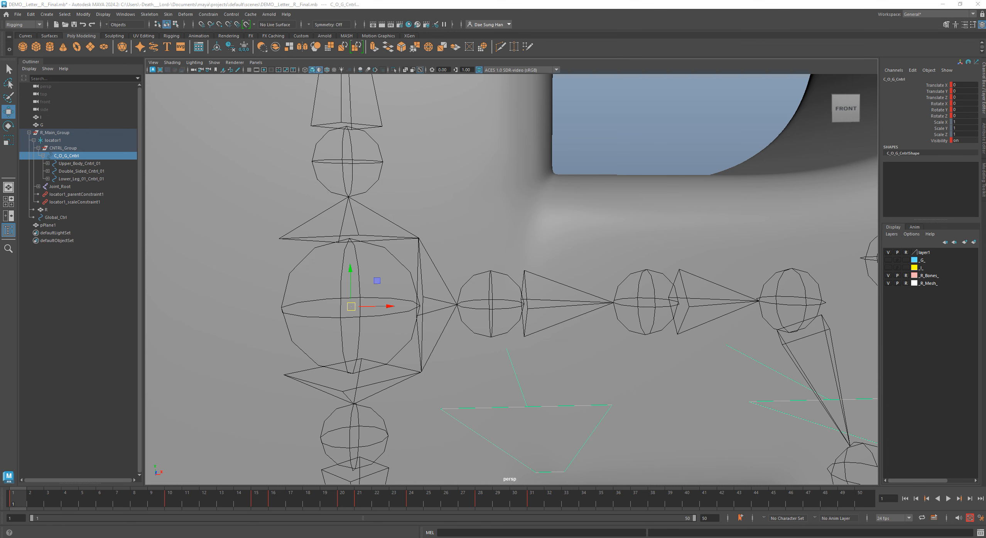
- Return to the nubs setup scene, maximize its perspective view around the crossbar joints and activate the Move tool
drag(985, 182, 445, 197)
double_click(446, 198)
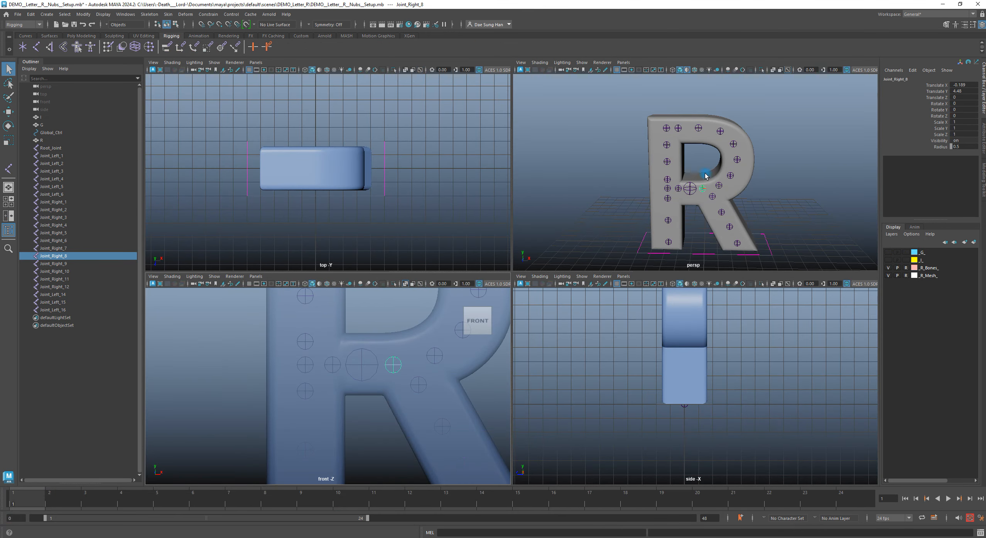
alt+right_drag(705, 176, 711, 219)
key(space)
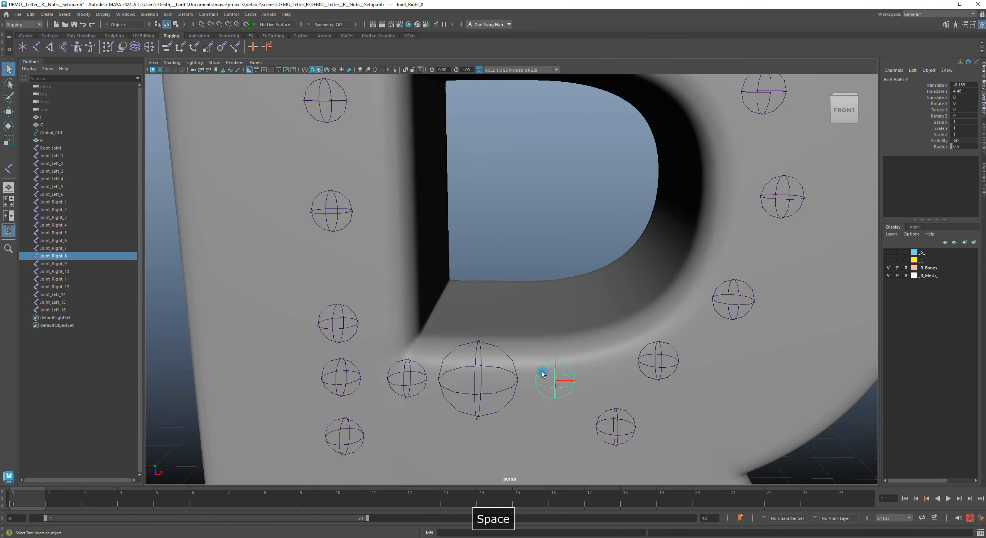
alt+drag(566, 383, 557, 375)
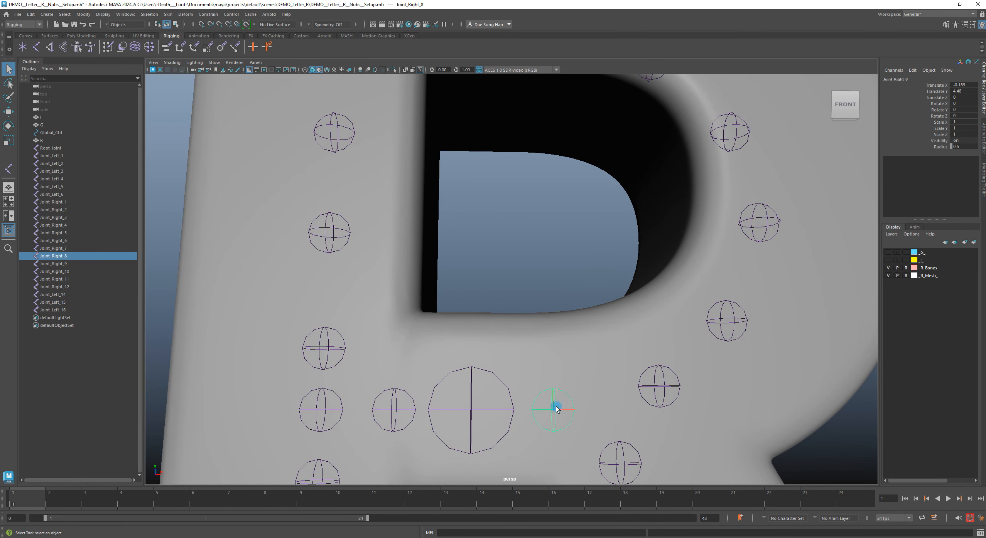
key(w)
- Select the large root joint in the letter R's crossbar
alt+right_drag(543, 395, 504, 401)
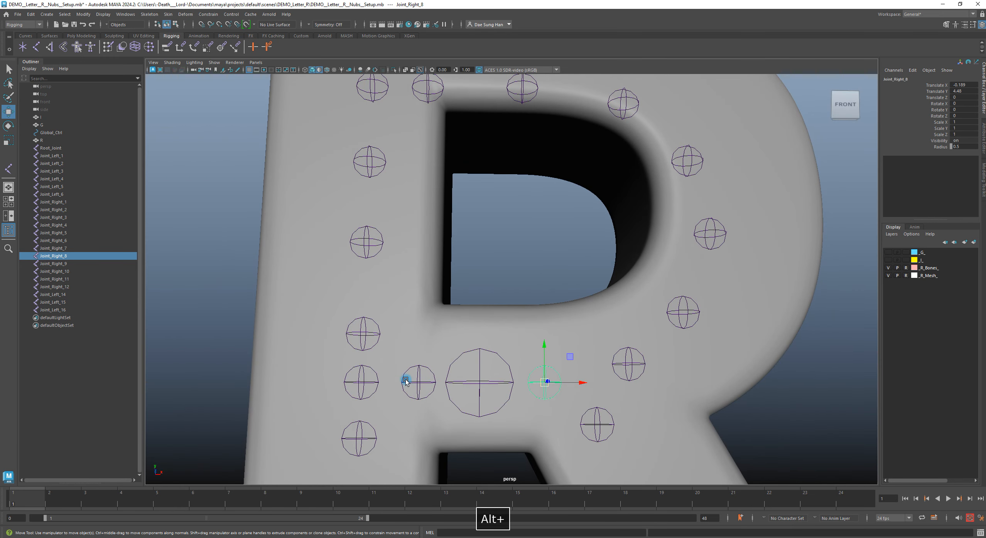
alt+right_drag(645, 357, 425, 358)
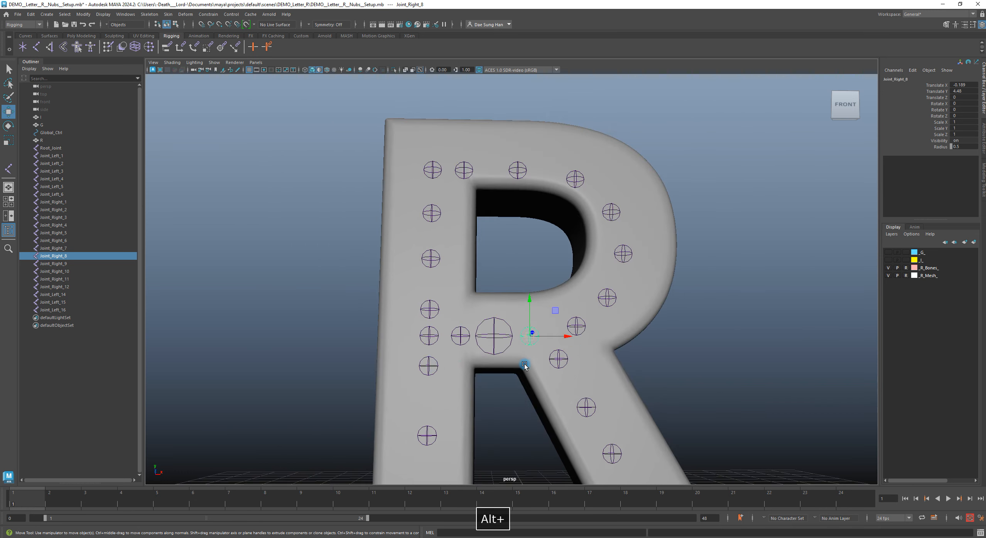
alt+right_drag(525, 366, 562, 345)
alt+middle_drag(562, 356, 587, 267)
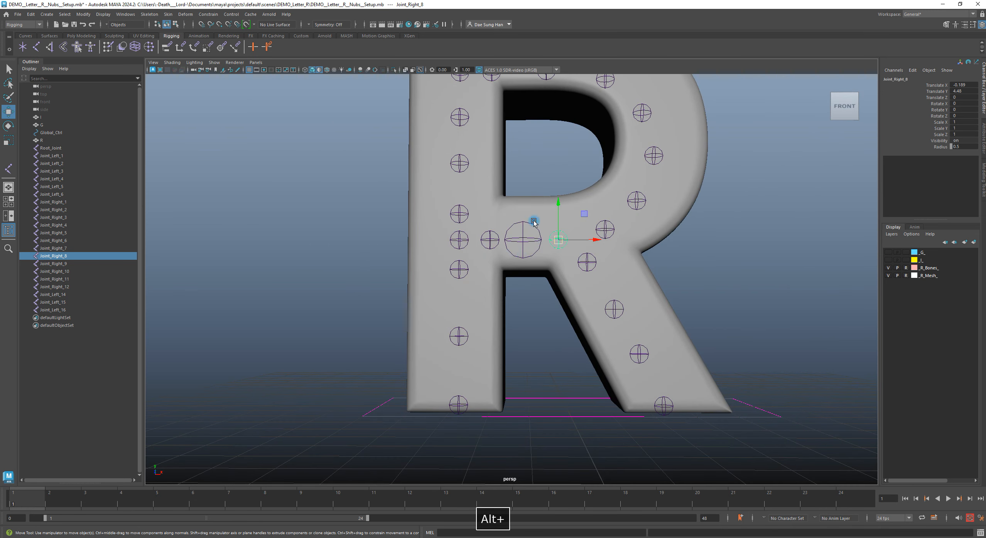
alt+middle_drag(509, 240, 504, 276)
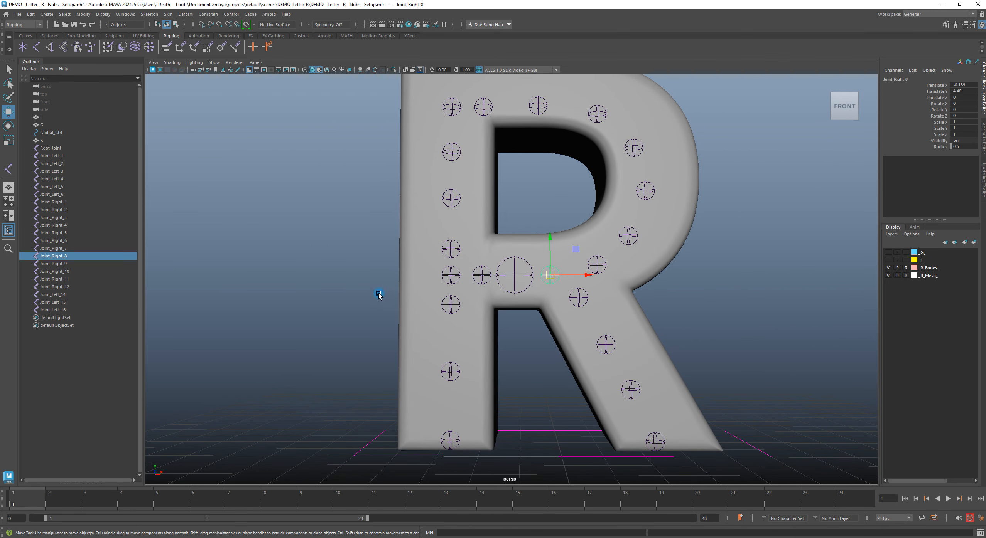
alt+drag(623, 148, 506, 263)
click(518, 235)
- Examine the root joint's placement among the surrounding crossbar and stem joints from several angles
alt+drag(575, 279, 574, 267)
alt+right_drag(574, 267, 494, 236)
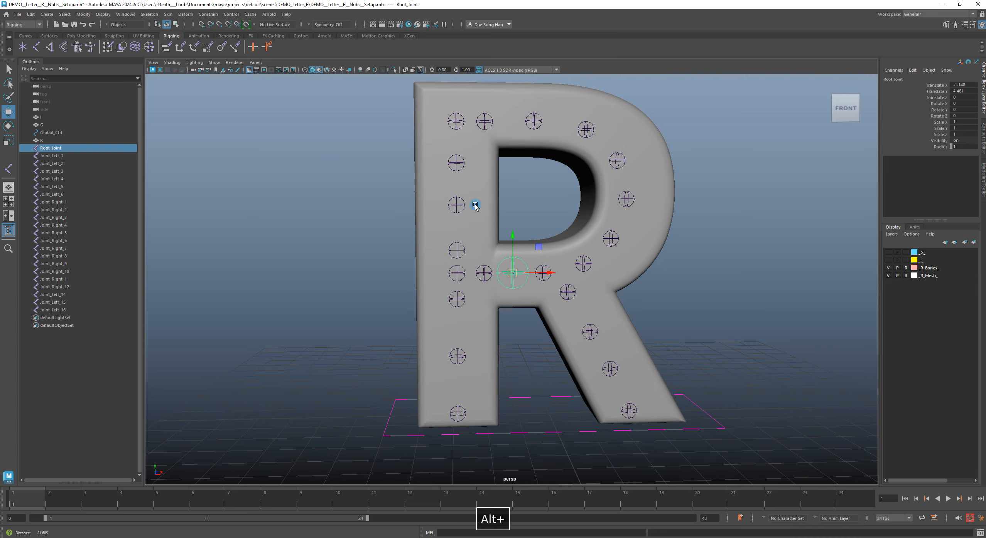
alt+right_drag(473, 205, 737, 272)
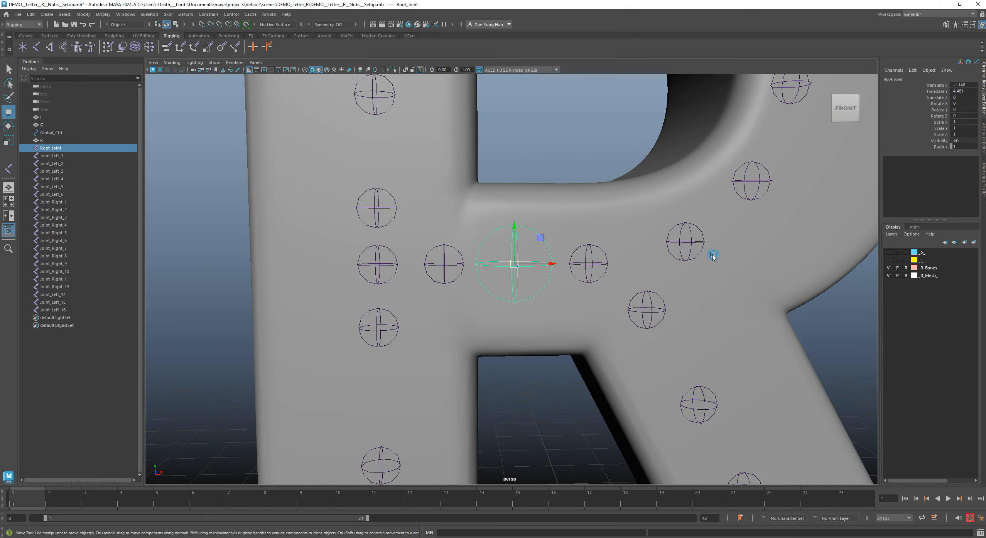
alt+drag(425, 241, 527, 285)
key(z)
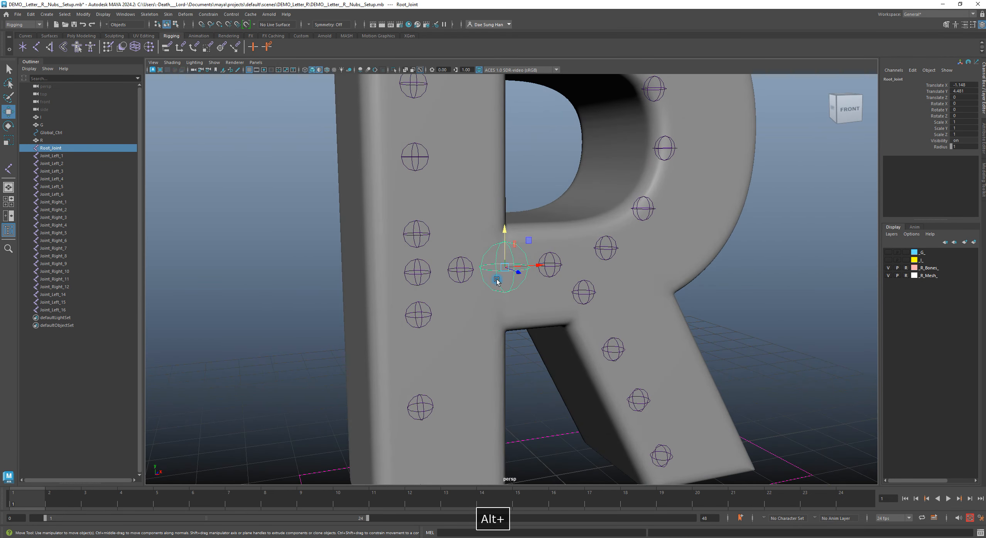
alt+drag(609, 292, 532, 267)
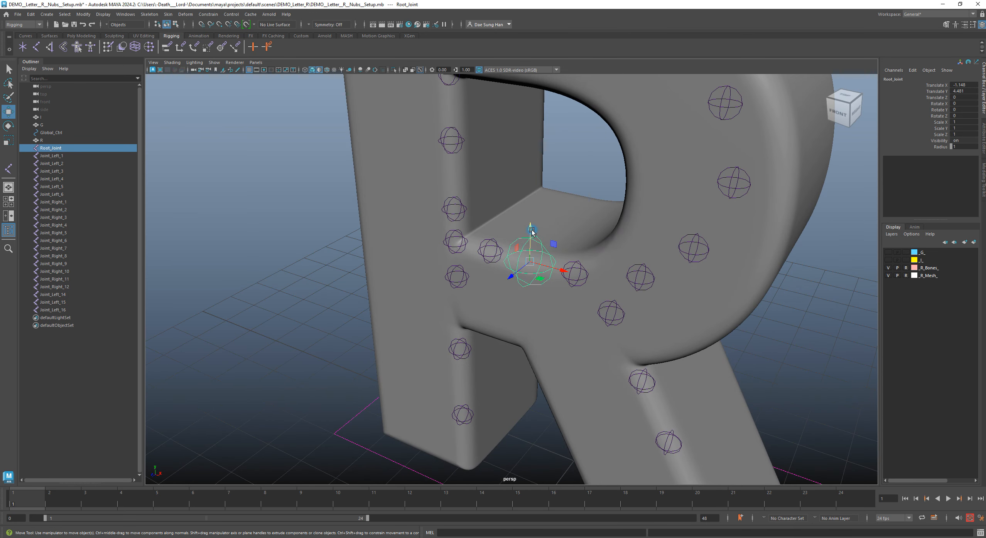
alt+drag(531, 231, 512, 252)
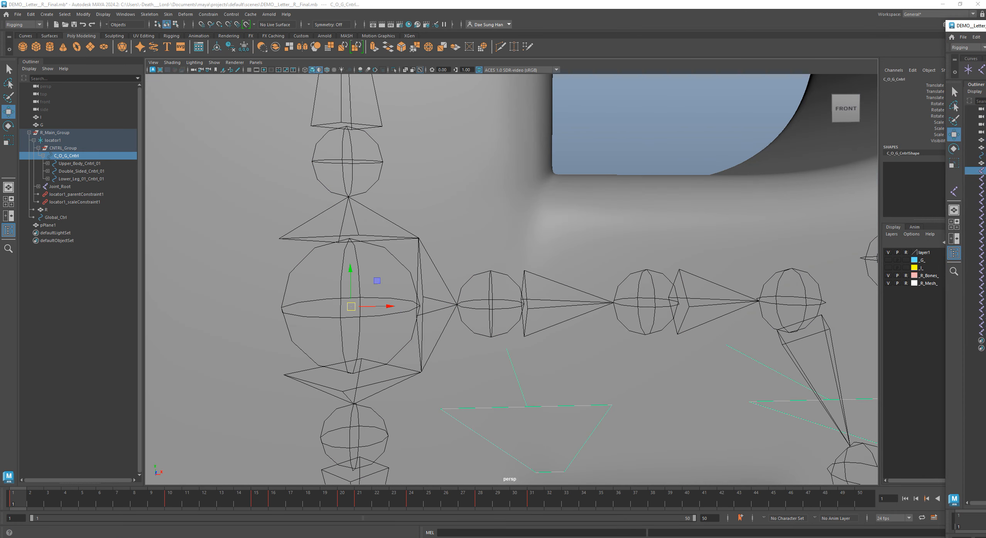
- Compare the central joint of the finished R rig with the root joint in the nubs setup scene
alt+drag(517, 271, 383, 288)
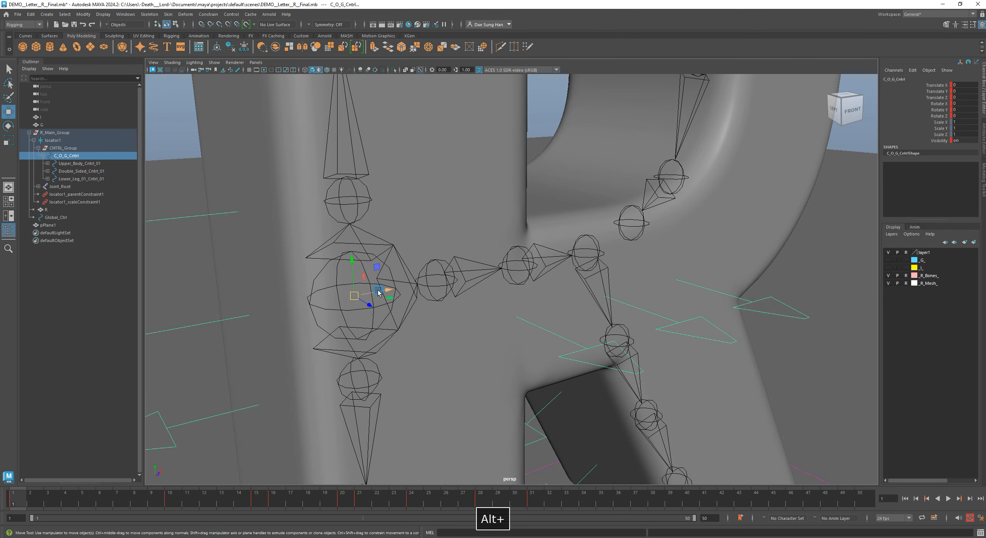
key(q)
alt+drag(465, 316, 389, 302)
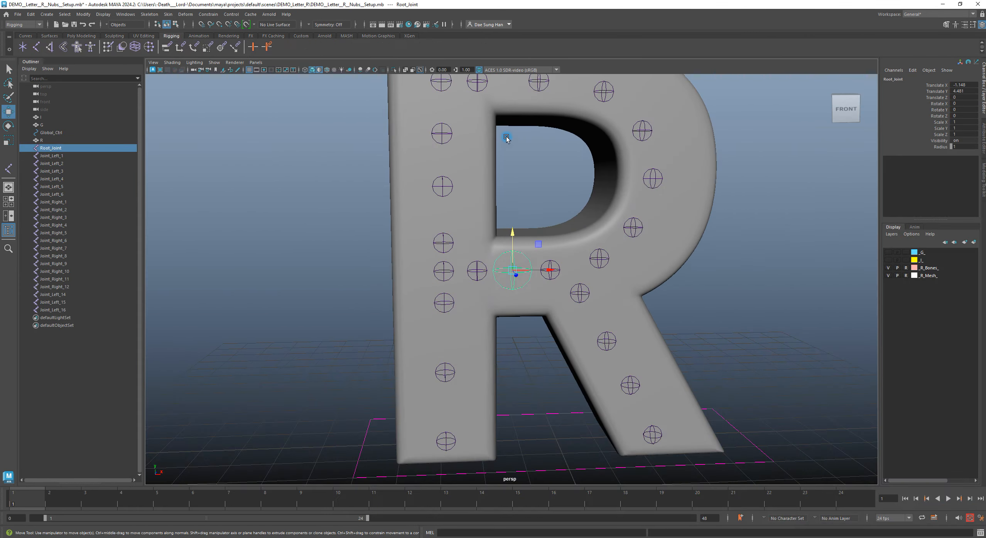
alt+right_drag(505, 283, 425, 292)
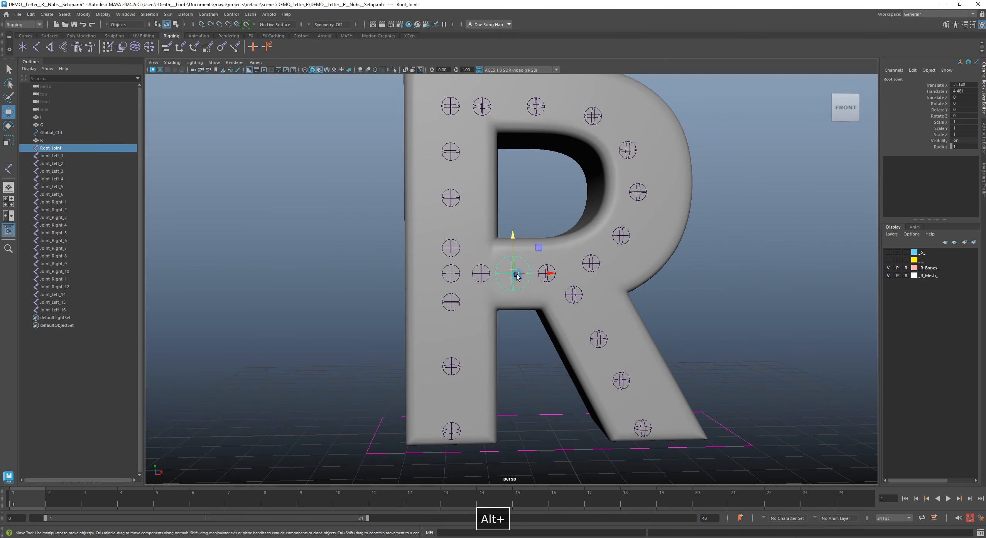
mouse_move(554, 278)
alt+mouse_down()
mouse_move(590, 344)
mouse_move(562, 316)
mouse_move(559, 258)
mouse_move(553, 273)
mouse_move(561, 270)
alt+mouse_up()
alt+right_drag(499, 271, 546, 286)
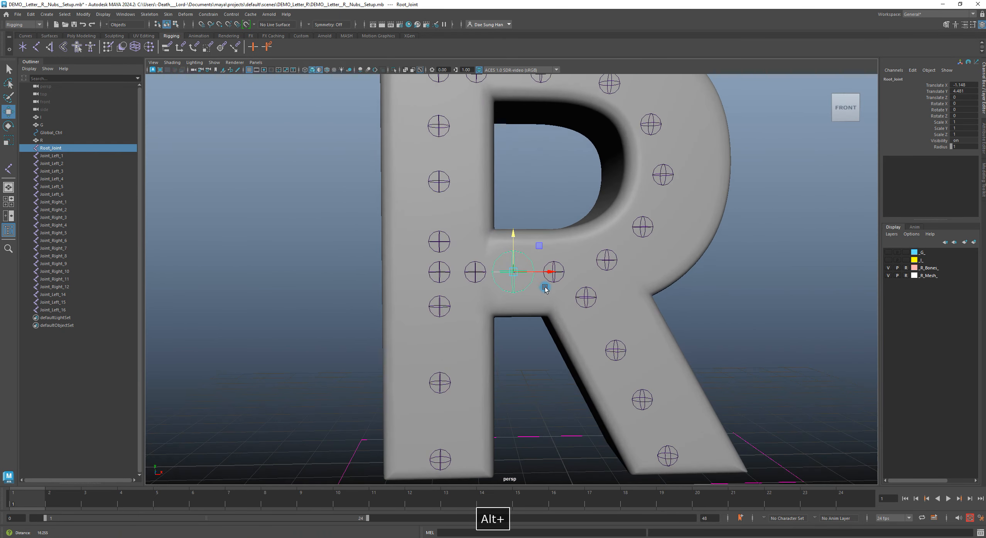
alt+drag(526, 266, 524, 262)
alt+right_drag(511, 277, 570, 270)
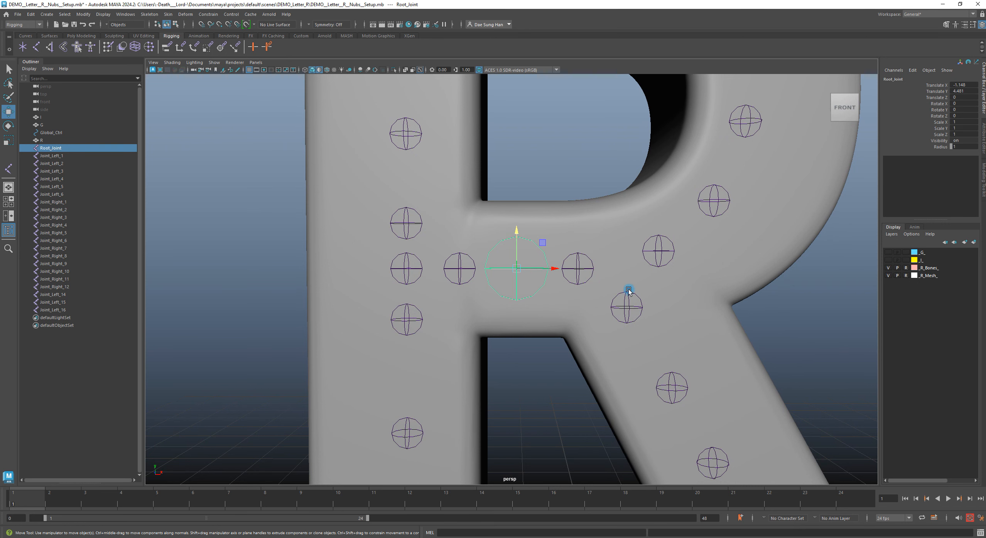
- Parent the small crossbar joint on the leg side of the root joint to the root joint
alt+right_drag(518, 238, 568, 247)
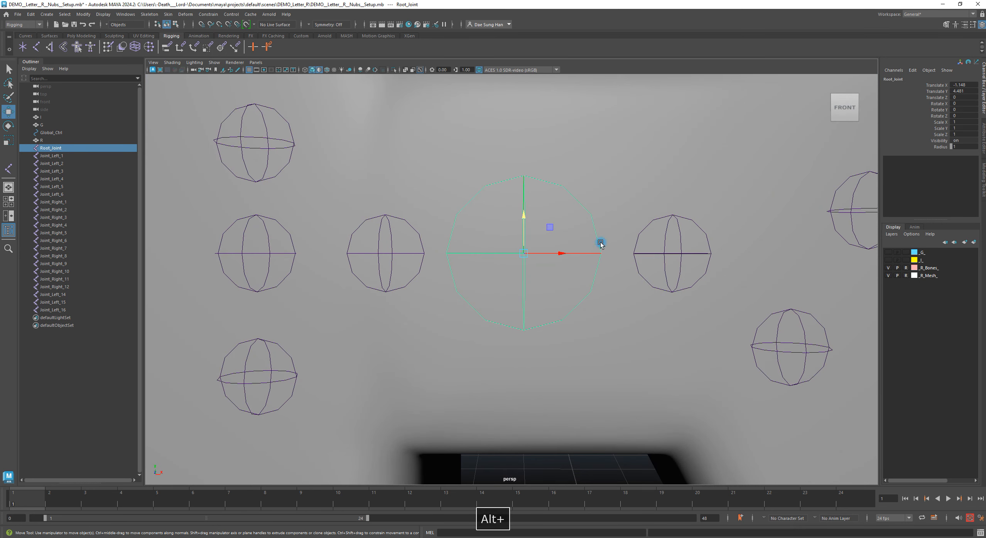
click(673, 219)
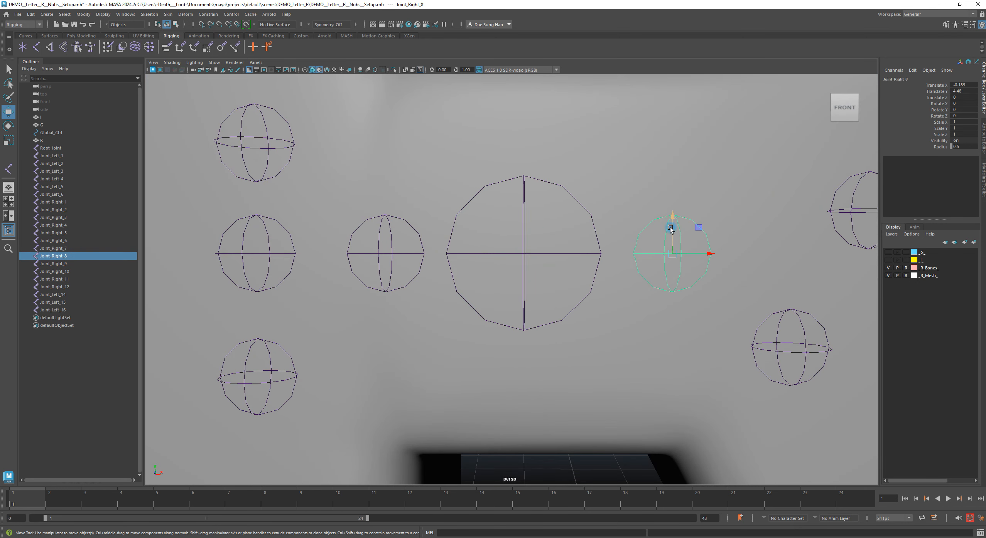
shift+click(571, 216)
key(p)
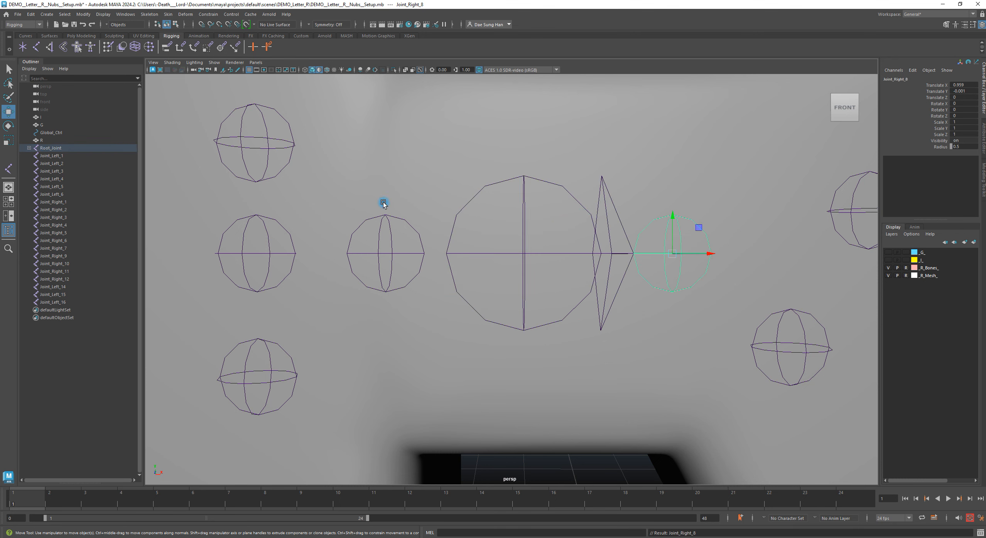
- Parent the small crossbar joint on the stem side of the root joint, Joint_Left_1, to the root joint
click(392, 241)
shift+click(485, 187)
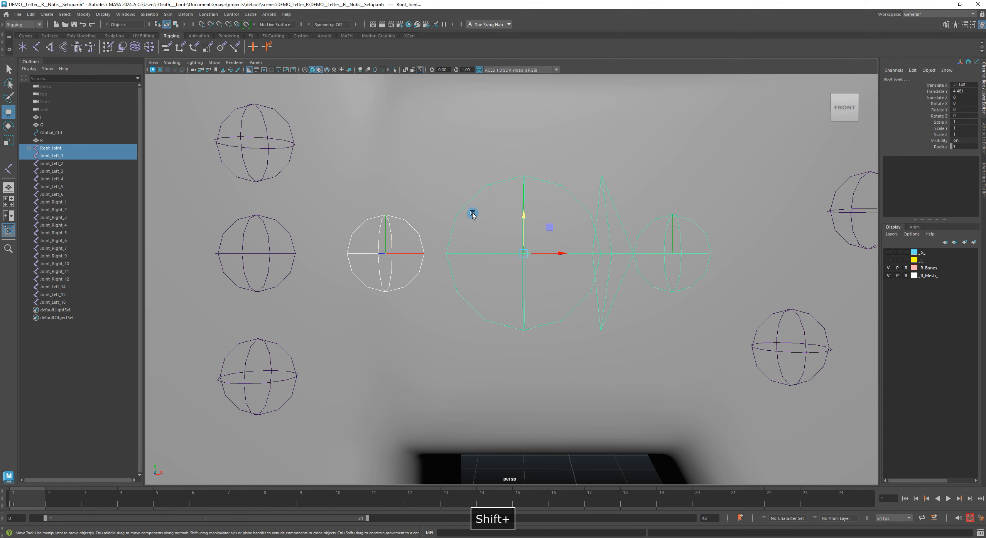
key(o)
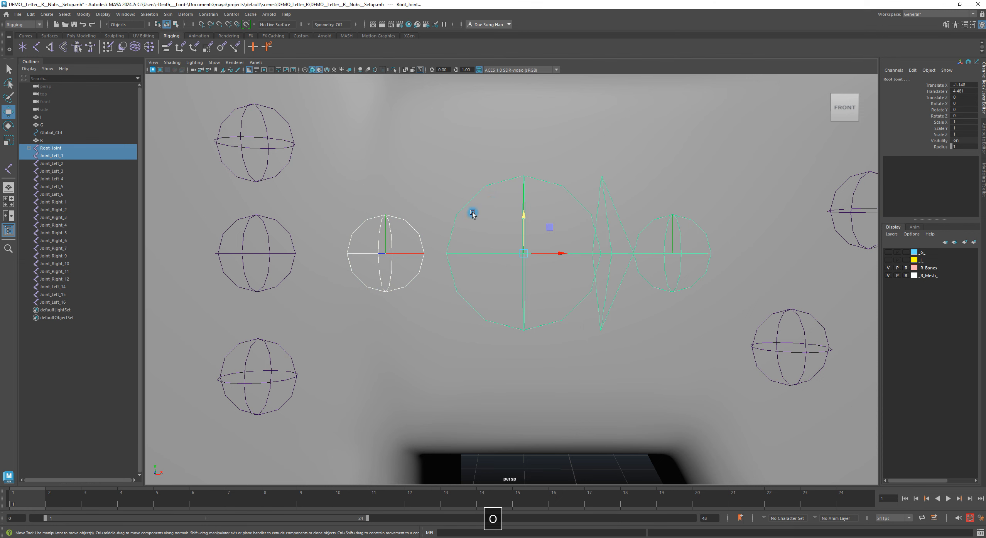
click(434, 200)
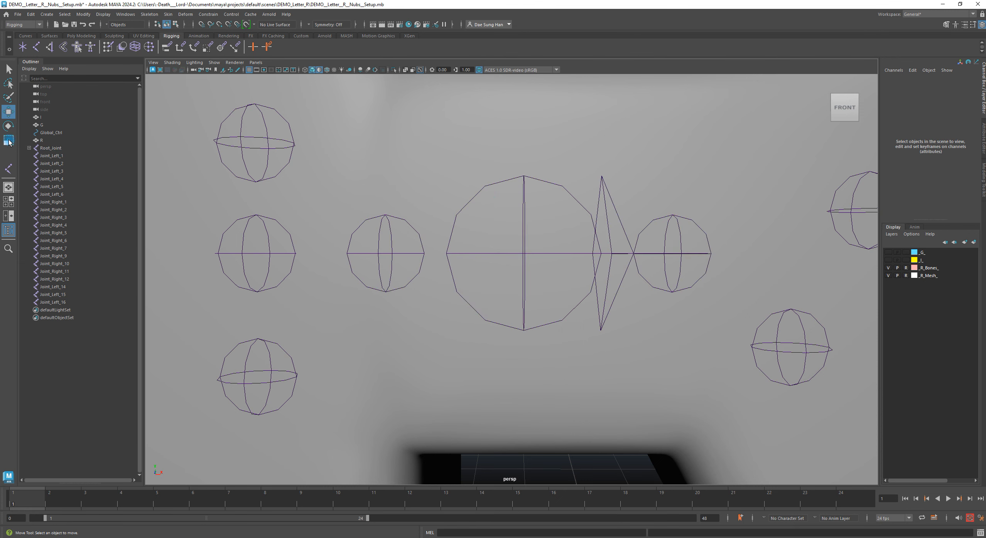
click(399, 224)
key(w)
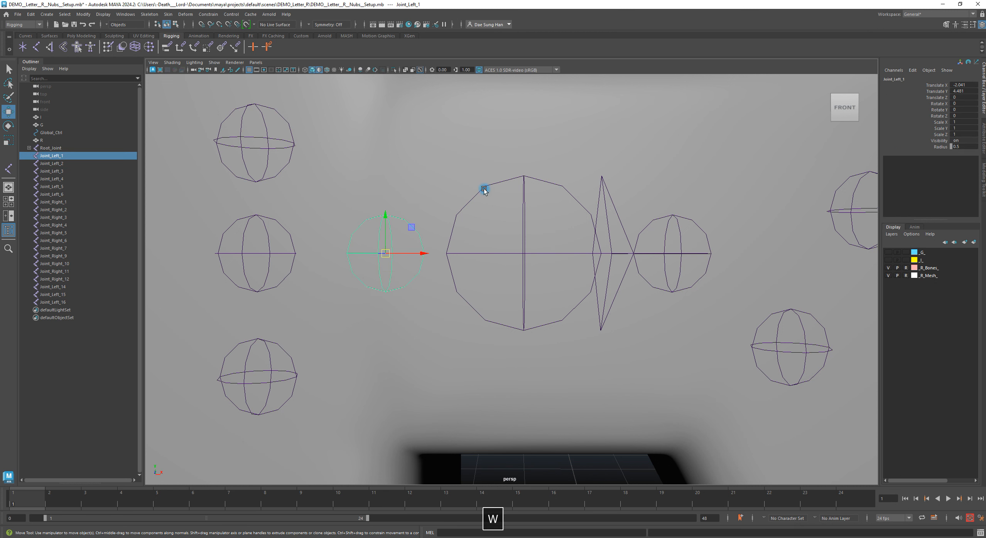
shift+click(482, 188)
key(p)
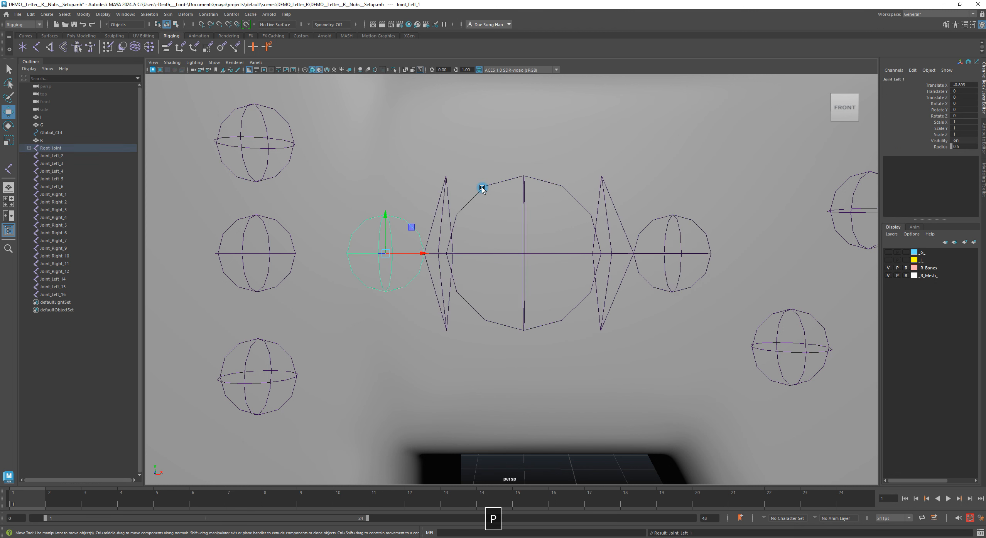
- Test how Joint_Left_1 moves as a child of the root joint and undo the move
click(480, 142)
click(387, 213)
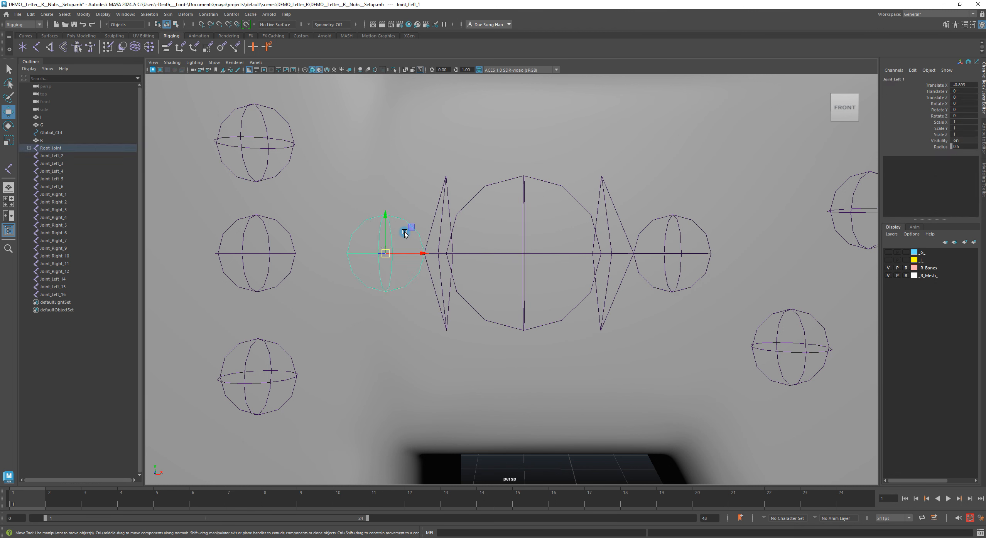
key(e)
click(448, 188)
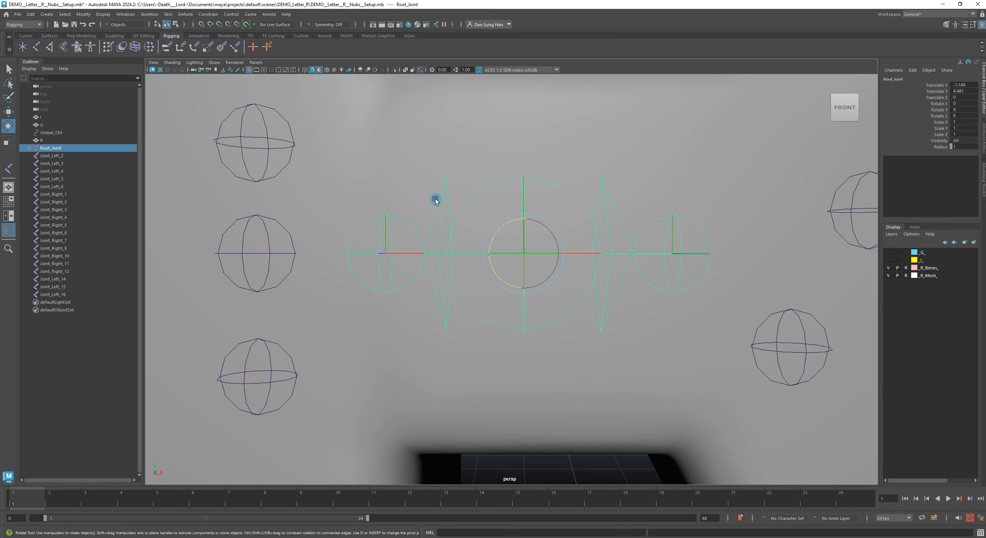
click(387, 213)
key(w)
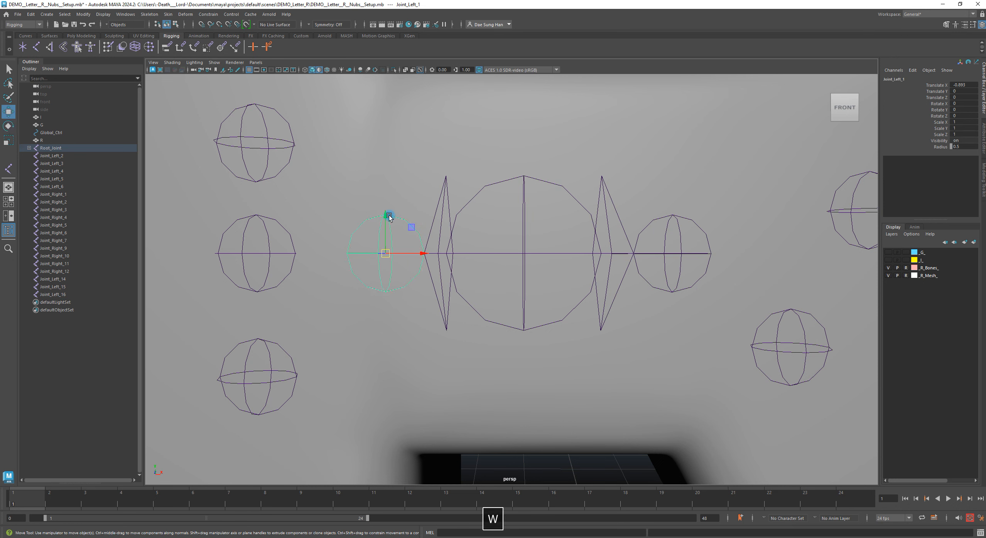
drag(388, 217, 361, 253)
key(ctrl+z)
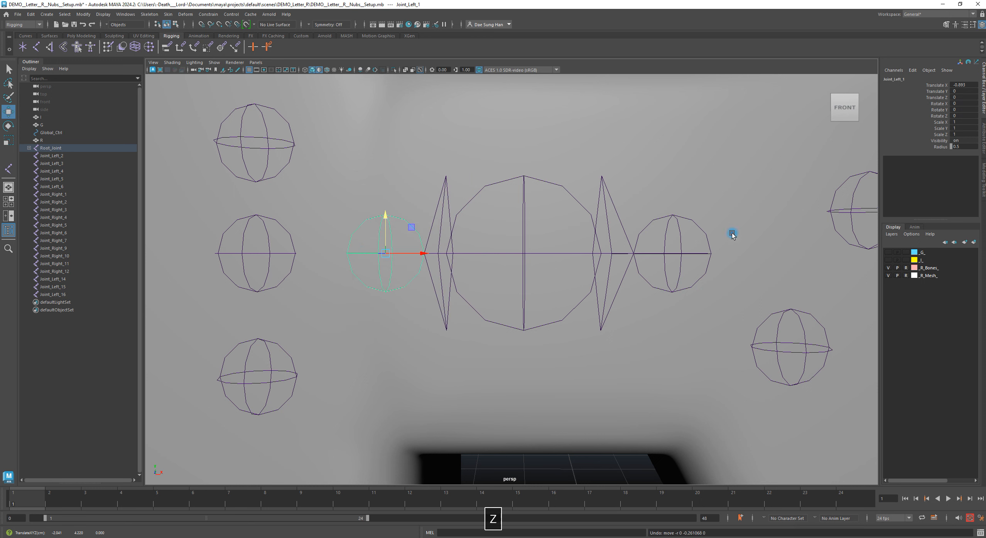
- Test the movement of the crossbar child joint on the leg side and undo it
click(712, 246)
drag(676, 216, 653, 265)
key(z)
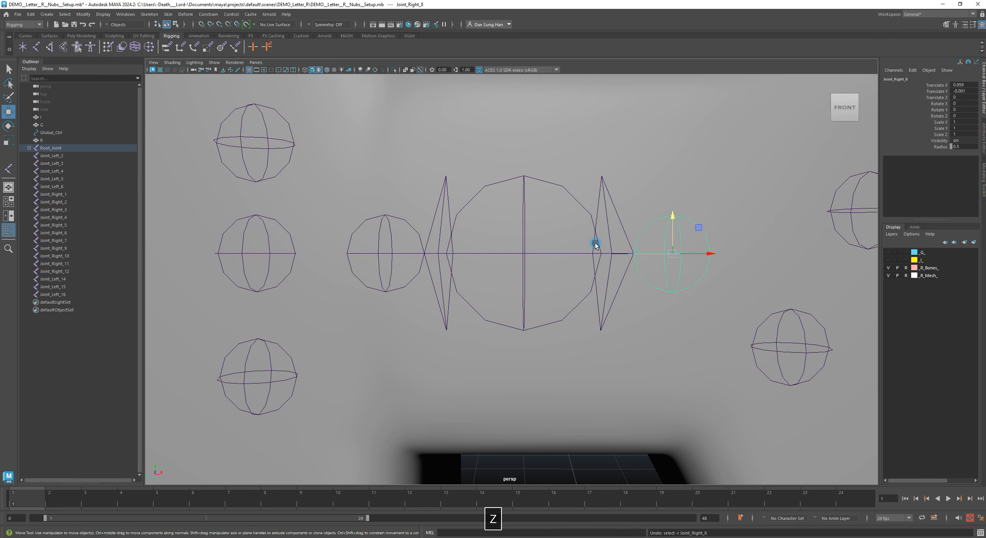
key(z)
click(679, 227)
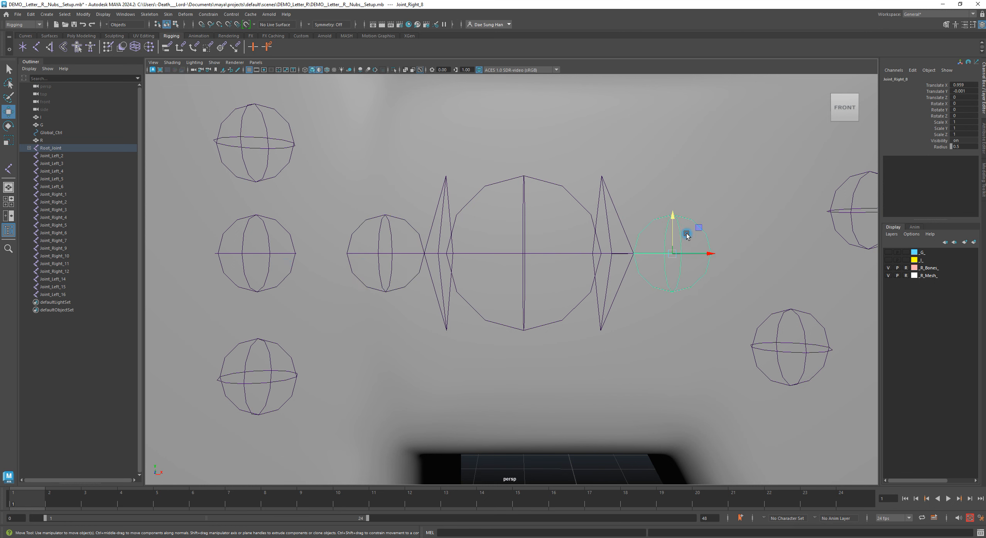
- Test moving the root joint together with its two child joints and undo the move
click(531, 198)
mouse_move(524, 226)
mouse_down()
mouse_move(530, 209)
mouse_move(530, 222)
mouse_up()
key(z)
key(z)
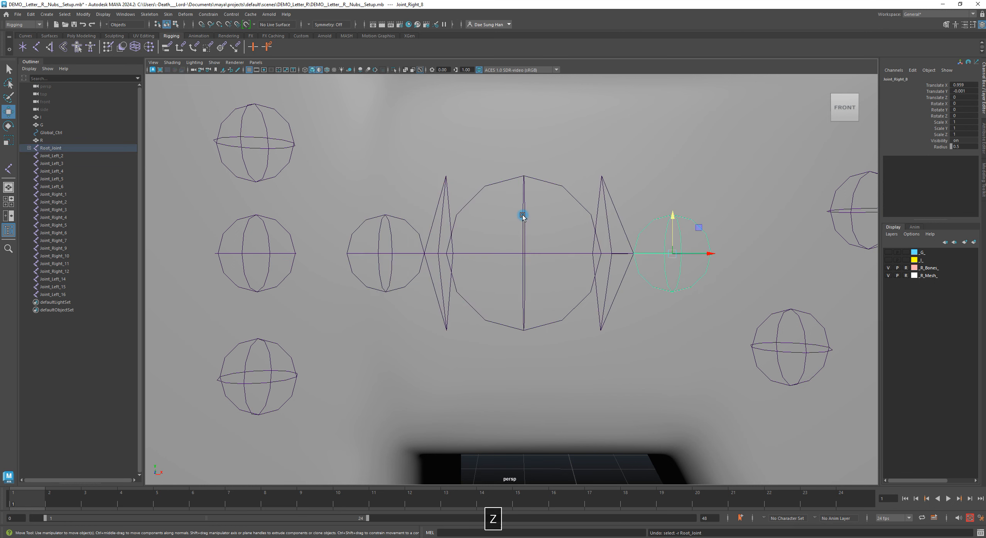
- Undo the parenting of both small crossbar joints to the root joint
key(z)
key(z)
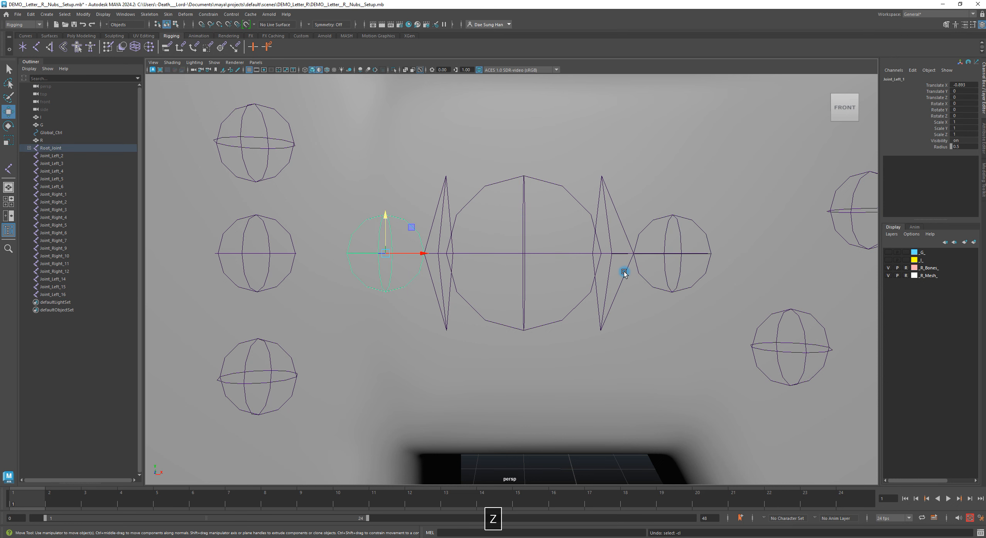
key(z)
key(z)
key(z)
key(z)
key(z)
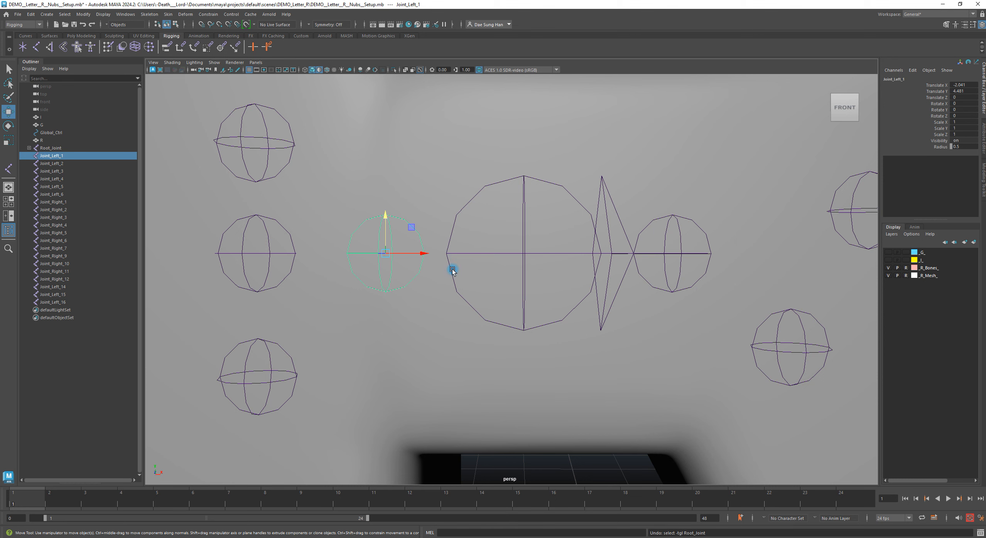
key(z)
key(z)
- Frame the whole letter R with its unconnected joints and switch to the finished R rig scene
alt+right_drag(588, 290, 329, 289)
click(587, 371)
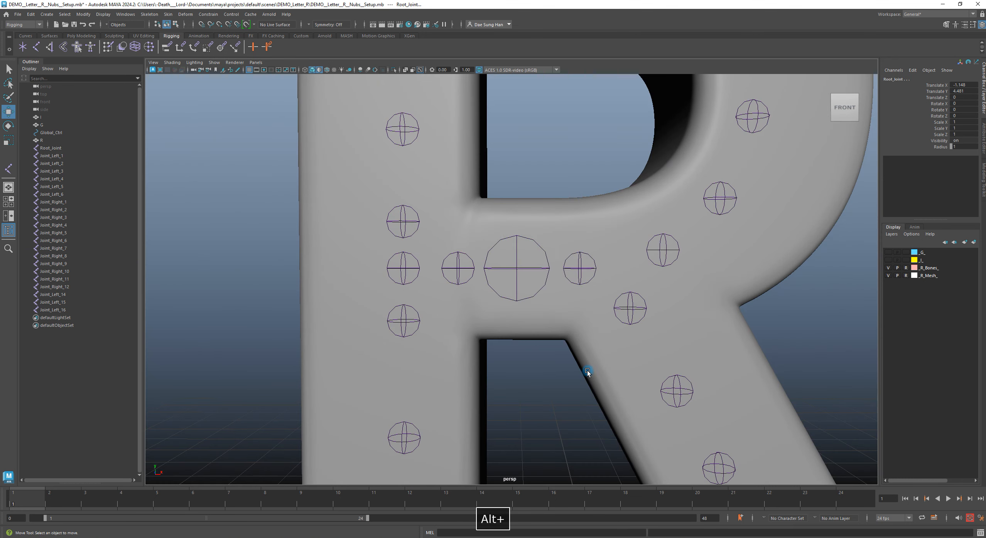
alt+right_drag(587, 371, 420, 311)
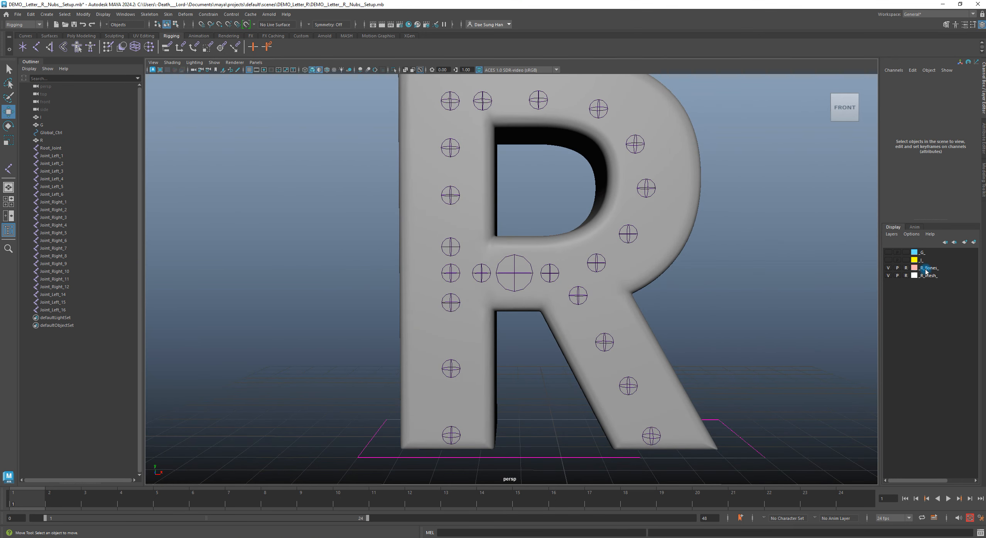
double_click(706, 4)
drag(742, 173, 985, 216)
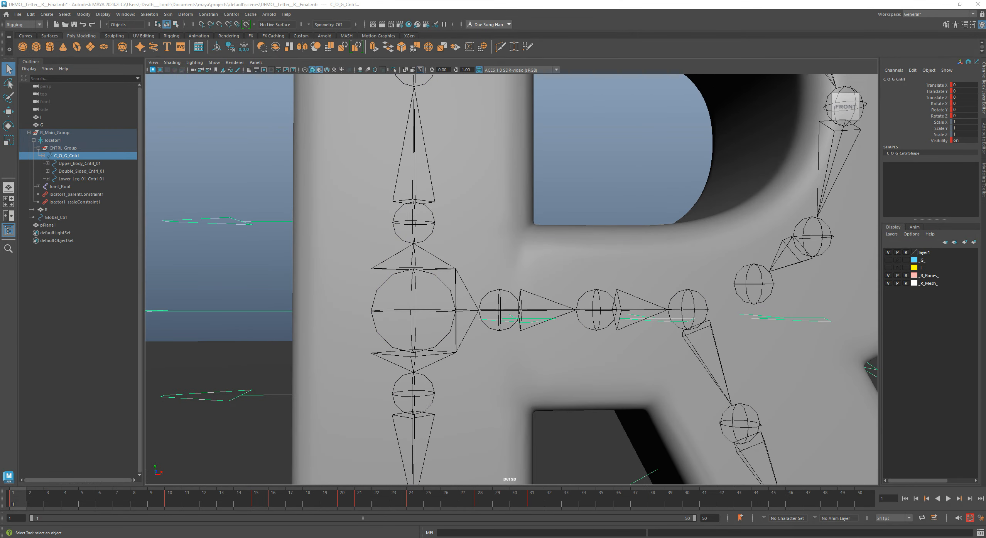
- Play back the finished R rig's animation from the front to observe the whole letter's turning motion
alt+right_drag(435, 226, 368, 224)
alt+right_drag(479, 230, 454, 269)
alt+drag(454, 269, 572, 270)
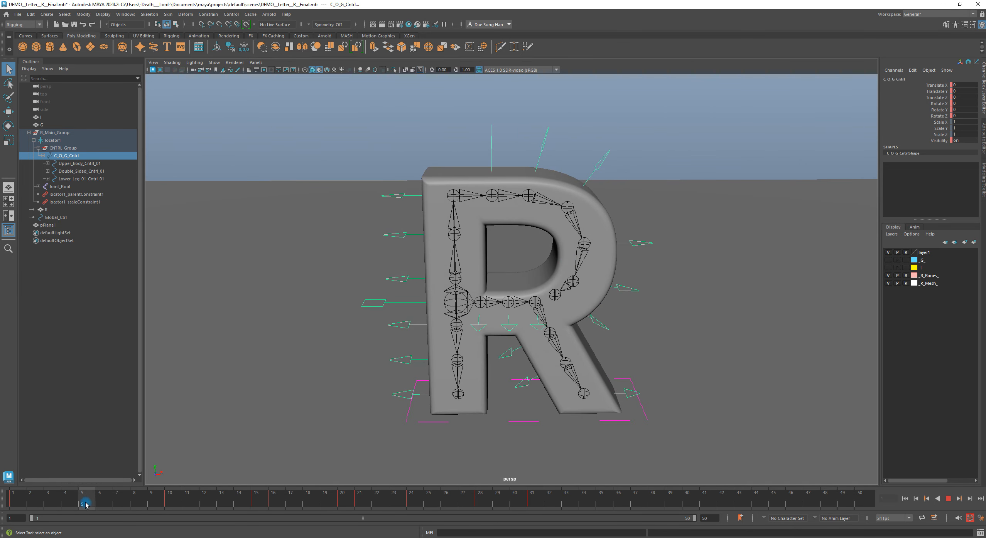
alt+right_drag(536, 285, 515, 288)
alt+middle_drag(488, 274, 691, 327)
key(alt+v)
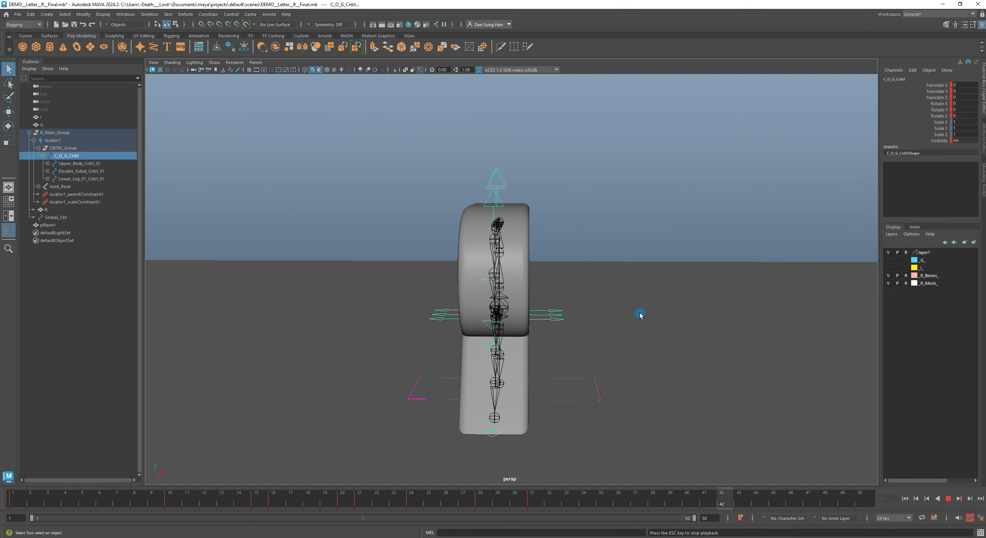
key(alt+v)
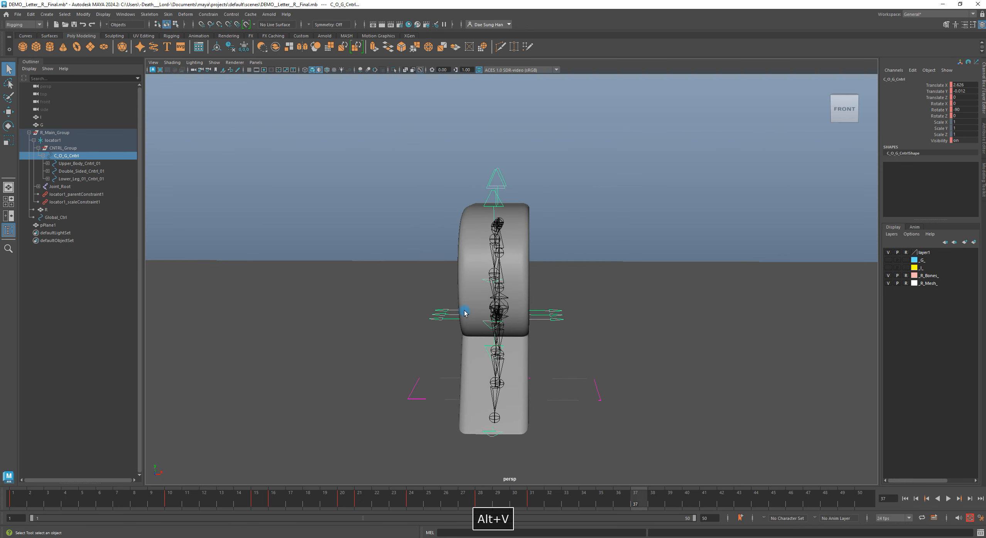
- Replay the turning animation viewed from above and return the timeline to frame 1
drag(308, 501, 48, 501)
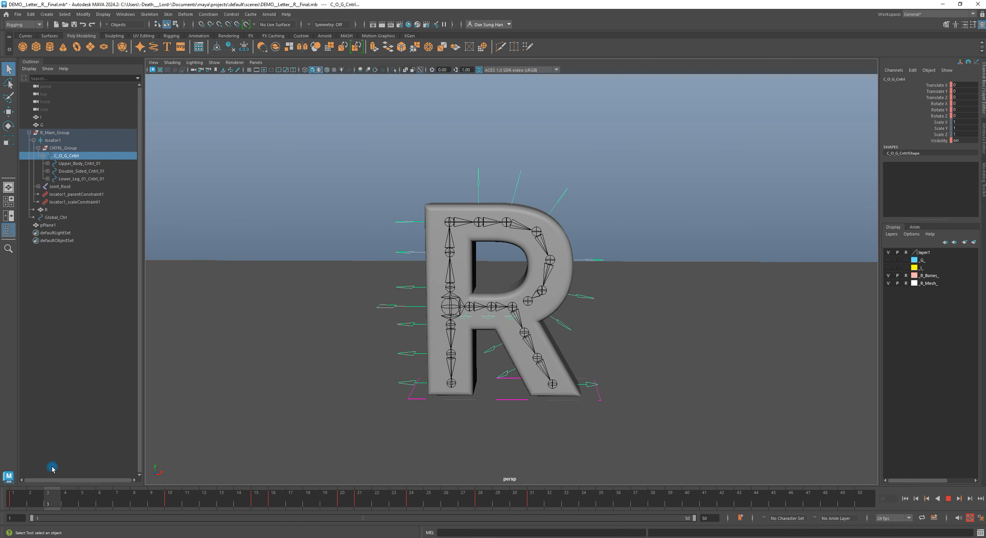
alt+drag(347, 386, 367, 391)
key(alt+v)
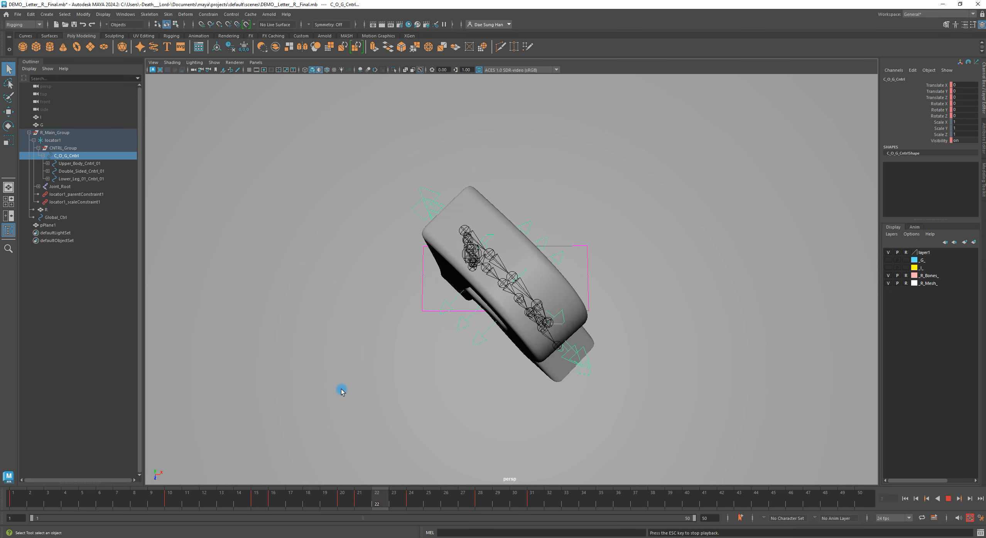
key(alt+v)
drag(221, 503, 14, 501)
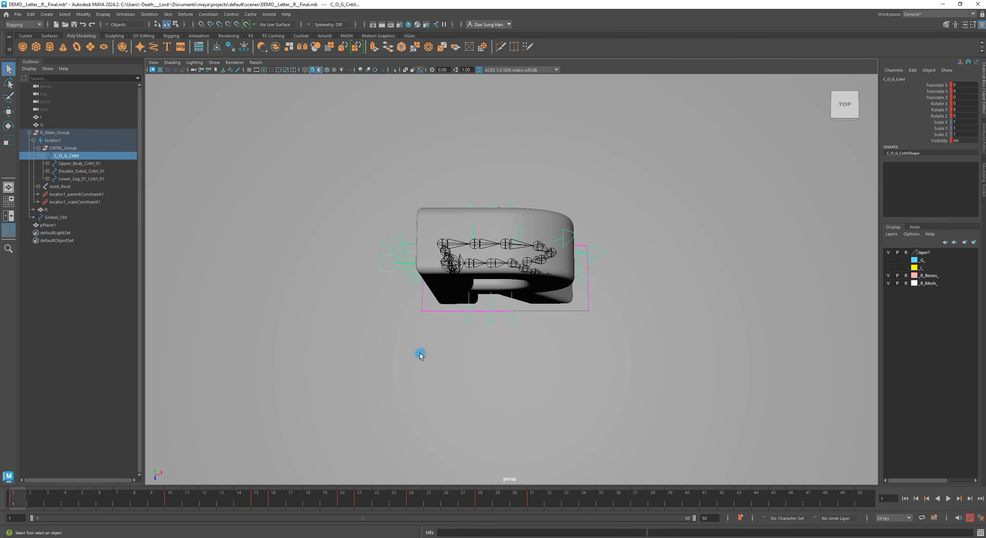
- Examine the root joint in the finished R's stem and the joint chains branching from it
alt+drag(420, 354, 426, 288)
scroll(501, 311, up, 5)
alt+middle_drag(384, 323, 504, 279)
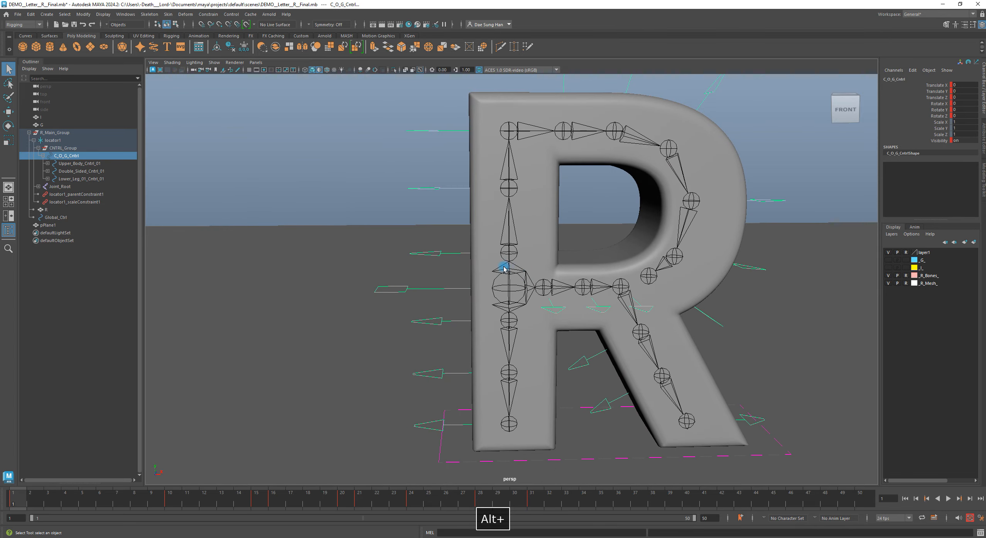
scroll(501, 301, up, 6)
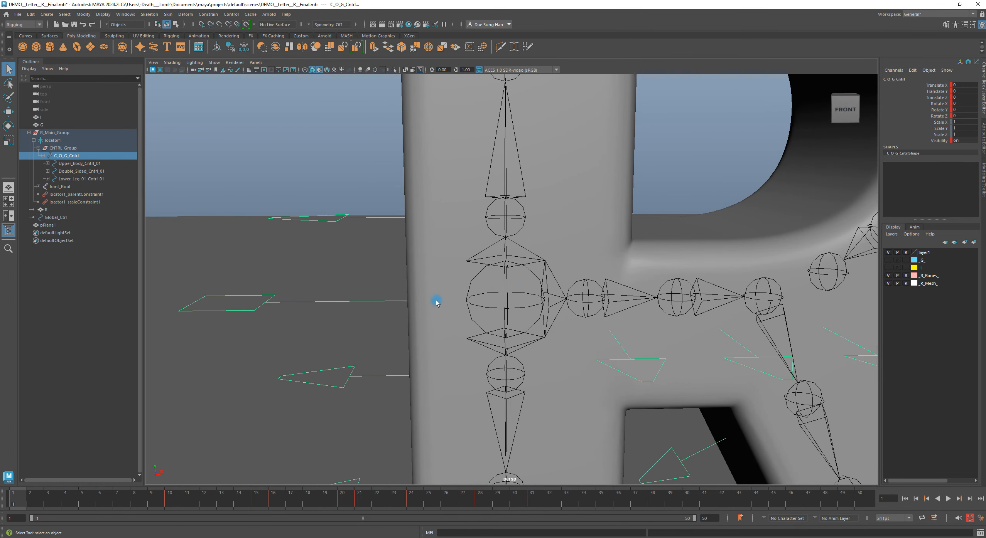
alt+right_drag(374, 309, 233, 304)
- Activate the Rotate tool on the C_O_G_Cntrl control and inspect its pivot from above at frame 3
key(e)
alt+drag(491, 289, 519, 282)
alt+right_drag(520, 282, 438, 316)
alt+drag(438, 317, 370, 354)
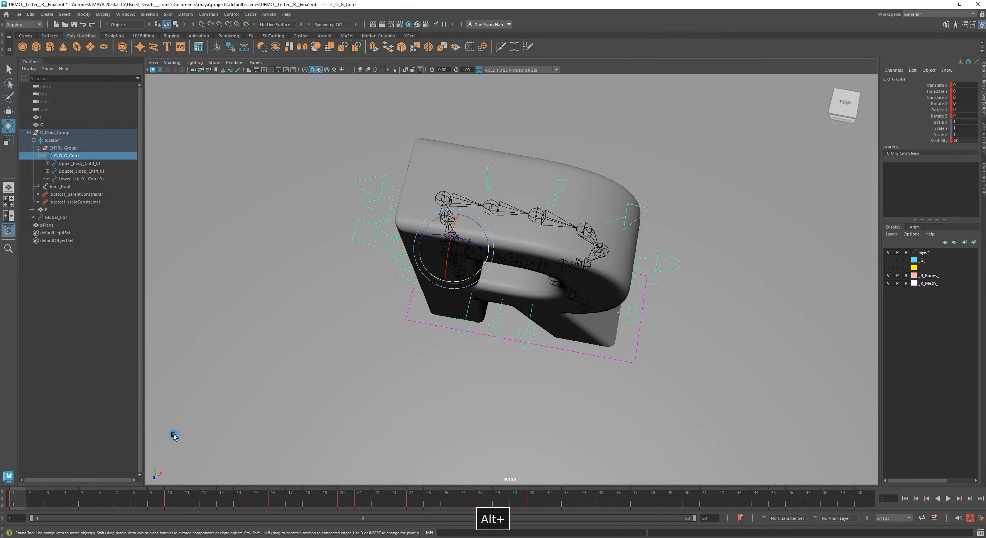
drag(31, 503, 31, 504)
drag(229, 478, 273, 413)
drag(193, 405, 74, 389)
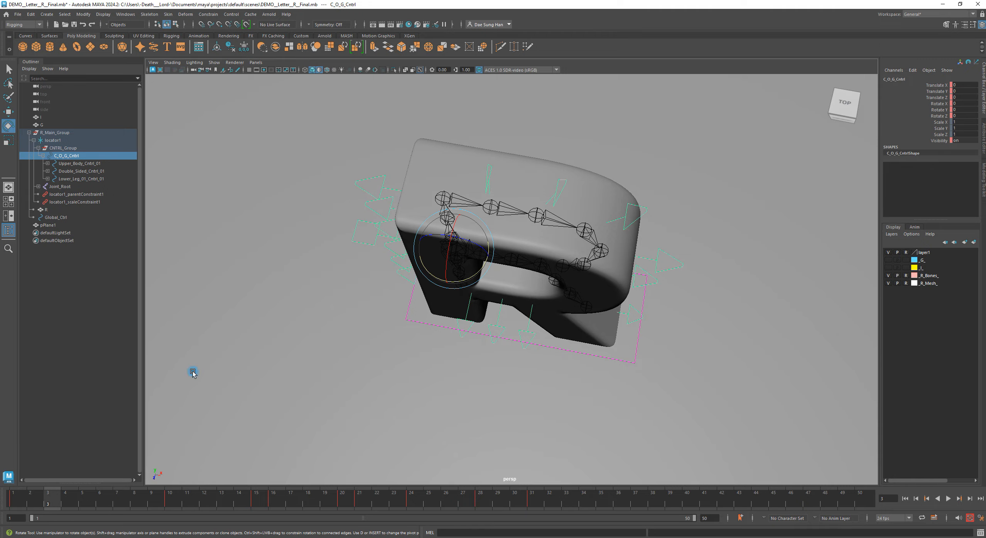
- Test-rotate the C_O_G_Cntrl control by about -104° around the Y axis and undo it
alt+drag(358, 370, 409, 297)
alt+right_drag(447, 301, 505, 314)
drag(460, 301, 372, 322)
key(z)
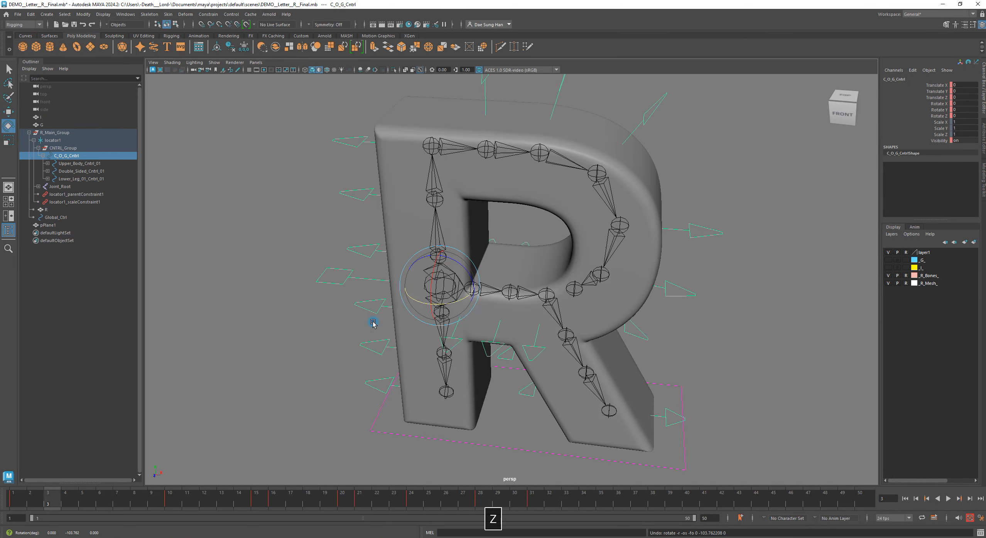
- Activate the Move tool and review the letter's turning animation from above by scrubbing and playing the timeline
alt+drag(451, 270, 482, 341)
key(w)
drag(55, 492, 128, 492)
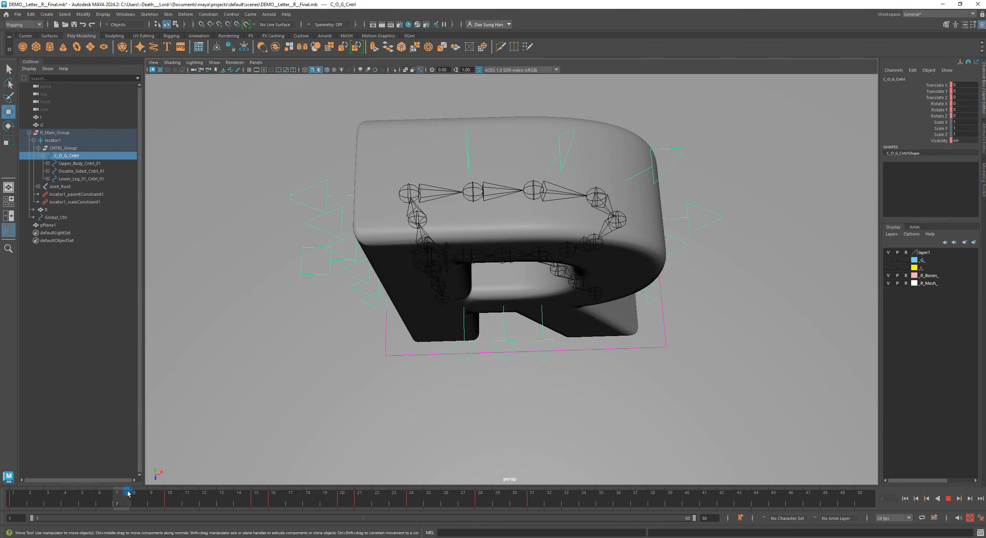
drag(294, 497, 377, 497)
key(w)
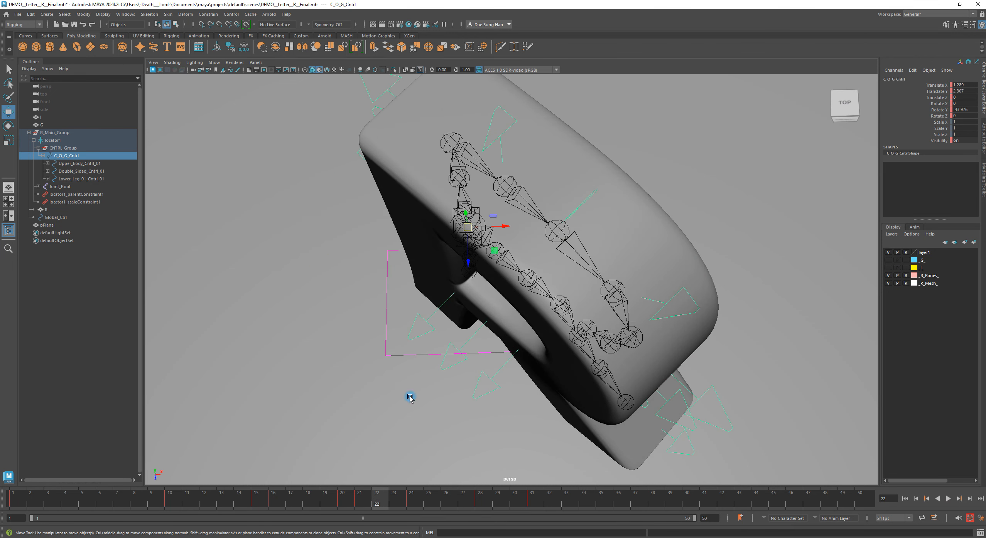
key(alt+v)
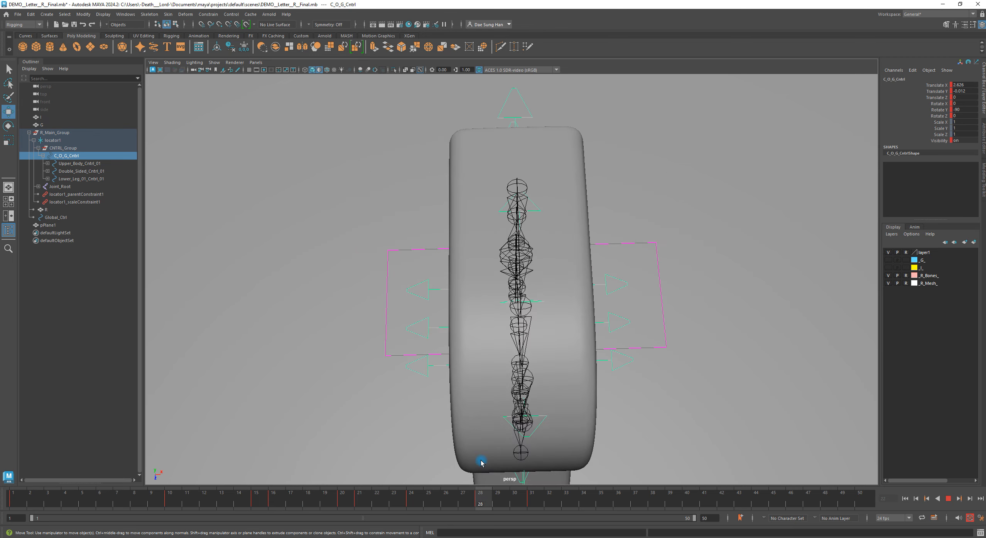
- Return the timeline to frame 1 and inspect the stem's root joint up close from the front
drag(78, 498, 4, 405)
alt+drag(652, 360, 668, 294)
alt+middle_drag(465, 296, 495, 280)
alt+right_drag(494, 280, 668, 283)
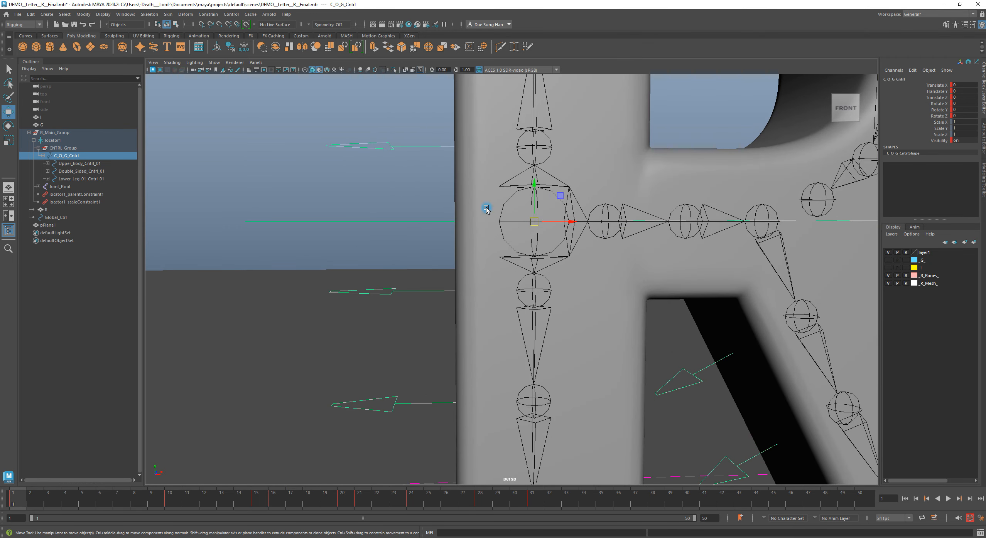
- Examine the finished rig's root joint and its crossbar joints from the front and from above, with the Rotate tool active
alt+right_drag(708, 244, 643, 233)
alt+middle_drag(643, 233, 554, 259)
alt+right_drag(554, 258, 681, 337)
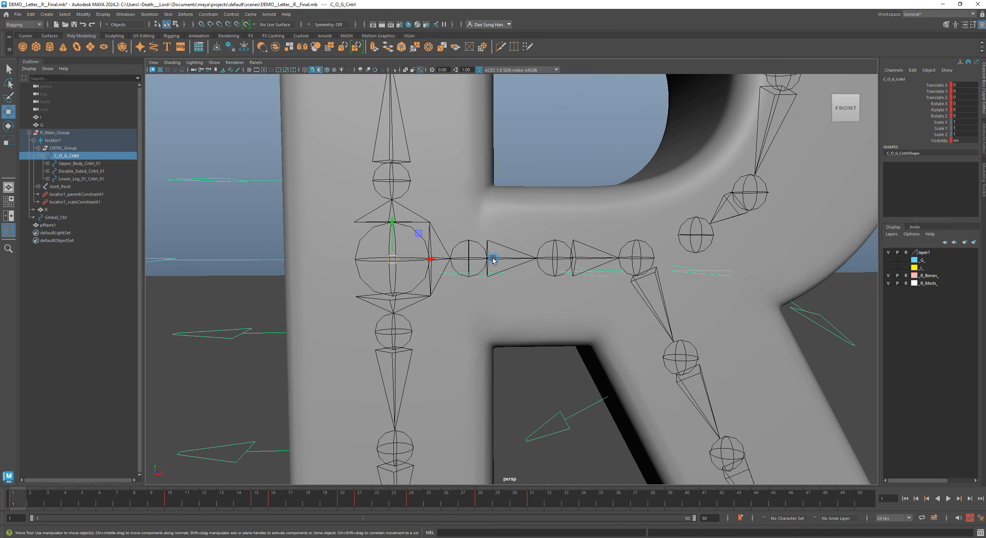
alt+right_drag(533, 282, 510, 259)
alt+drag(511, 259, 595, 276)
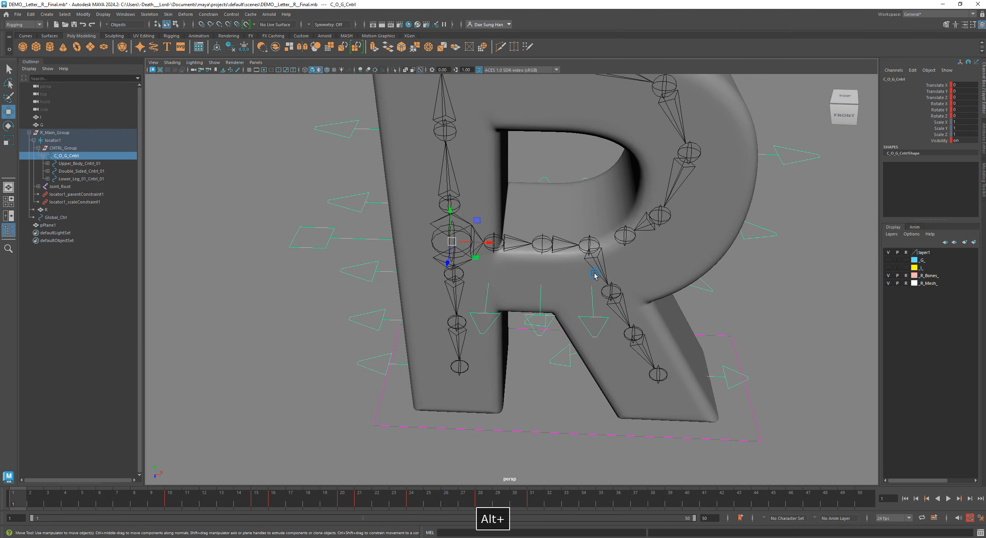
key(e)
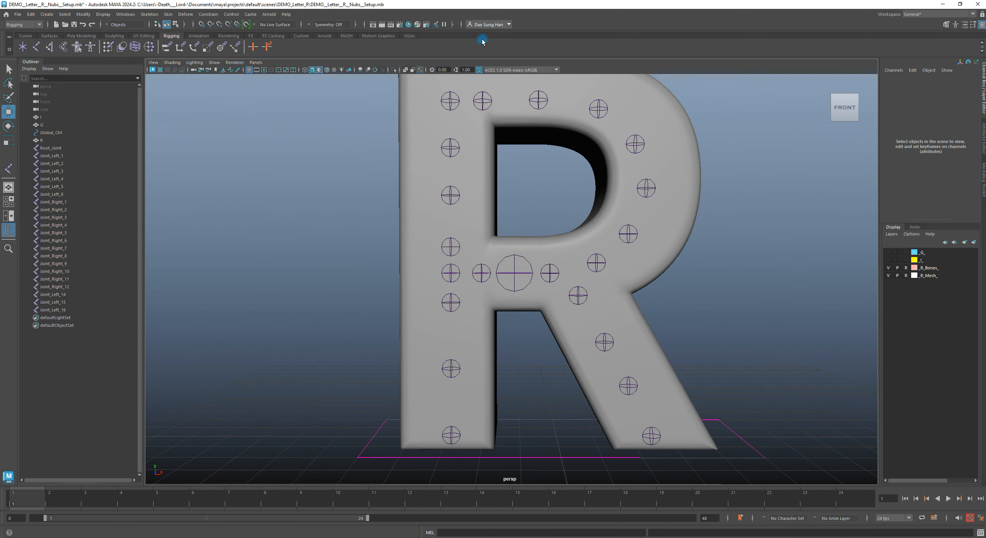
- Switch to the setup scene, test-rotate Root_Joint by about -124° around the Y axis, undo it, and inspect its placement in the crossbar
alt+right_drag(590, 319, 513, 241)
click(529, 254)
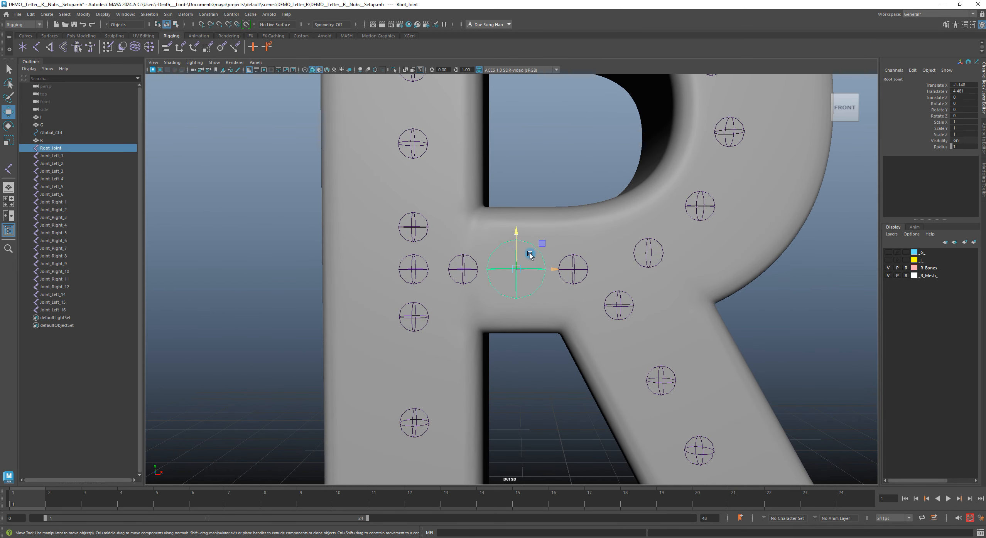
key(e)
drag(545, 269, 480, 270)
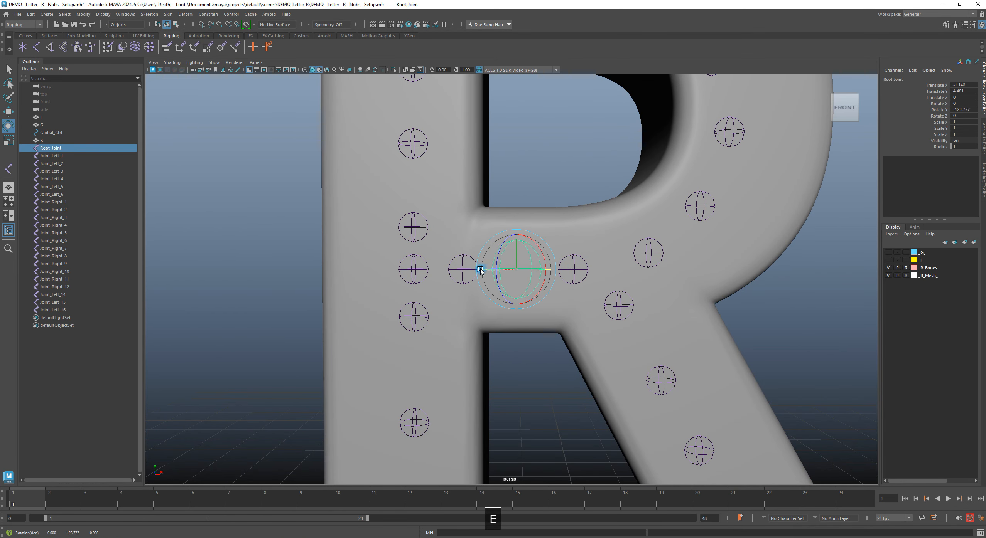
key(ctrl+z)
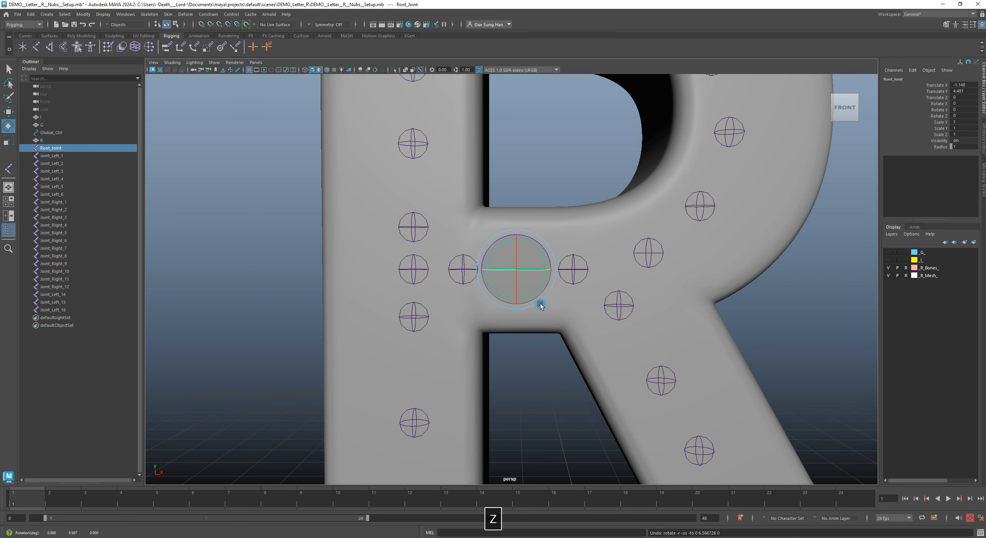
alt+right_drag(491, 249, 511, 216)
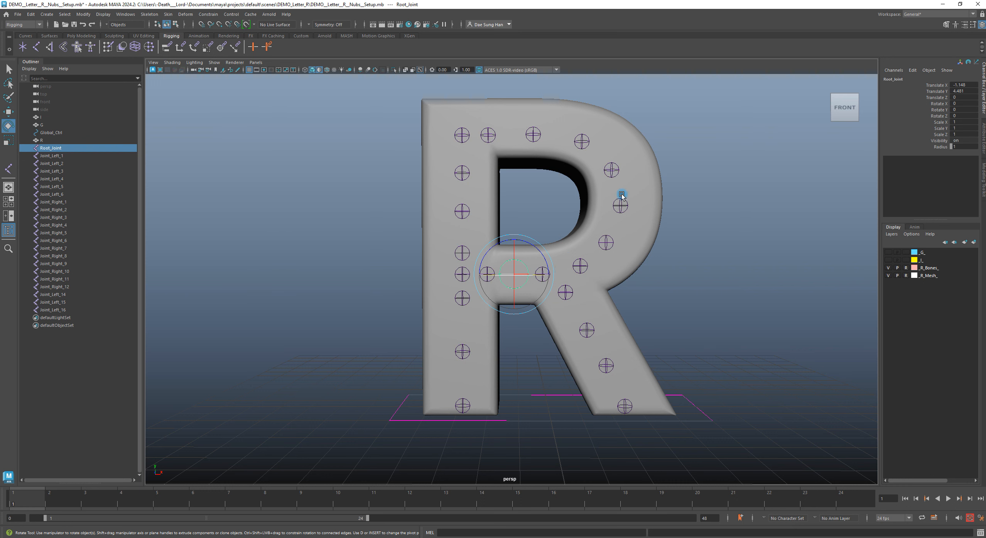
alt+right_drag(619, 197, 540, 222)
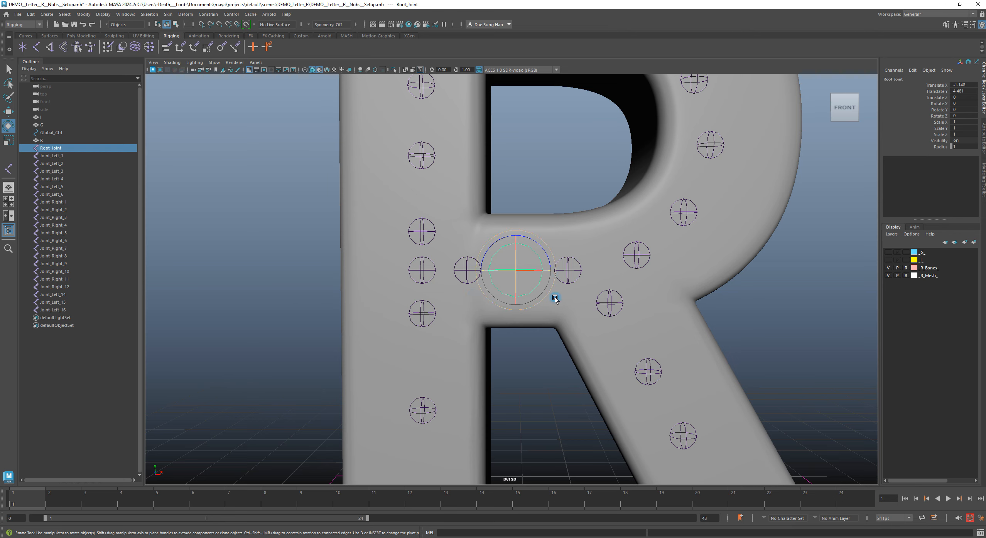
alt+right_drag(554, 299, 591, 219)
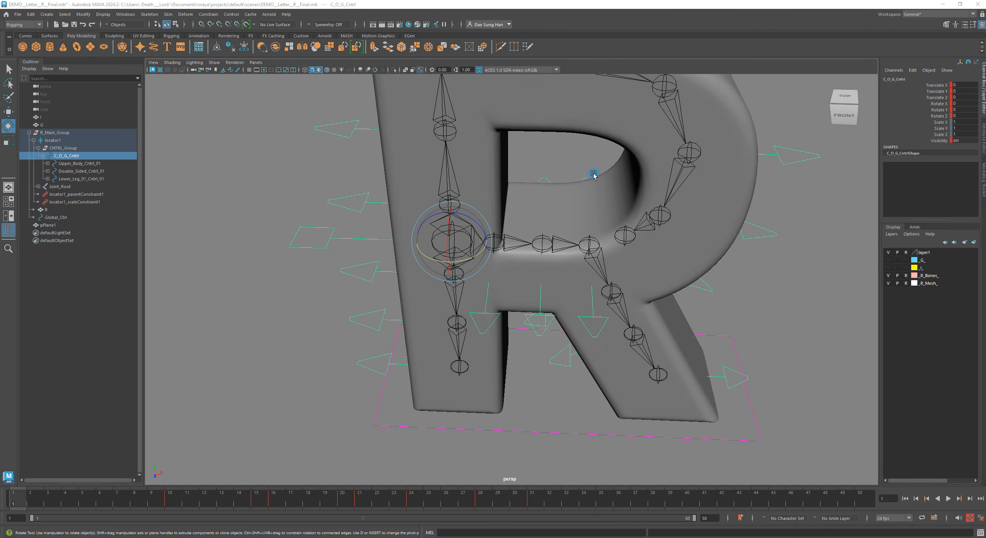
- Back in the finished rig scene, activate the Move tool and open the Graph Editor beside the letter, showing C_O_G_Cntrl's Translate X curve
alt+drag(593, 174, 543, 255)
key(w)
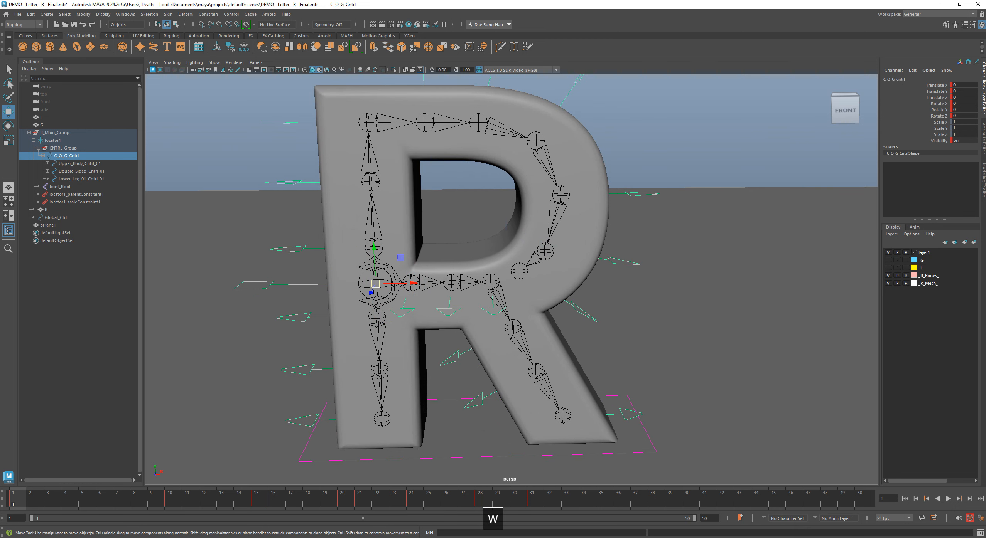
drag(985, 328, 232, 118)
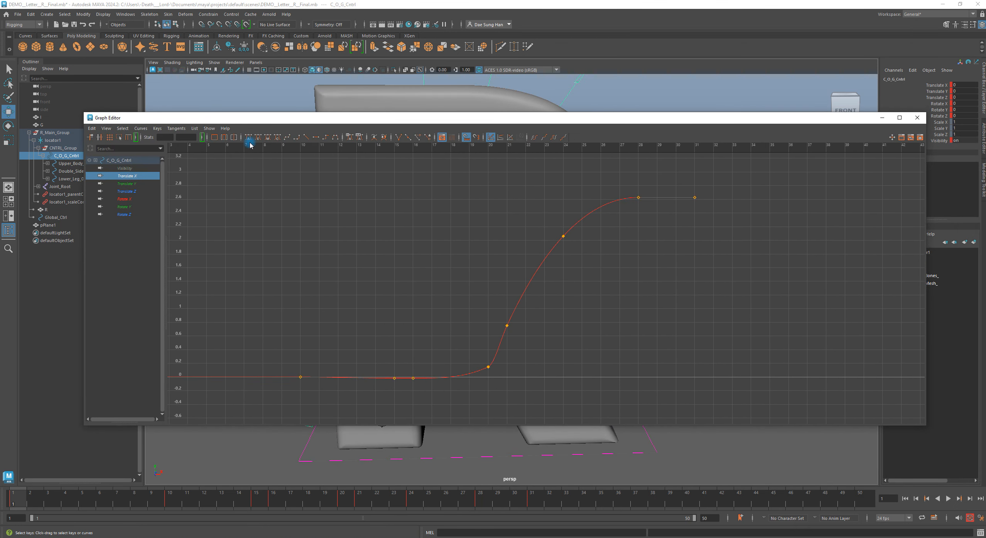
drag(83, 113, 527, 63)
alt+right_drag(294, 185, 270, 184)
alt+drag(331, 235, 304, 230)
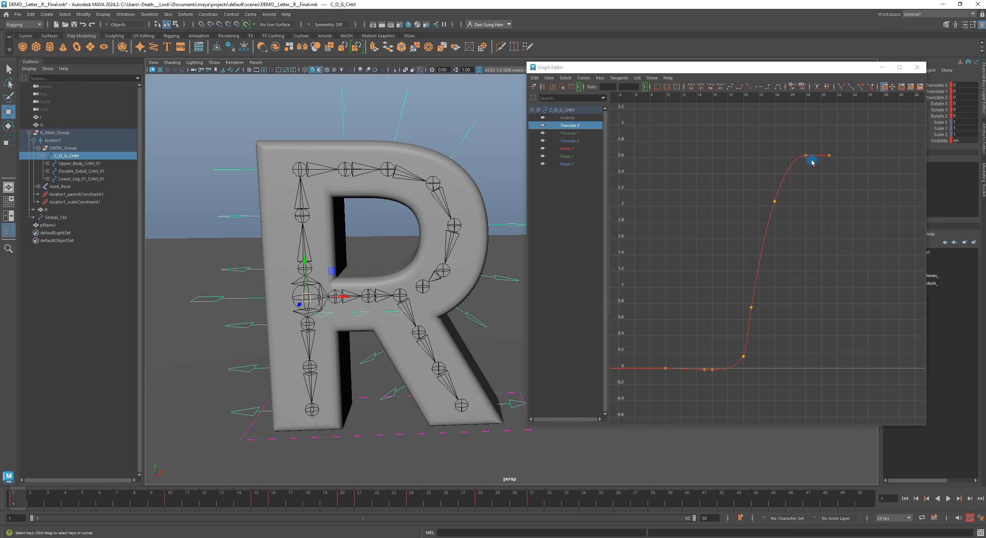
- View the letter from above and scrub its turning animation to frame 26
key(w)
alt+drag(280, 238, 329, 282)
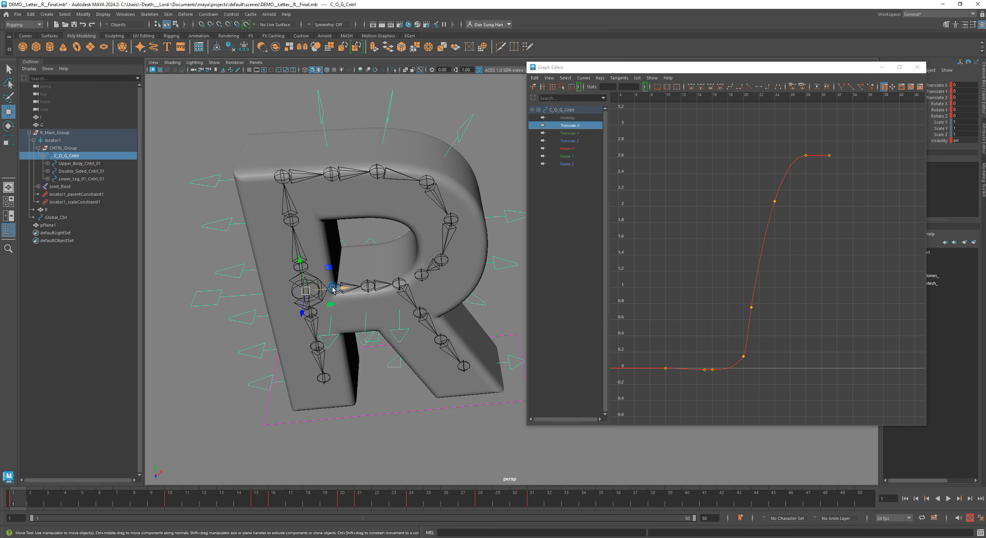
alt+drag(343, 295, 603, 156)
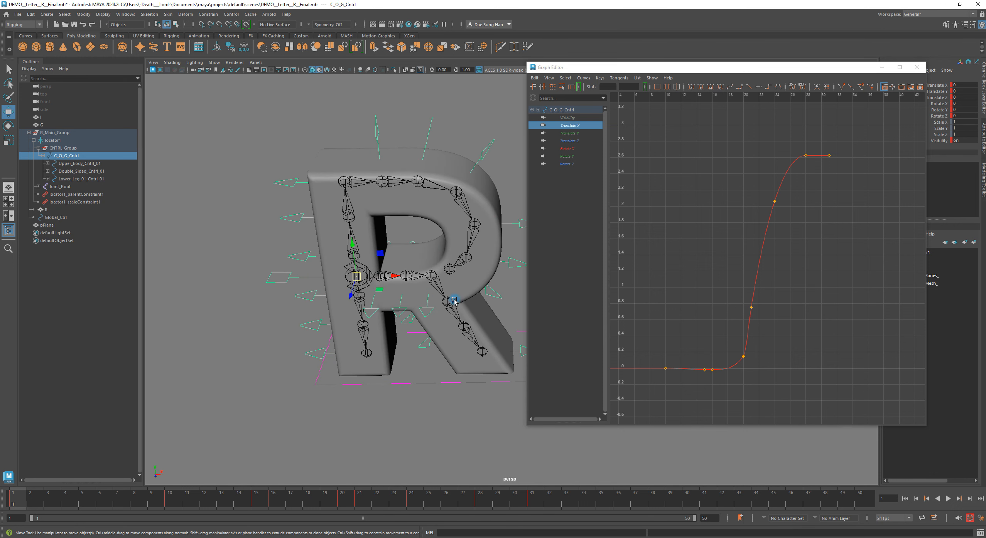
alt+middle_drag(455, 300, 376, 330)
drag(134, 497, 446, 487)
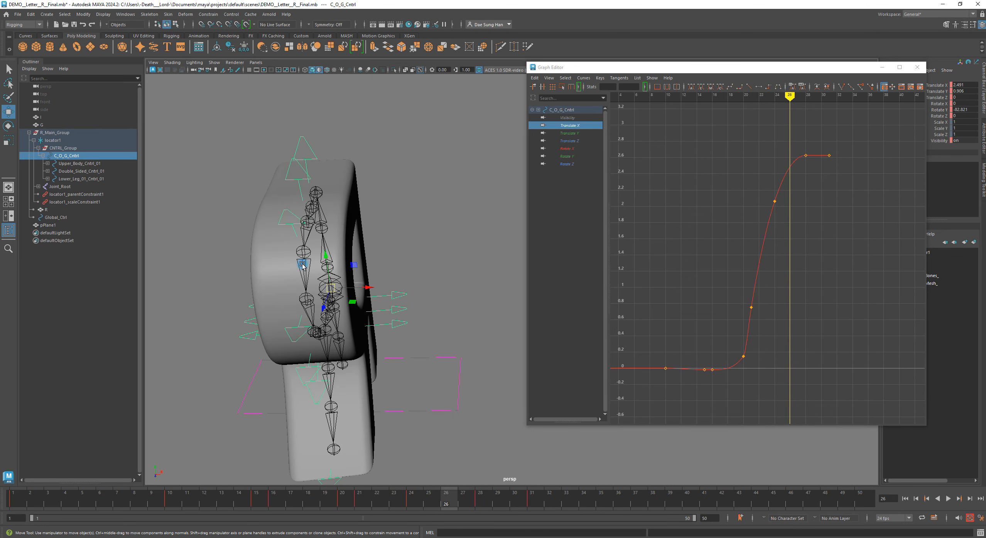
- Try deleting C_O_G_Cntrl's Translate X keys from frame 20 onward, checking the pose at frame 24, and undo the deletion
drag(746, 120, 882, 399)
drag(787, 96, 775, 96)
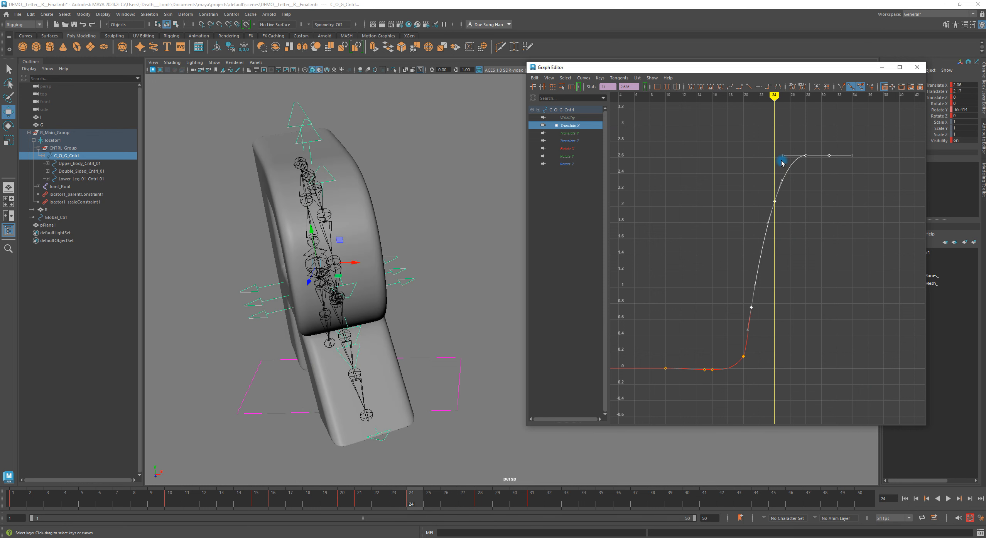
alt+shift+right_drag(778, 159, 785, 179)
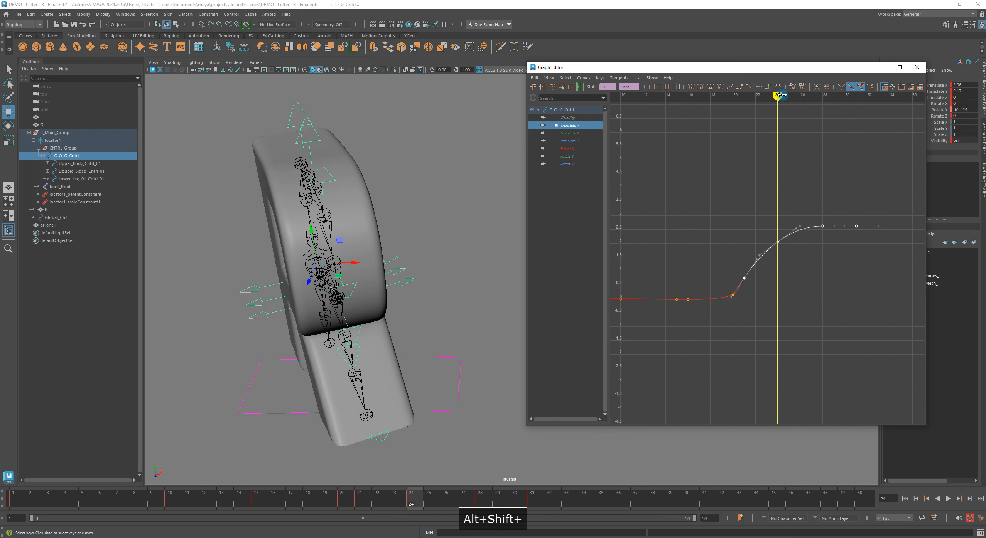
alt+drag(335, 277, 351, 265)
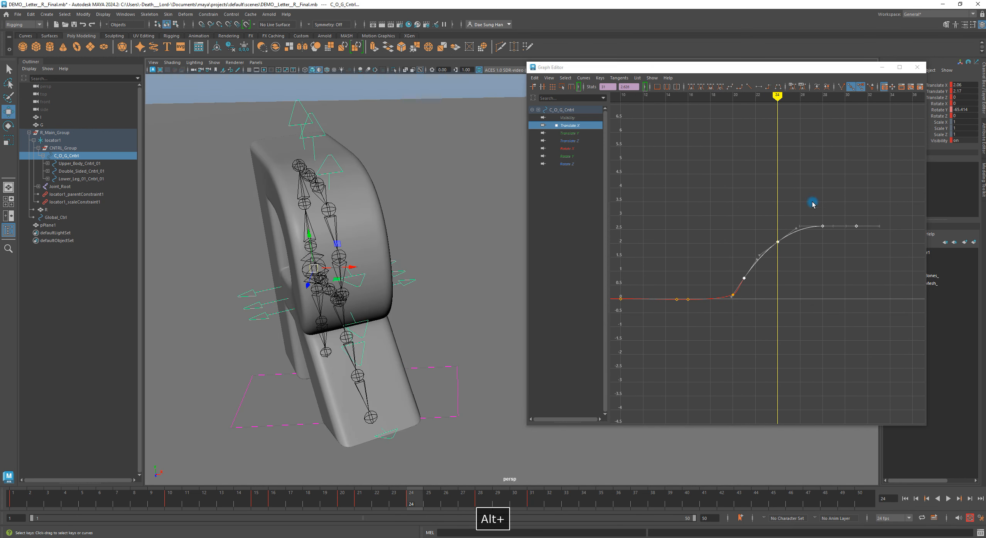
drag(726, 188, 750, 237)
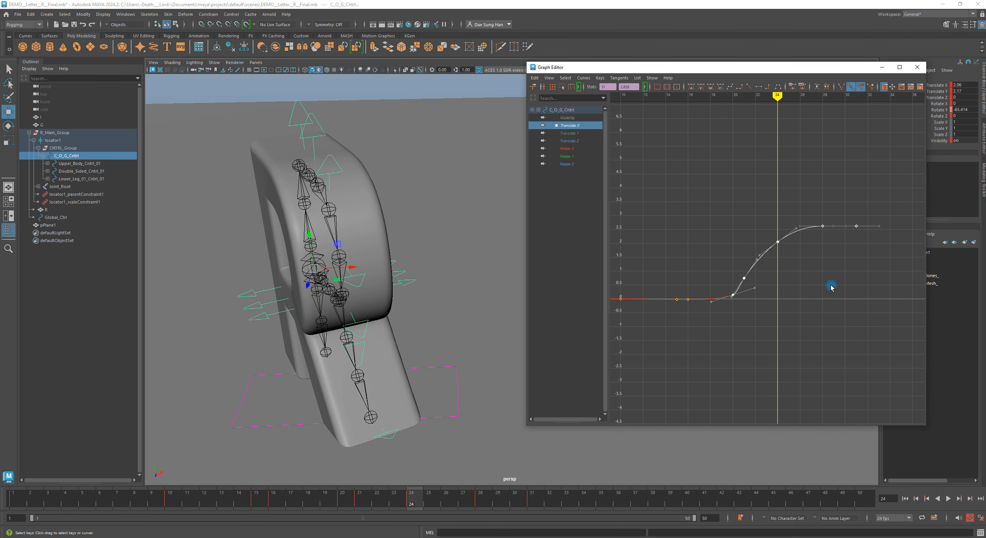
key(BackSpace)
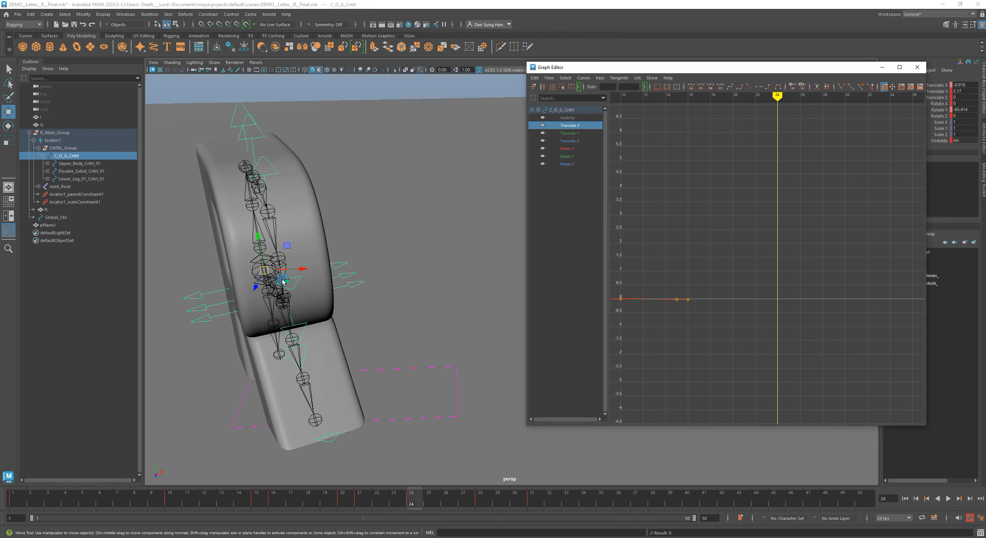
key(ctrl+z)
- Play the turning animation with its sideways motion and delete C_O_G_Cntrl's Translate X keys from frame 20 onward
key(alt+v)
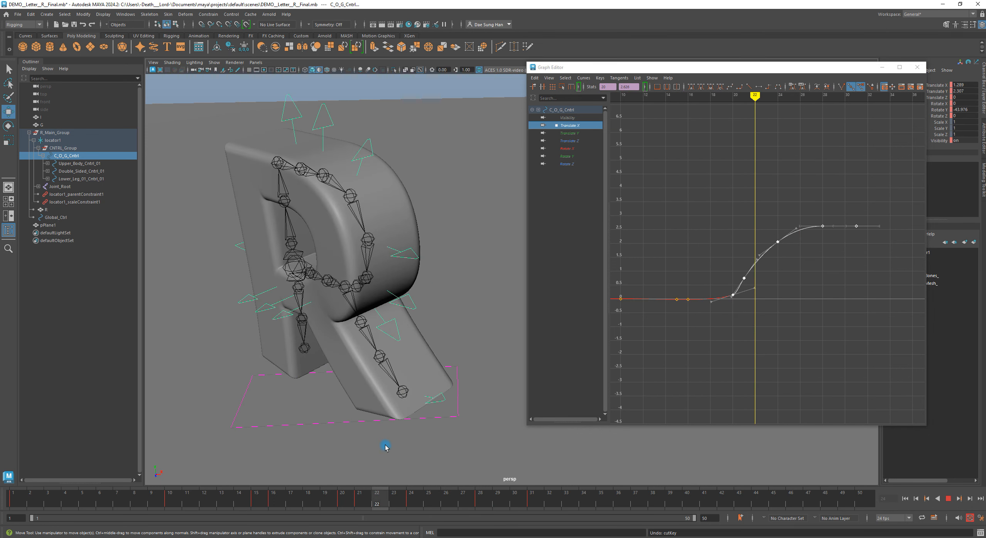
key(alt+v)
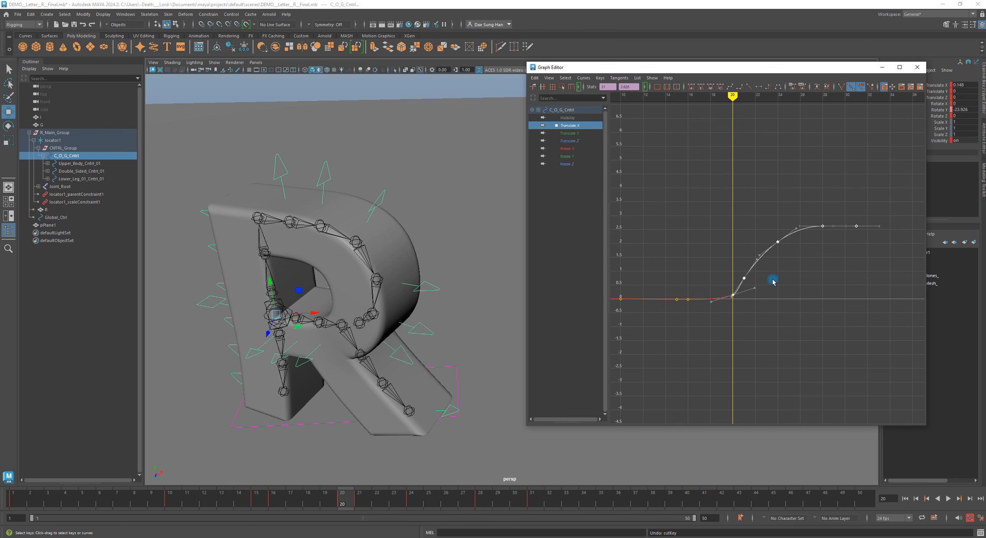
key(BackSpace)
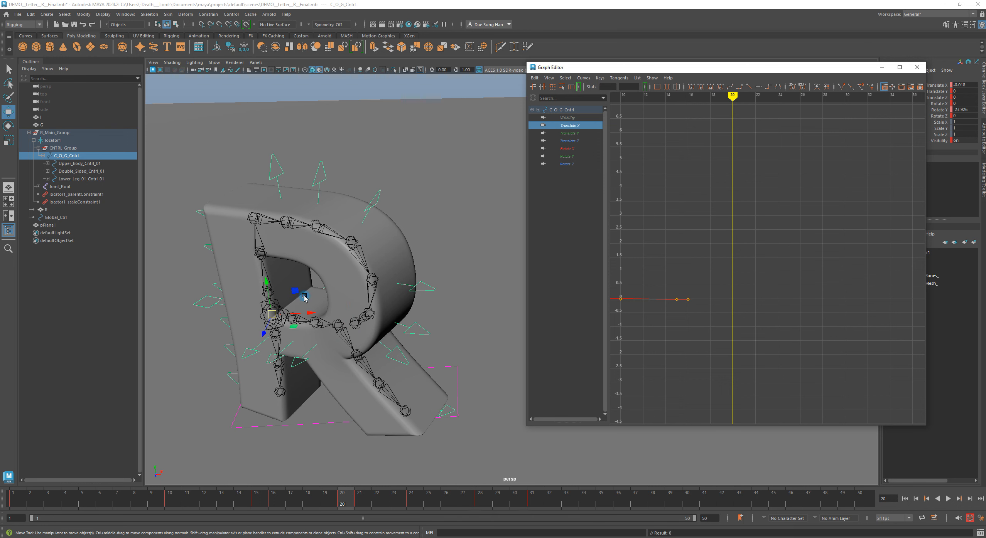
- Review the turn without the deleted Translate X keys by playing it and scrubbing between frames 20 and 11
key(alt+v)
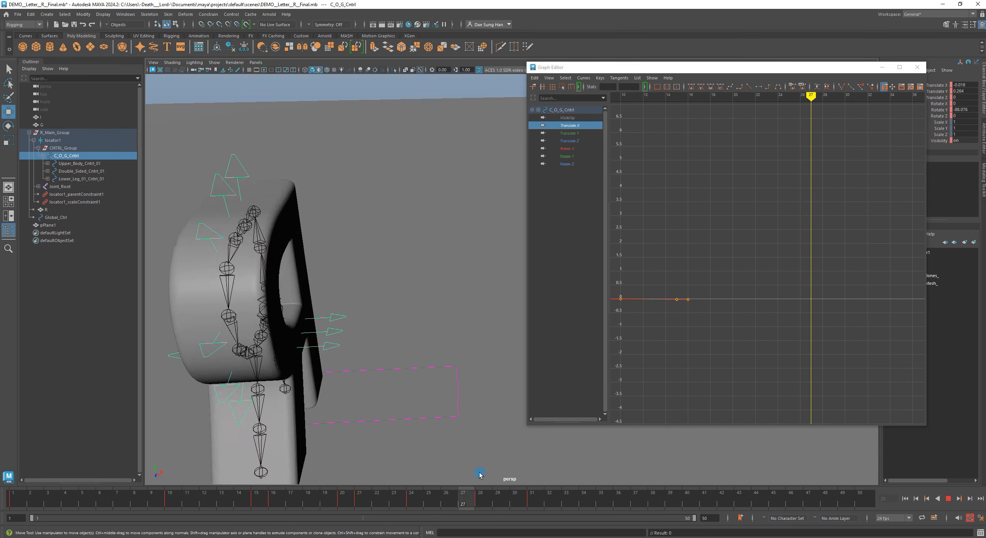
drag(267, 452, 271, 458)
alt+middle_drag(251, 358, 331, 371)
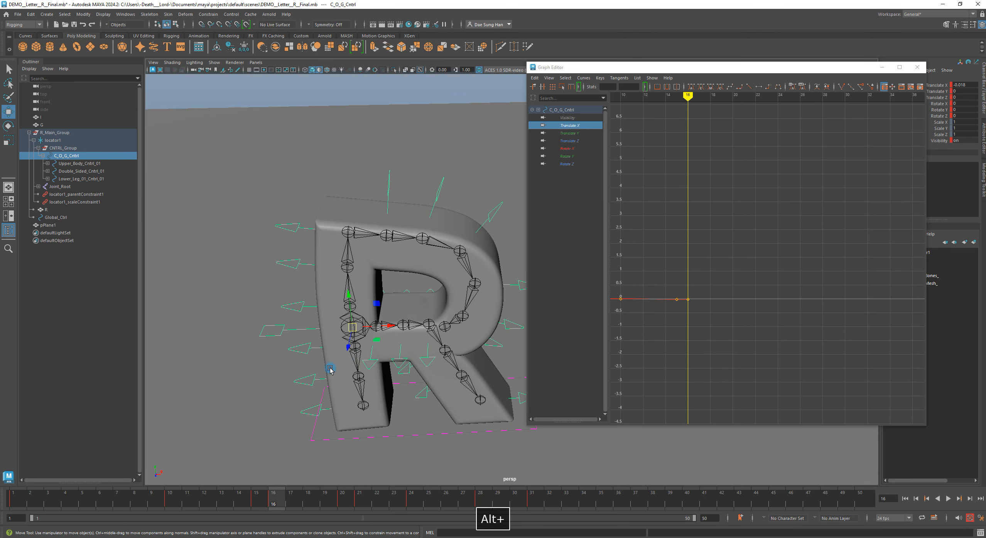
drag(285, 492, 342, 492)
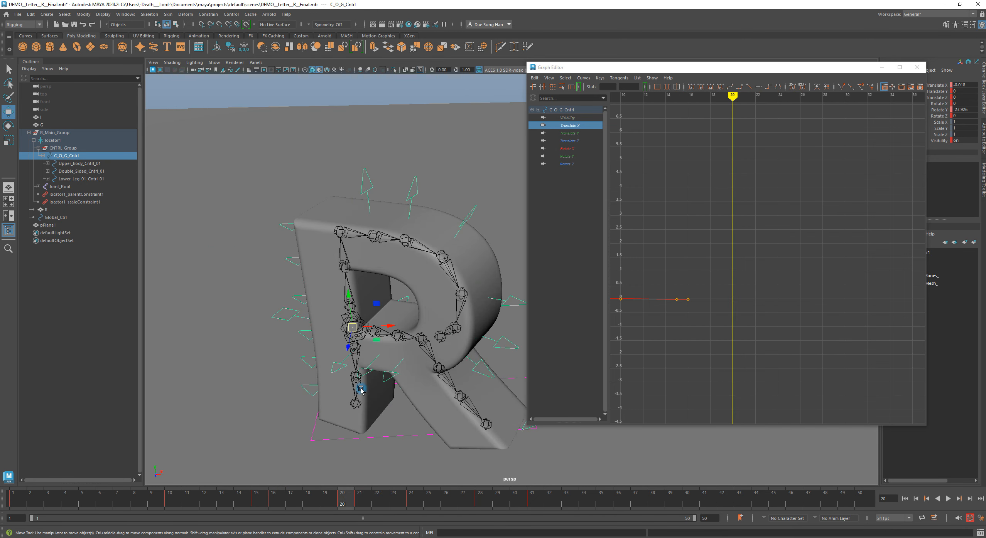
drag(258, 498, 190, 492)
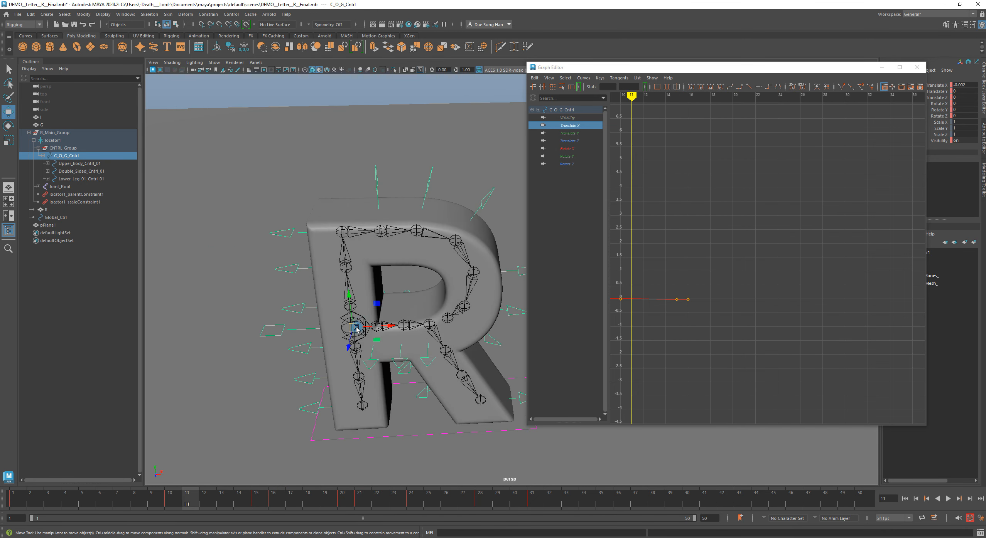
alt+drag(388, 367, 396, 338)
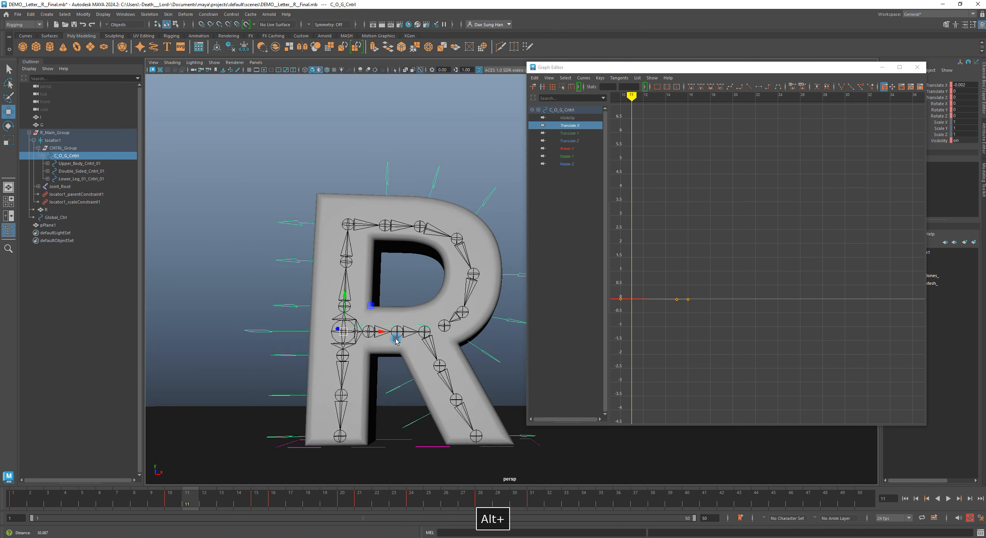
alt+right_drag(396, 339, 352, 374)
alt+drag(413, 353, 400, 411)
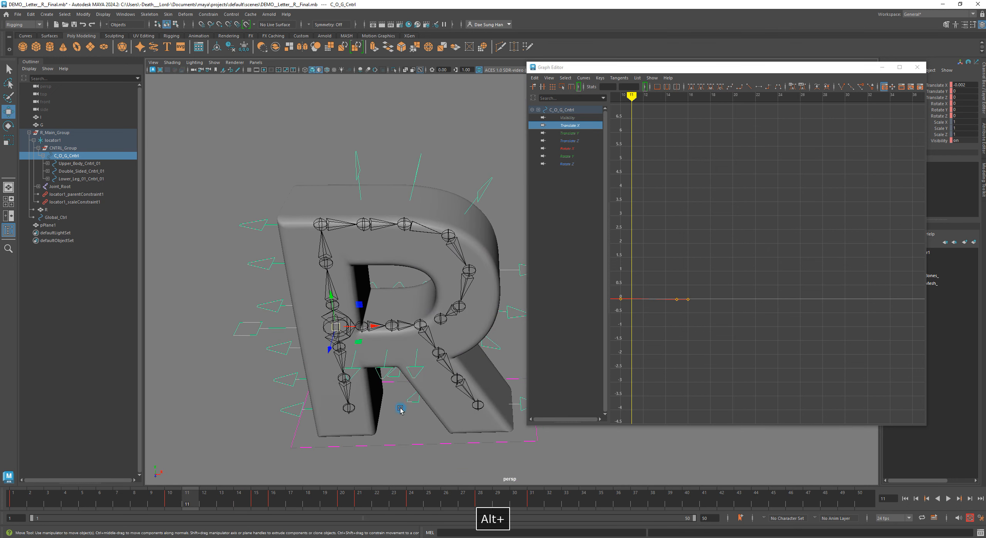
- Replay the turn from frame 1 from above and from a lower, more distant view, and inspect the turned letter at frame 45
drag(191, 510, 24, 478)
key(alt+v)
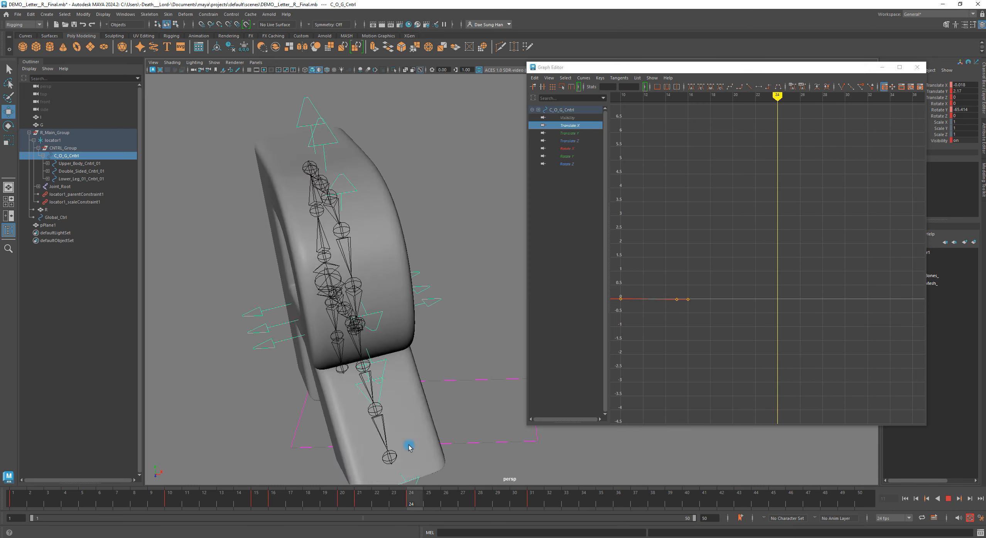
drag(231, 497, 18, 463)
alt+drag(462, 317, 308, 301)
key(alt+v)
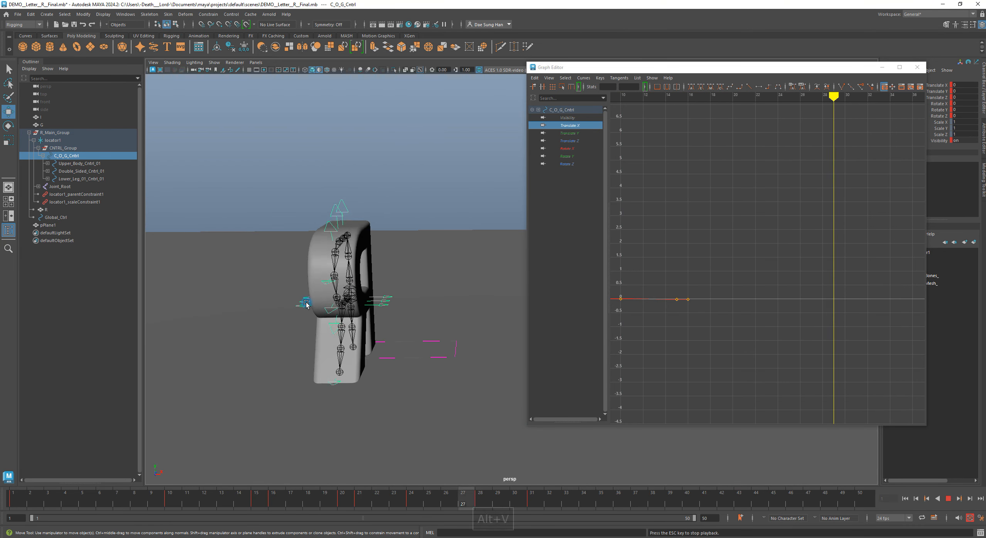
key(alt+v)
alt+right_drag(315, 308, 327, 287)
alt+middle_drag(327, 287, 388, 299)
alt+right_drag(387, 299, 383, 332)
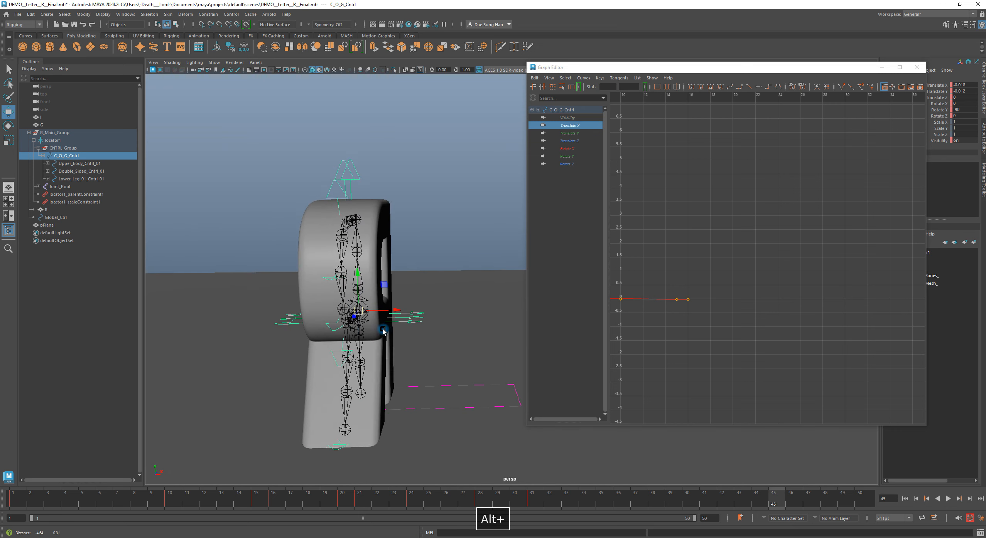
alt+middle_drag(383, 332, 365, 313)
- Play the turn again, return the timeline to frame 1, and examine the stem's root joint and crossbar up close
drag(247, 497, 54, 484)
key(alt+v)
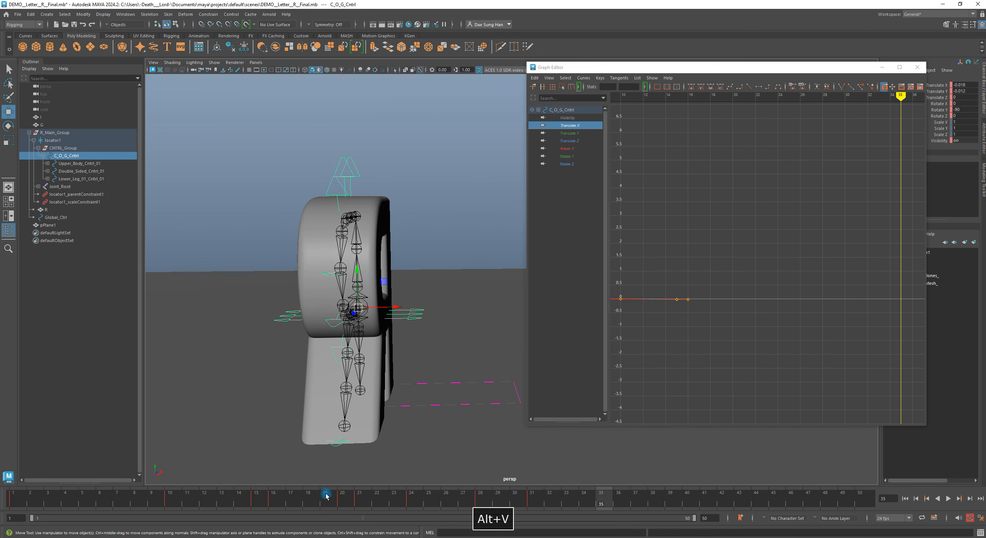
drag(321, 495, 35, 470)
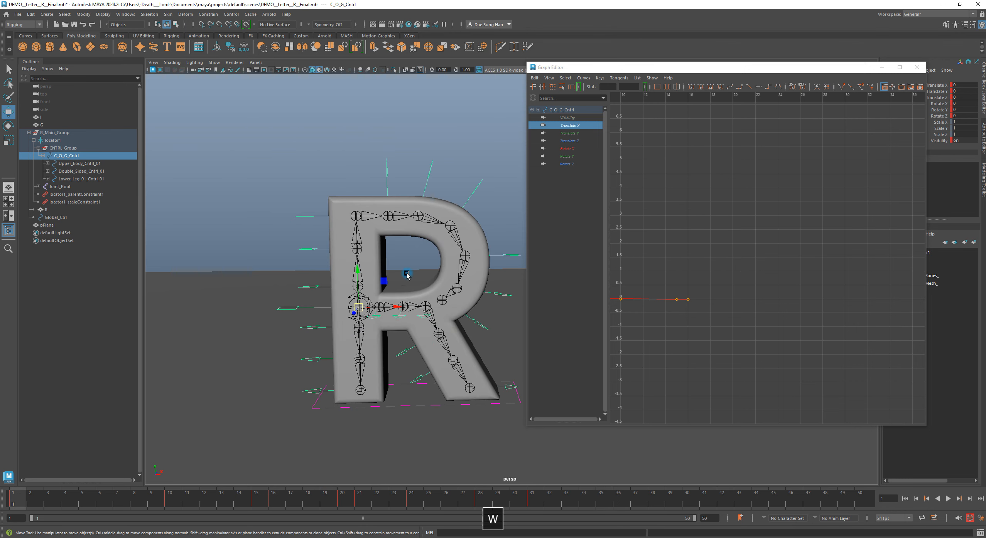
alt+right_drag(419, 261, 409, 328)
alt+middle_drag(409, 328, 453, 306)
alt+right_drag(380, 295, 374, 338)
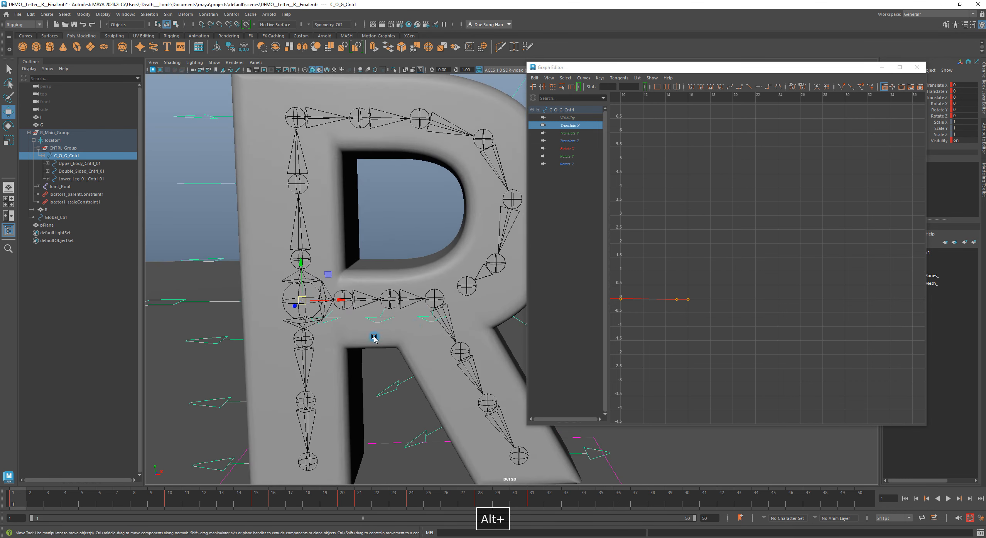
- Minimize the Graph Editor and frame the whole letter R with its joints and controls
alt+middle_drag(374, 338, 412, 313)
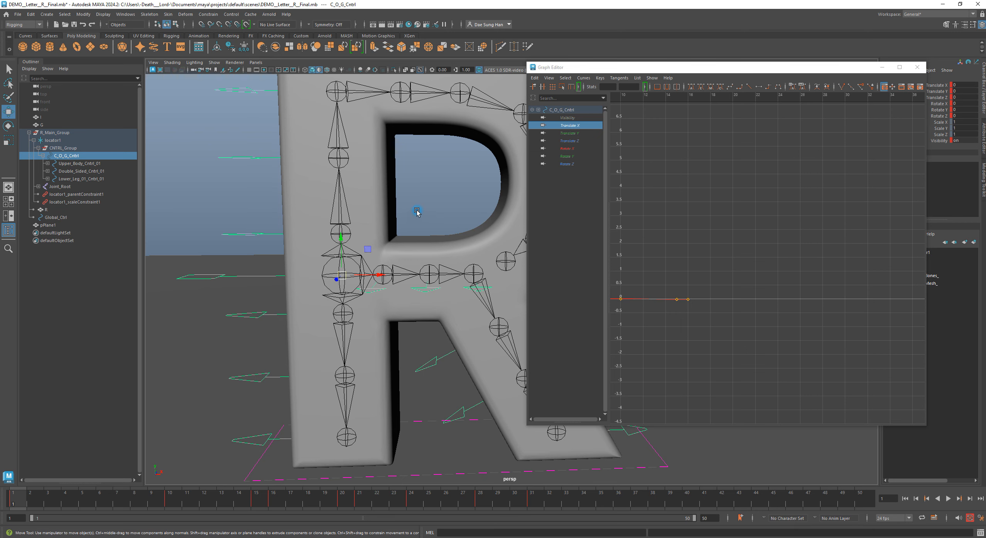
alt+middle_drag(416, 212, 356, 229)
click(883, 67)
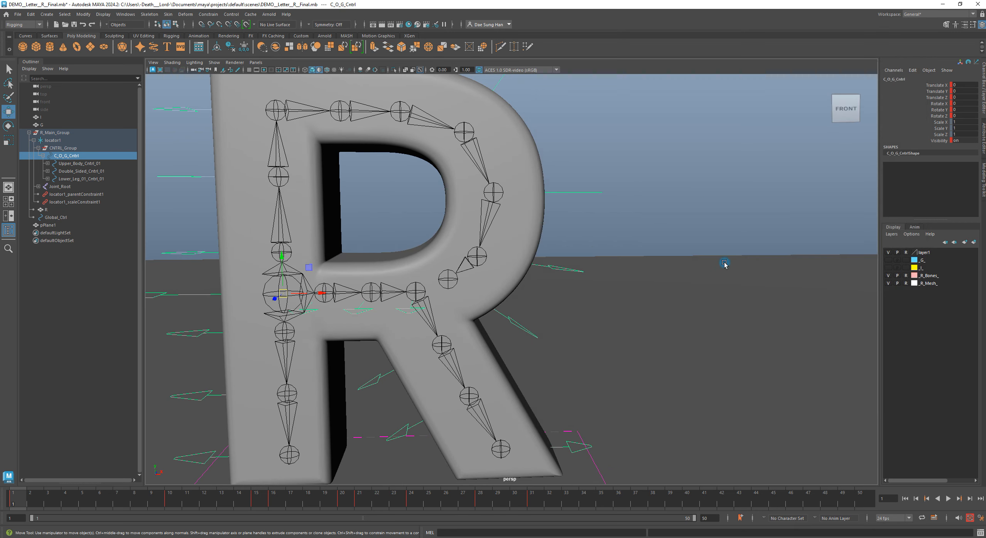
alt+right_drag(725, 264, 525, 344)
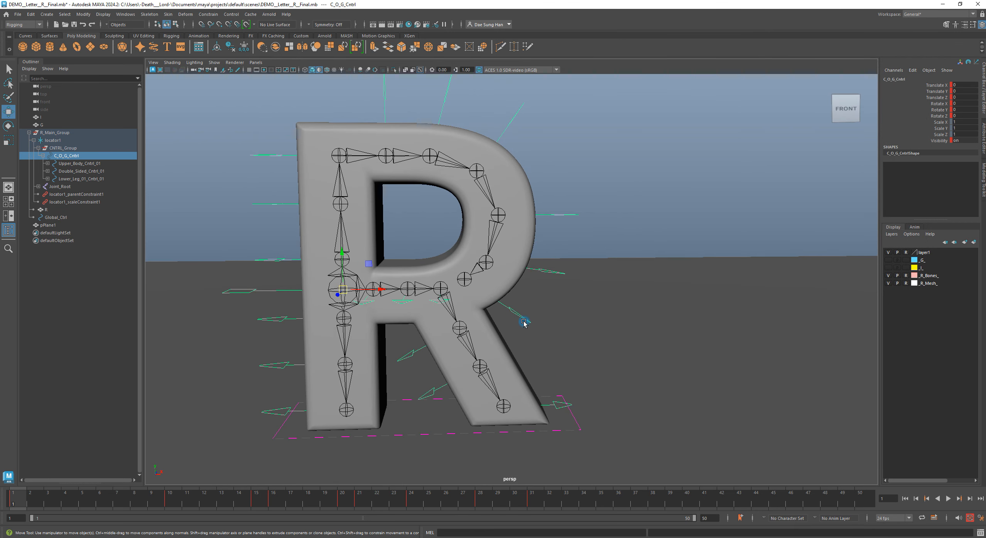
alt+drag(523, 323, 502, 301)
- Try rotating C_O_G_Cntrl around the stem's root and undo the rotations
key(e)
key(z)
key(z)
key(z)
key(z)
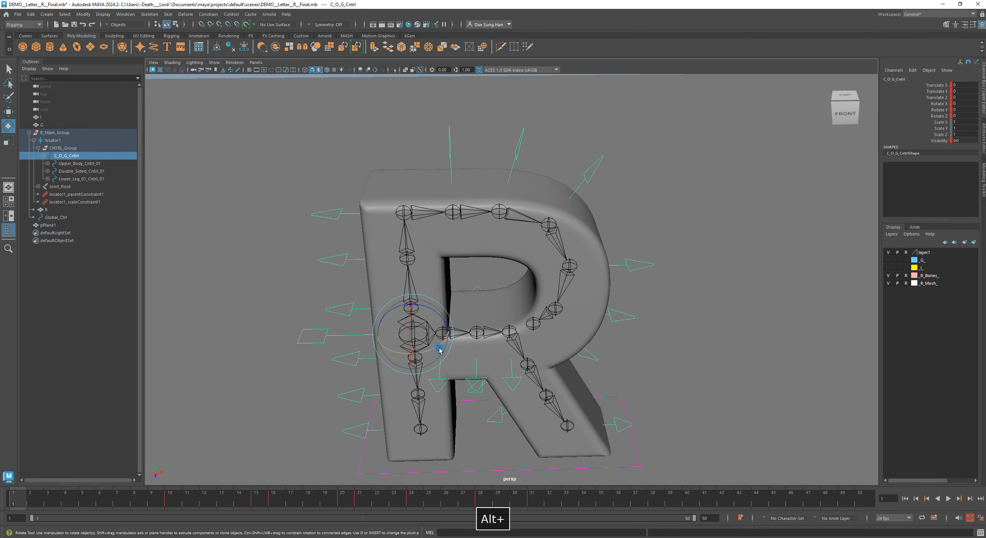
drag(438, 349, 436, 351)
drag(436, 355, 430, 357)
key(z)
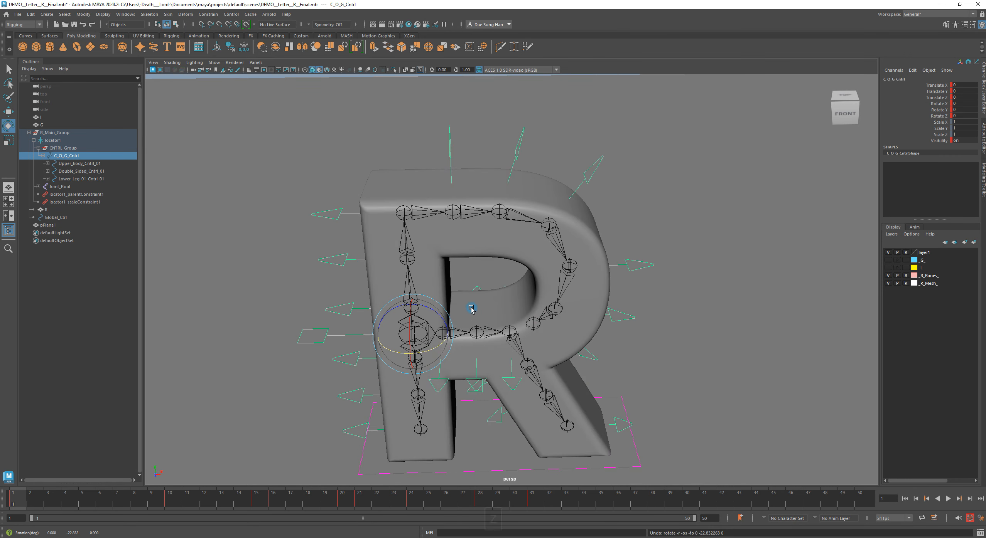
- Select Lower_Leg_01_Cntrl_01 below the root, try rotating it, and undo the rotation
alt+drag(497, 290, 426, 311)
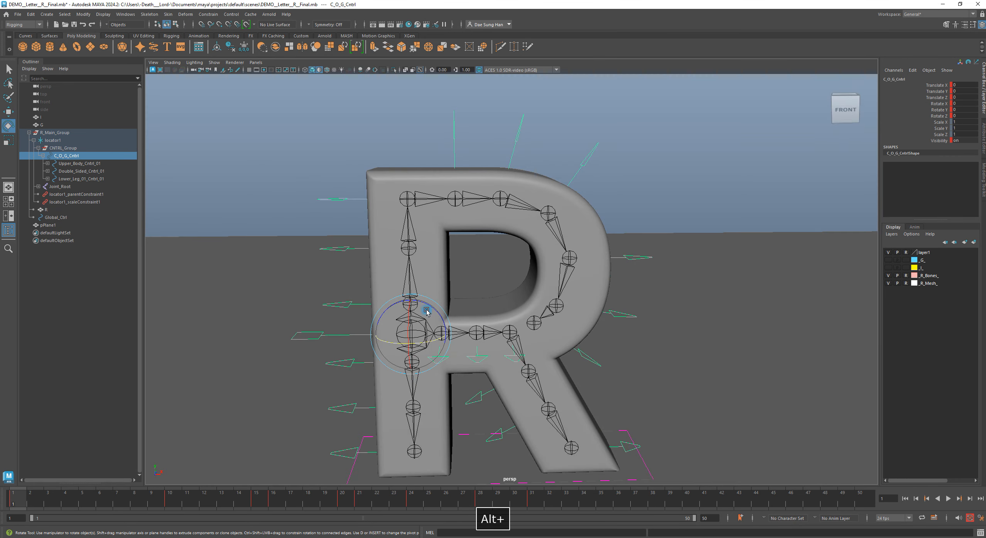
alt+drag(440, 358, 460, 266)
alt+middle_drag(397, 305, 466, 273)
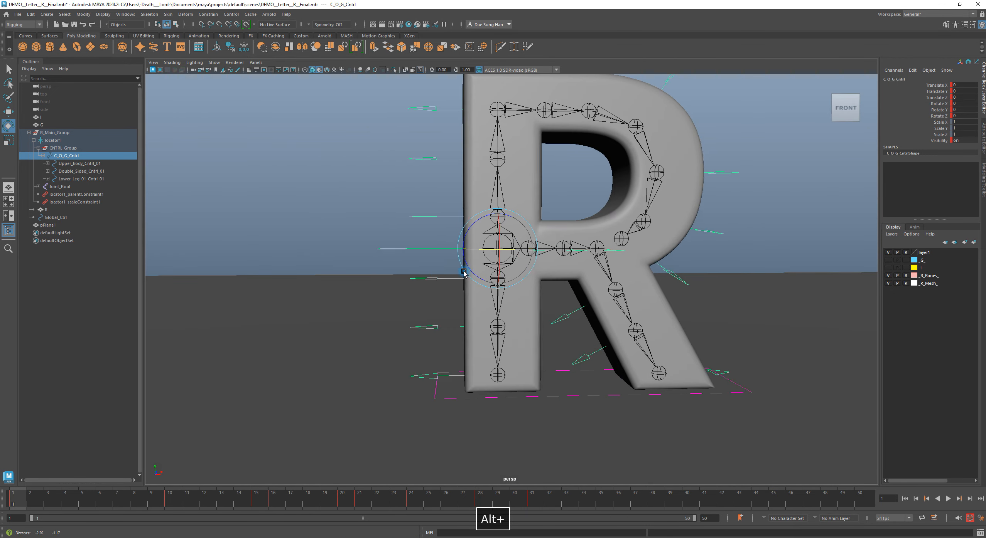
scroll(464, 273, up, 1)
drag(406, 269, 425, 285)
key(e)
mouse_move(514, 249)
mouse_down()
mouse_move(501, 236)
mouse_move(504, 259)
mouse_up()
key(z)
- Try rotating Double_Sided_Cntrl_03 at the end of the crossbar and undo the rotation
alt+right_drag(526, 240, 627, 262)
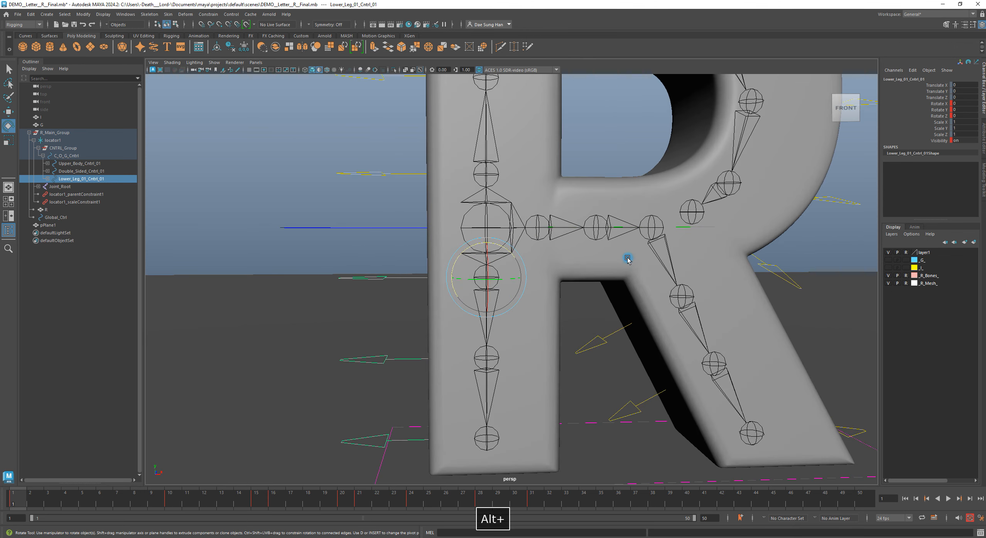
alt+drag(627, 262, 717, 274)
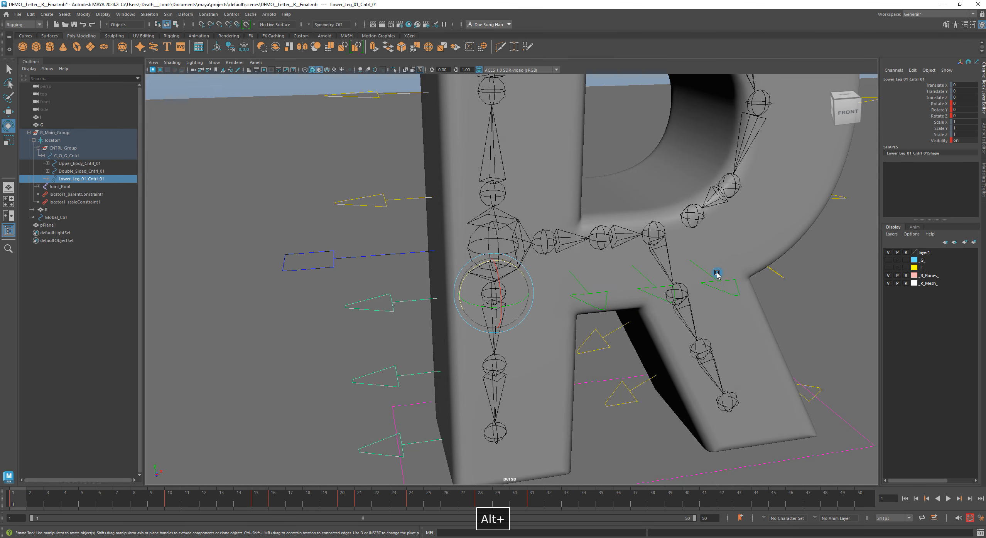
click(710, 275)
mouse_move(663, 247)
mouse_down()
mouse_move(660, 230)
mouse_move(669, 241)
mouse_up()
alt+right_drag(669, 240, 590, 226)
alt+drag(590, 227, 598, 227)
key(z)
key(z)
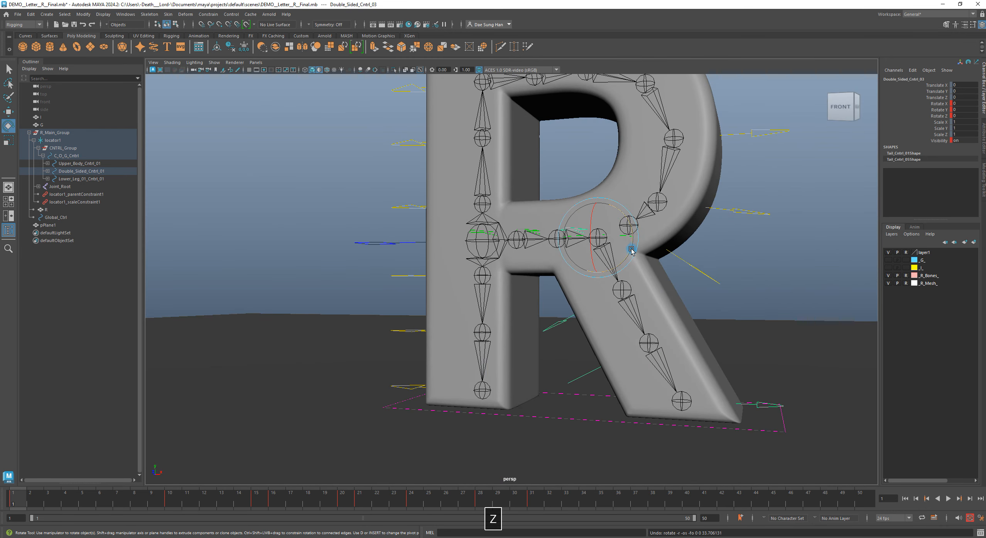
- Try rotating Double_Sided_Cntrl_01 at the start of the crossbar and undo the rotation
key(z)
alt+drag(541, 250, 565, 266)
key(z)
key(z)
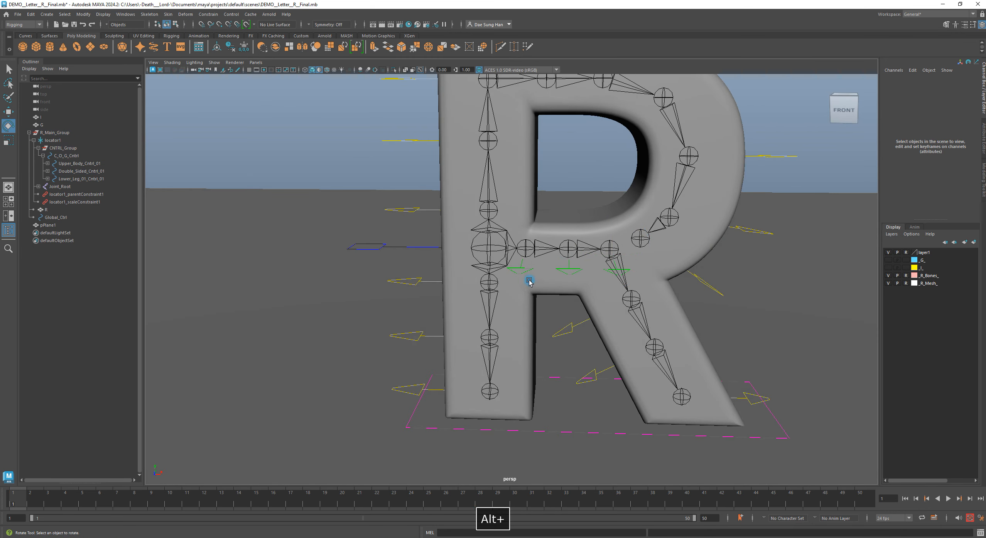
key(z)
key(z)
key(z)
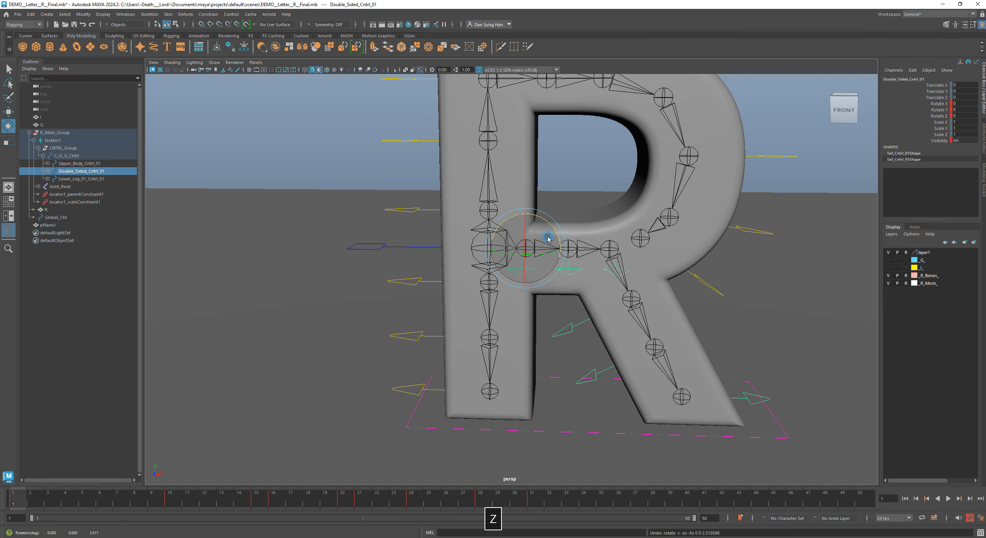
- Select C_O_G_Cntrl, try moving and rotating the whole letter with it, and undo both changes
alt+drag(550, 237, 559, 299)
key(Up)
key(w)
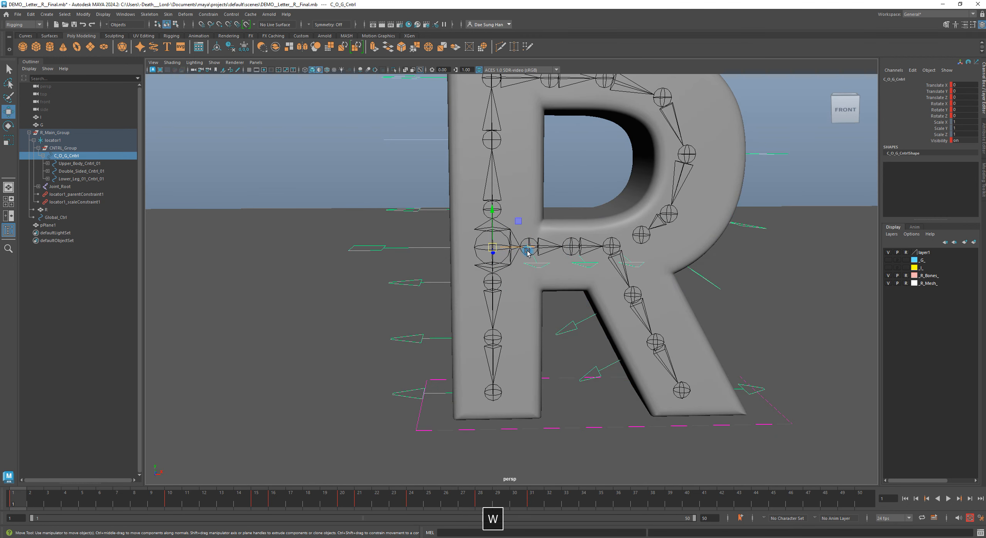
drag(492, 223, 559, 212)
key(z)
key(e)
key(z)
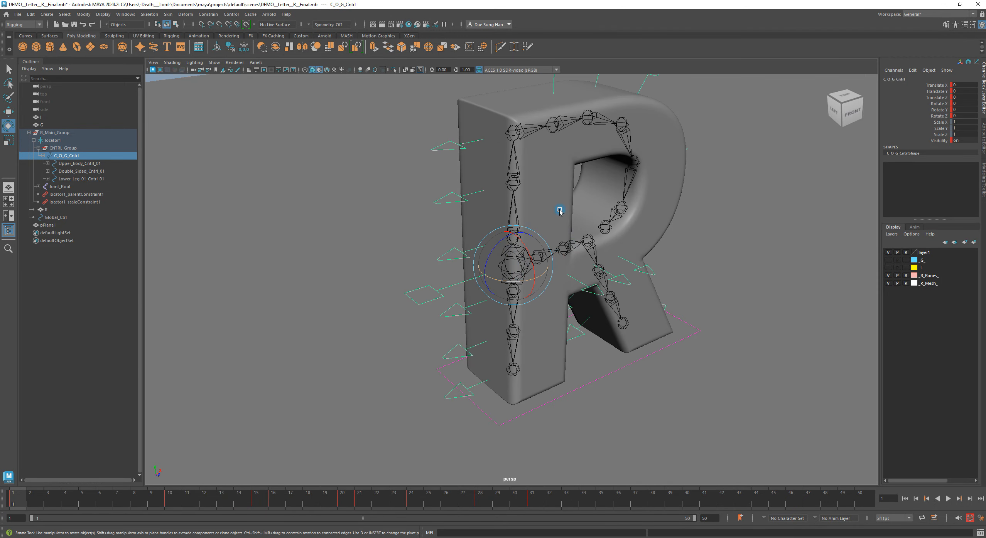
drag(533, 278, 608, 259)
key(z)
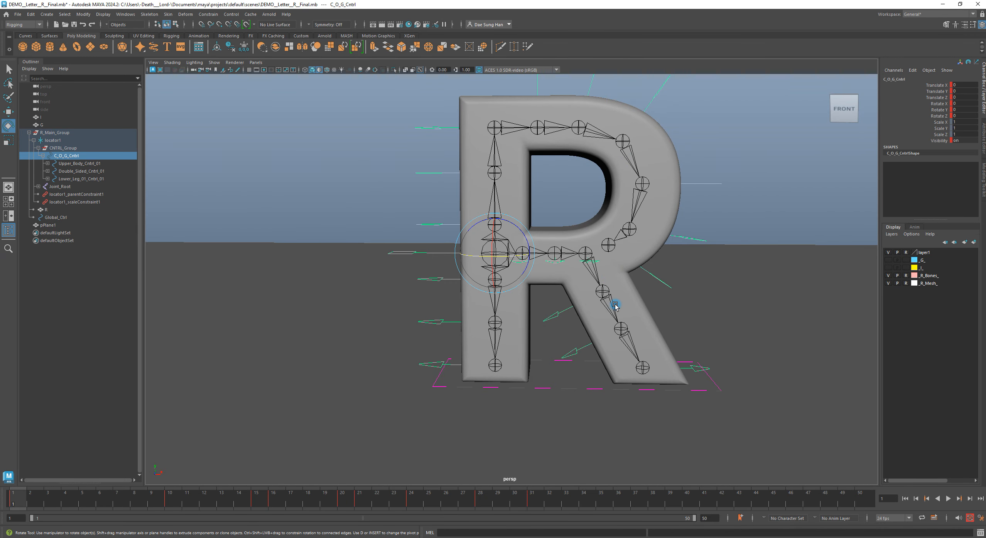
- Try tilting the letter about C_O_G_Cntrl's Z axis from a closer angled view and undo the tilt
alt+middle_drag(615, 305, 602, 344)
key(w)
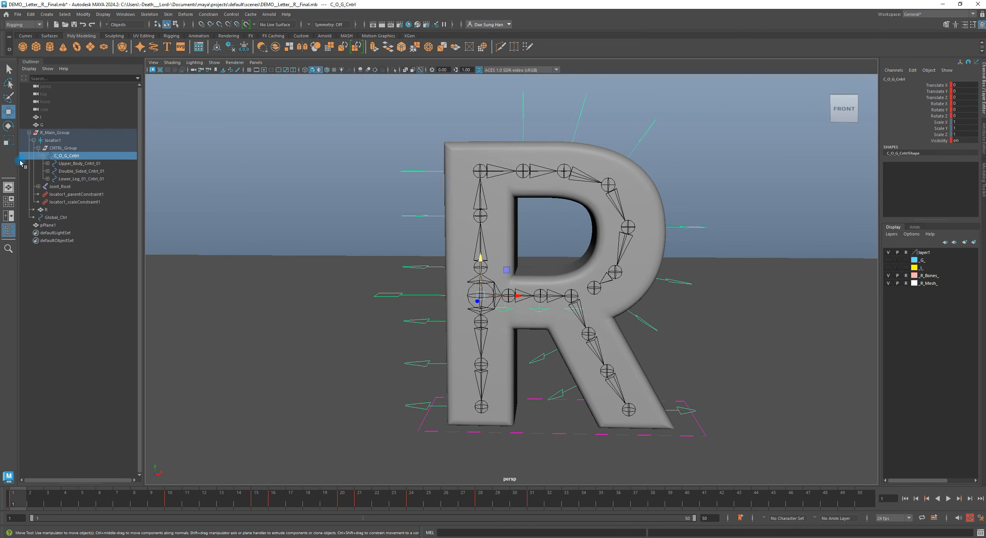
alt+right_drag(472, 290, 484, 293)
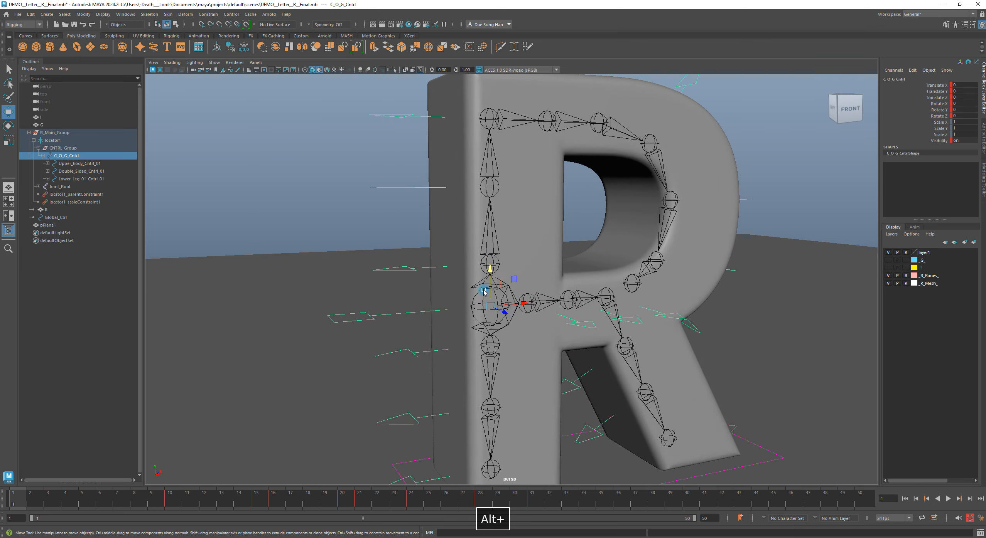
key(e)
mouse_move(459, 296)
mouse_down()
mouse_move(457, 304)
mouse_move(444, 298)
mouse_up()
key(z)
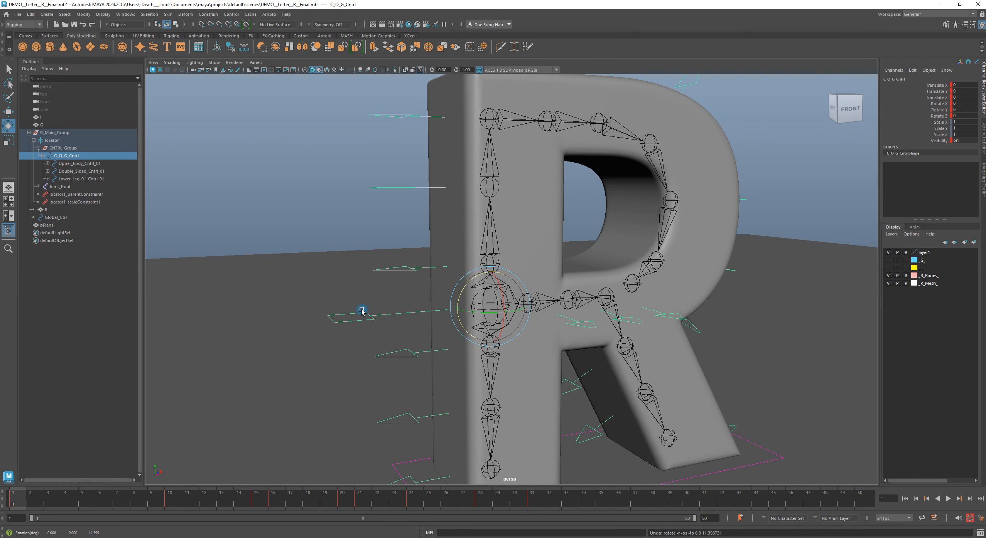
key(w)
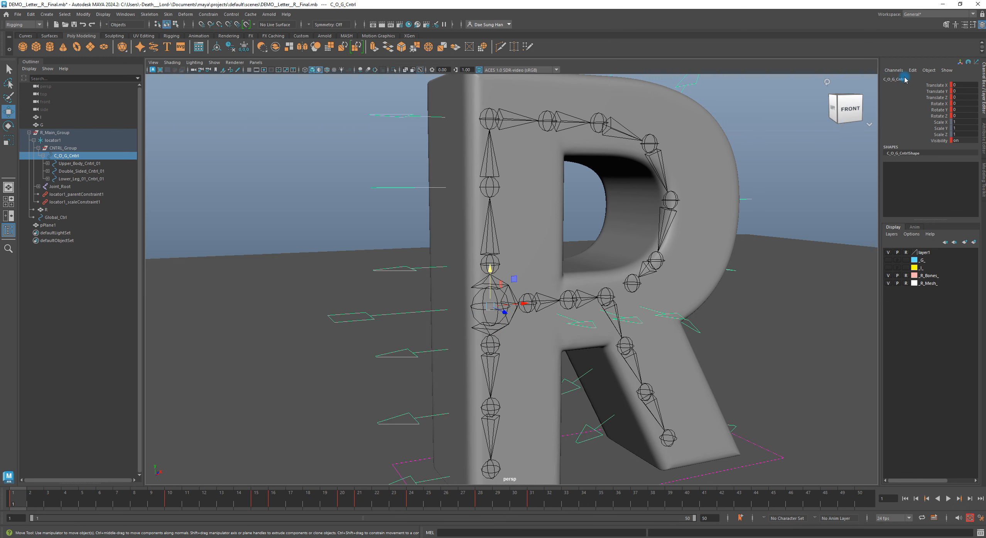
- Try rotating Upper_Body_Cntrl_01, Upper_Body_Cntrl_02 and Upper_Body_Cntrl_03 up the stem one after another, undoing each rotation
alt+right_drag(516, 189, 430, 241)
alt+drag(429, 241, 473, 253)
click(412, 272)
key(e)
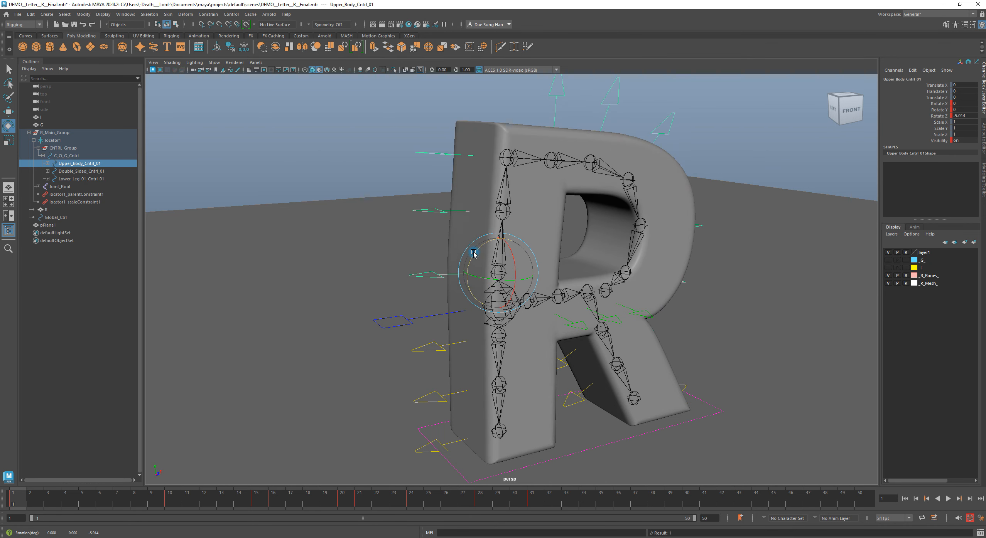
key(z)
click(422, 213)
drag(481, 191, 475, 199)
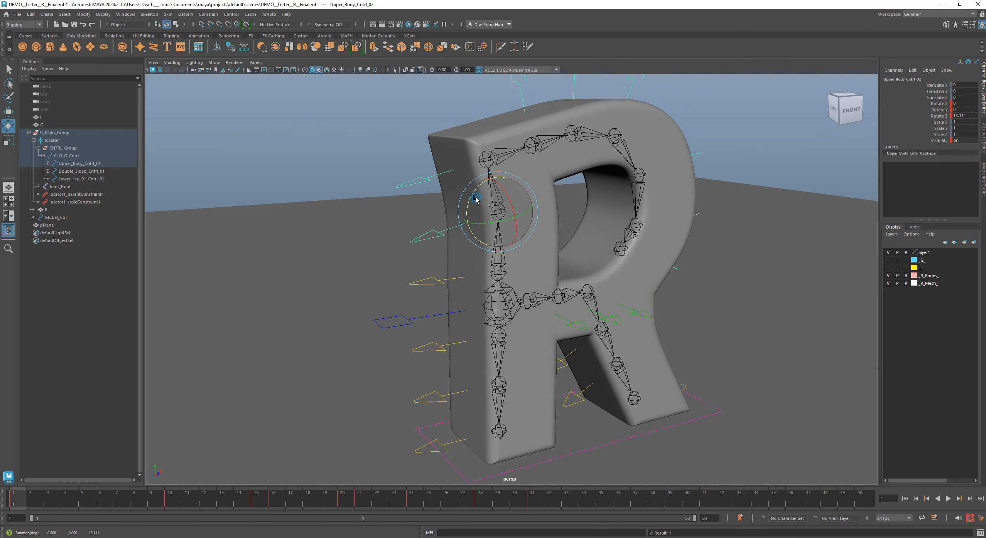
key(z)
click(419, 162)
drag(475, 138, 470, 148)
key(z)
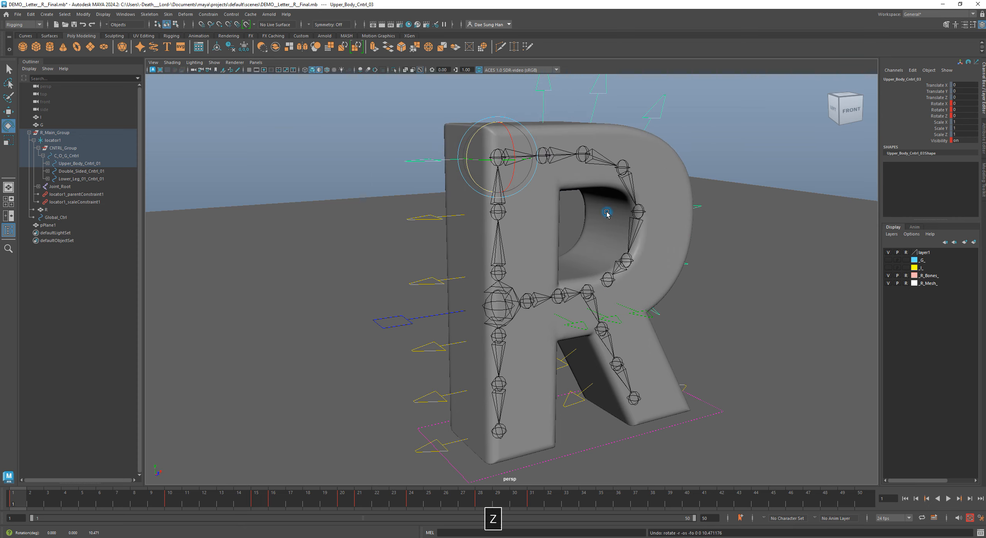
- Select upper-body controls around the bowl and along the stem to examine how the chain follows the letter
alt+drag(607, 212, 482, 193)
drag(492, 111, 595, 123)
key(w)
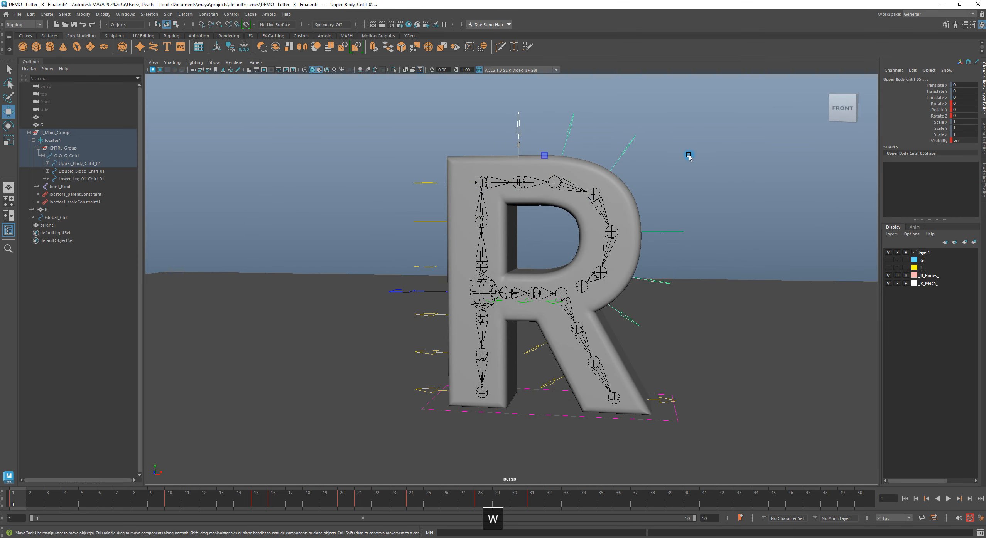
drag(684, 258, 684, 257)
alt+drag(655, 303, 675, 325)
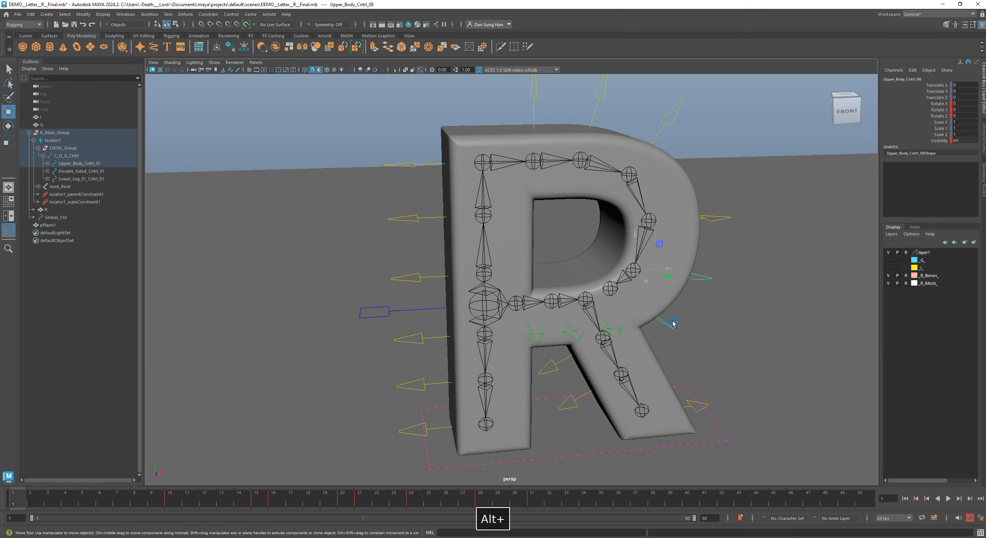
click(404, 277)
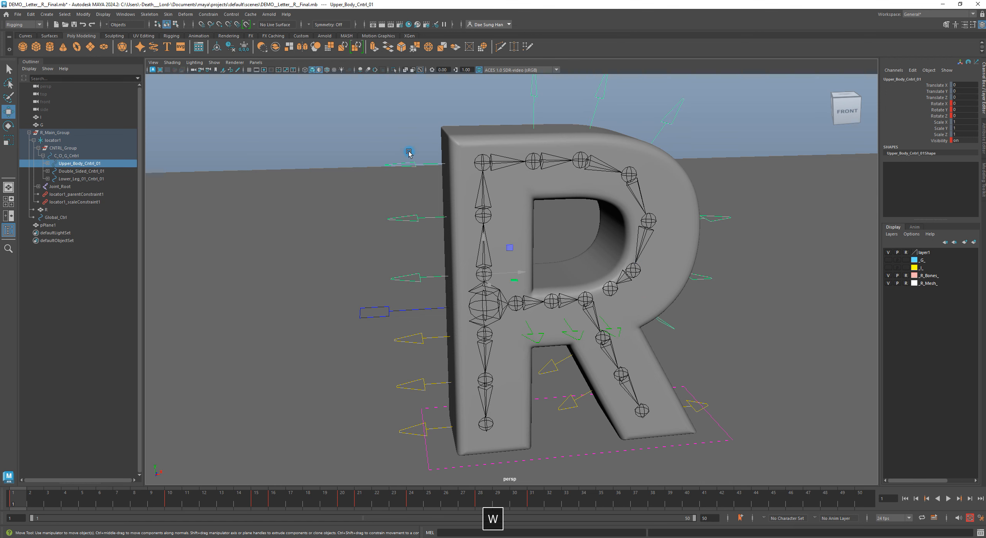
click(402, 164)
- Reselect C_O_G_Cntrl beside the stem, try rotating it up close, and undo the rotation
click(374, 315)
alt+middle_drag(385, 317, 391, 260)
alt+right_drag(391, 260, 422, 266)
key(e)
alt+drag(422, 266, 496, 273)
key(z)
alt+drag(496, 307, 462, 288)
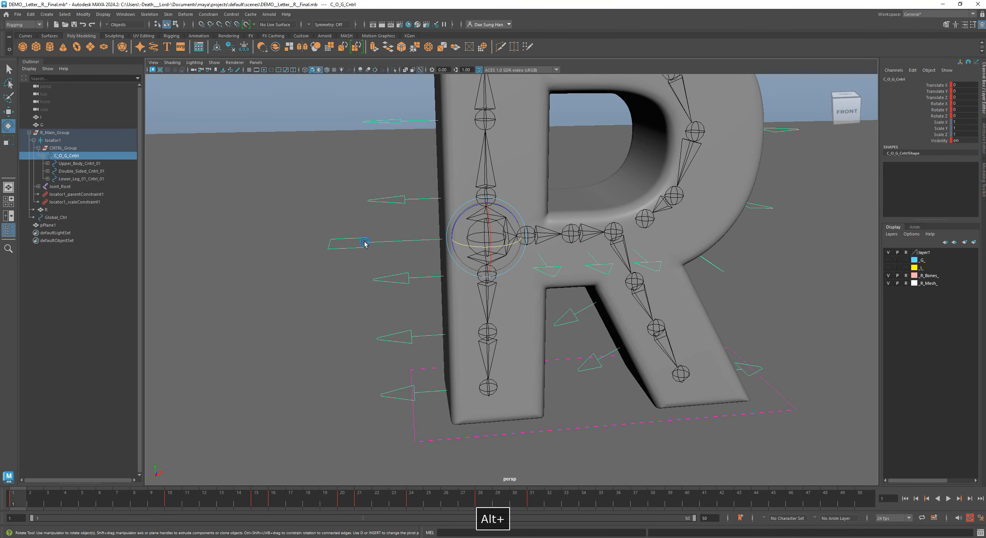
- Try rotating Lower_Leg_01_Cntrl_01, Lower_Leg_01_Cntrl_02 and Lower_Leg_01_Cntrl_03 down the stem one after another, undoing the rotations
click(369, 284)
alt+drag(369, 285, 401, 288)
drag(496, 295, 464, 284)
key(z)
key(z)
alt+drag(436, 353, 473, 310)
click(405, 337)
key(z)
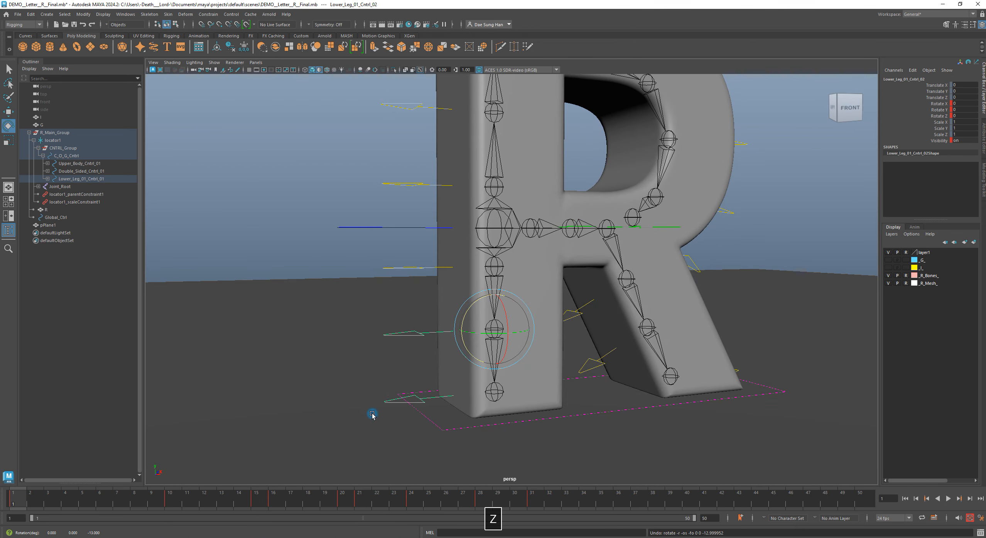
alt+drag(372, 413, 358, 425)
click(383, 400)
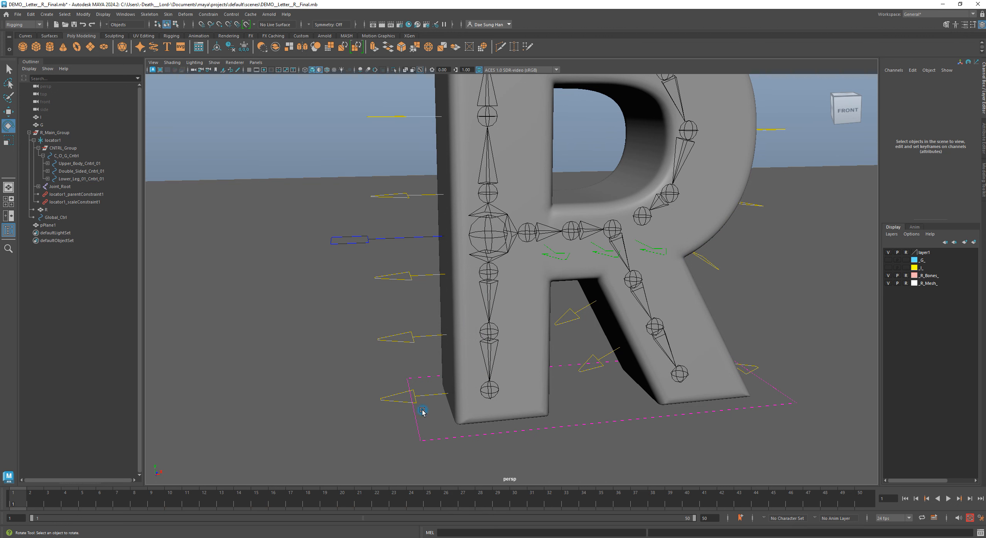
click(383, 392)
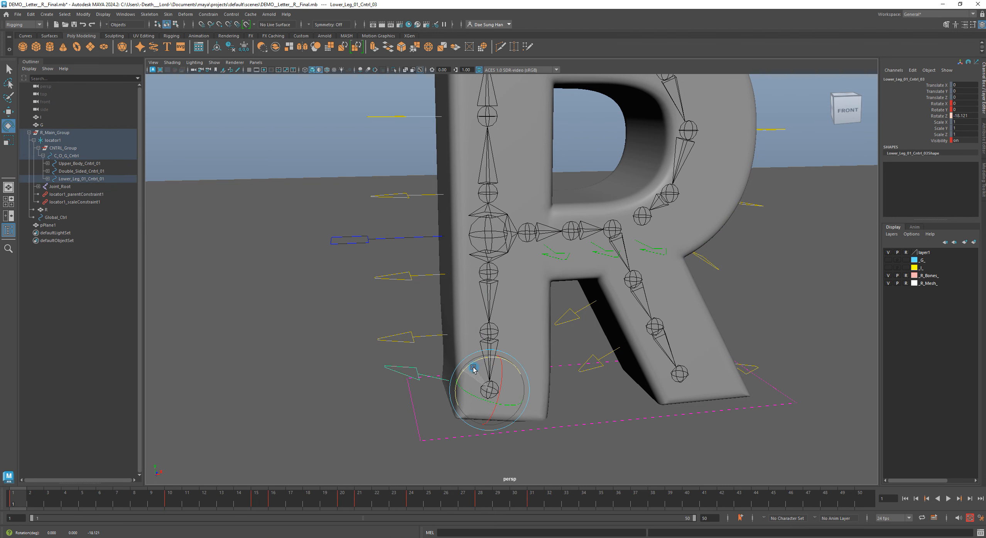
alt+drag(469, 371, 505, 397)
- Select Global_Ctrl at the letter's base, try moving it along X, and undo the move
key(w)
click(613, 412)
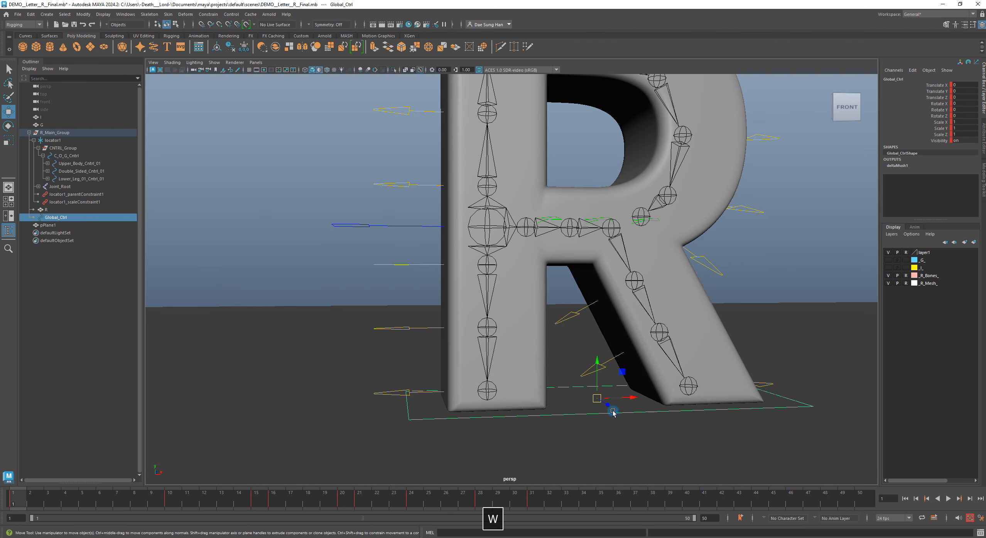
drag(629, 399, 658, 399)
key(ctrl+z)
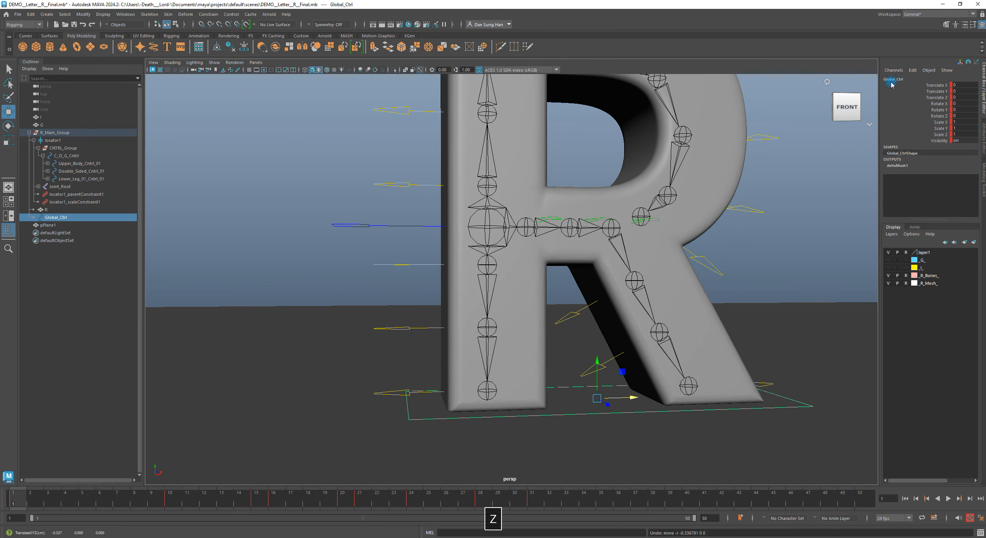
- Expand the entire R_Main_Group hierarchy, widen the Outliner, and review the control and joint chains
alt+middle_drag(624, 249, 527, 302)
alt+drag(579, 281, 608, 276)
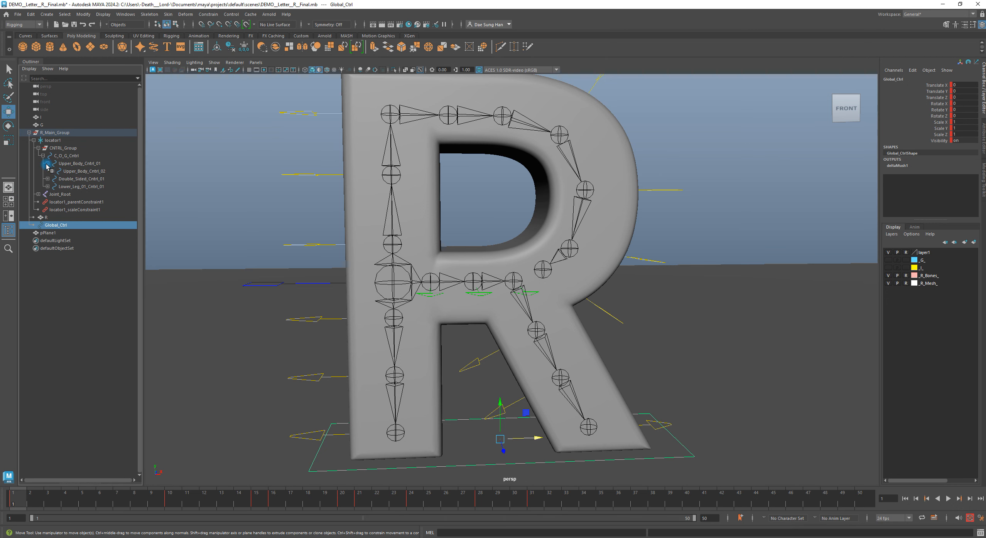
click(29, 132)
shift+click(29, 132)
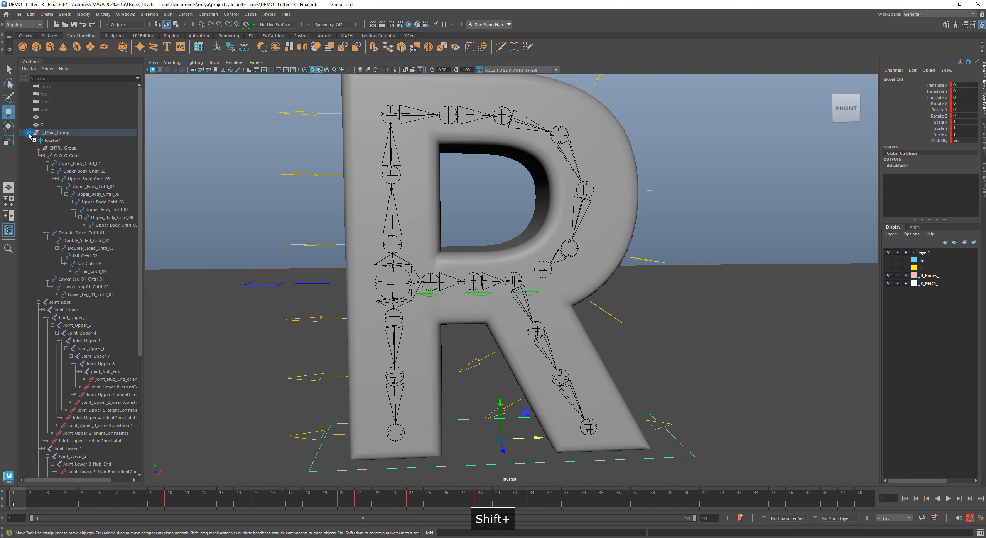
drag(143, 203, 228, 204)
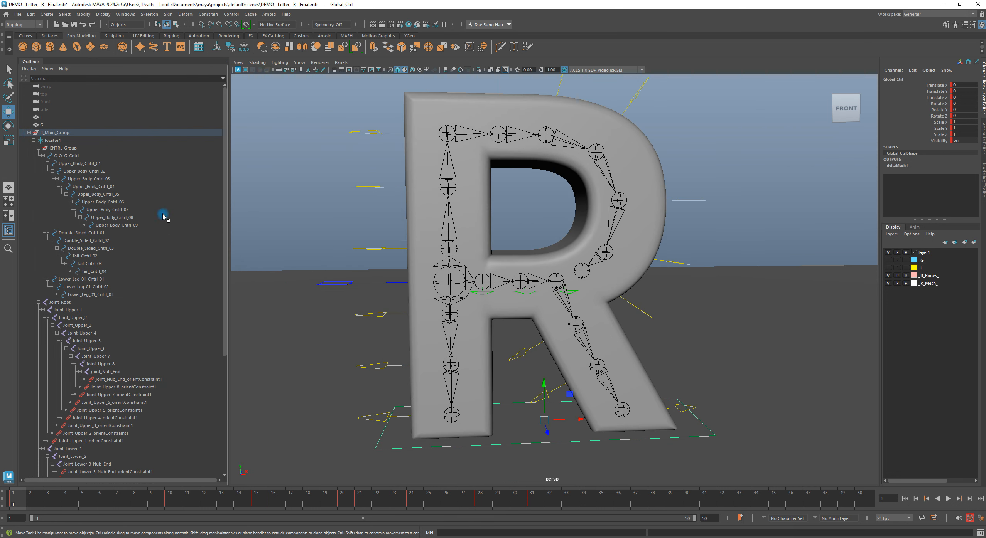
scroll(109, 334, down, 5)
scroll(109, 337, up, 7)
scroll(62, 270, down, 7)
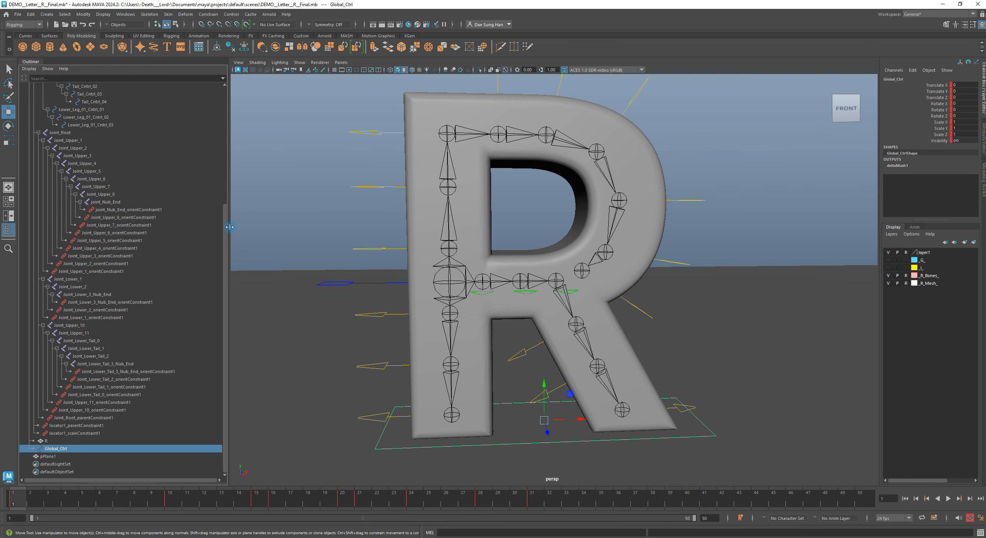
- Narrow the Outliner, collapse the R_Main_Group hierarchy, and review the whole R rig
drag(230, 227, 190, 200)
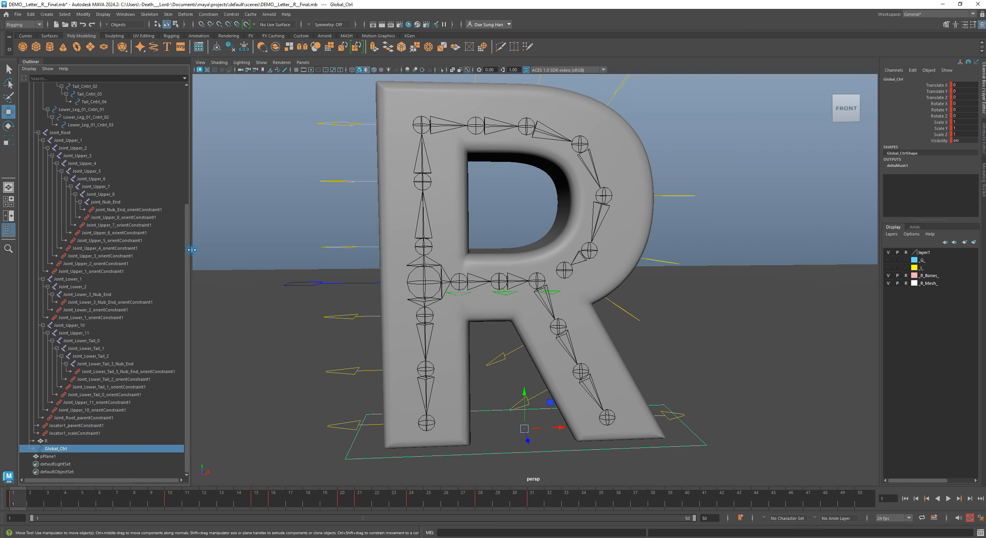
drag(191, 249, 160, 230)
scroll(90, 302, up, 7)
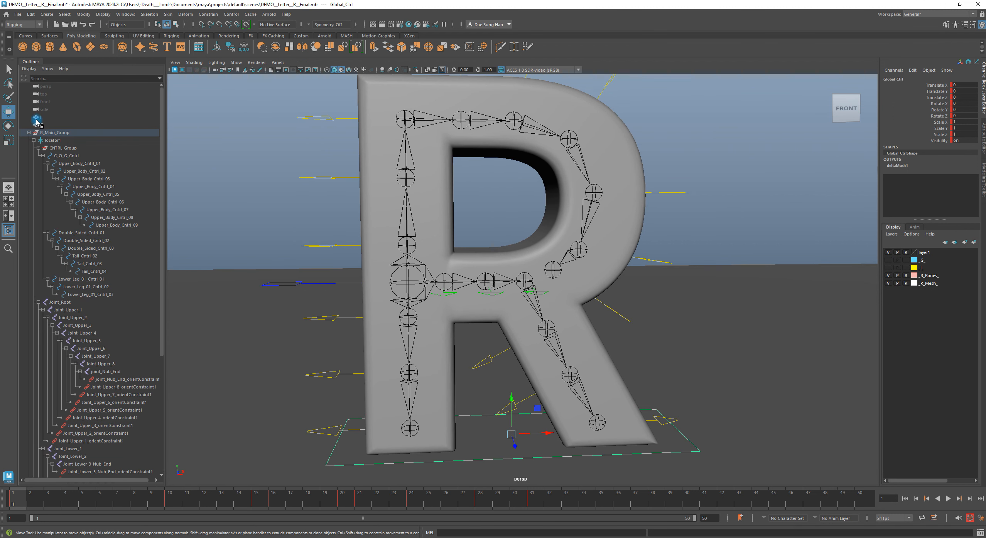
shift+click(30, 133)
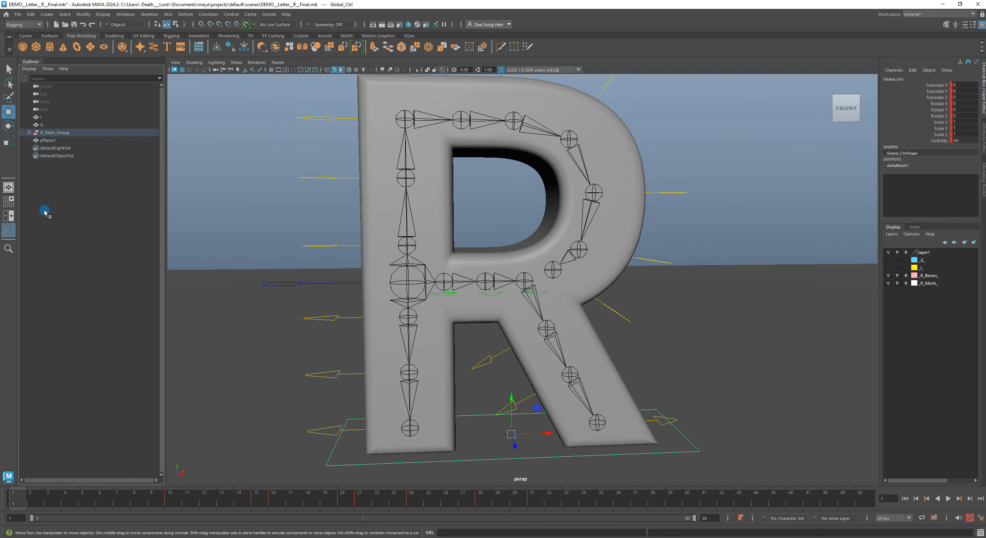
alt+drag(671, 305, 531, 295)
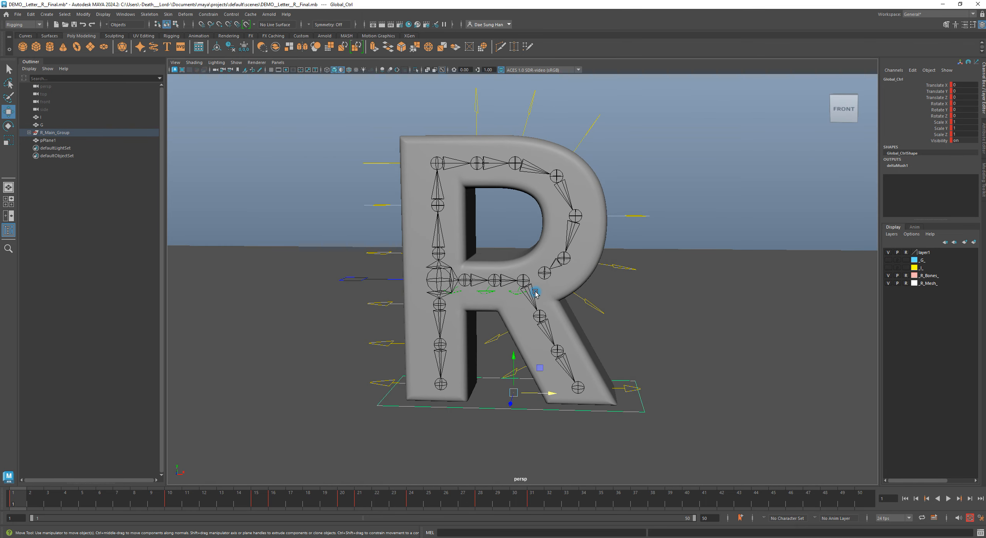
drag(985, 158, 689, 95)
click(853, 98)
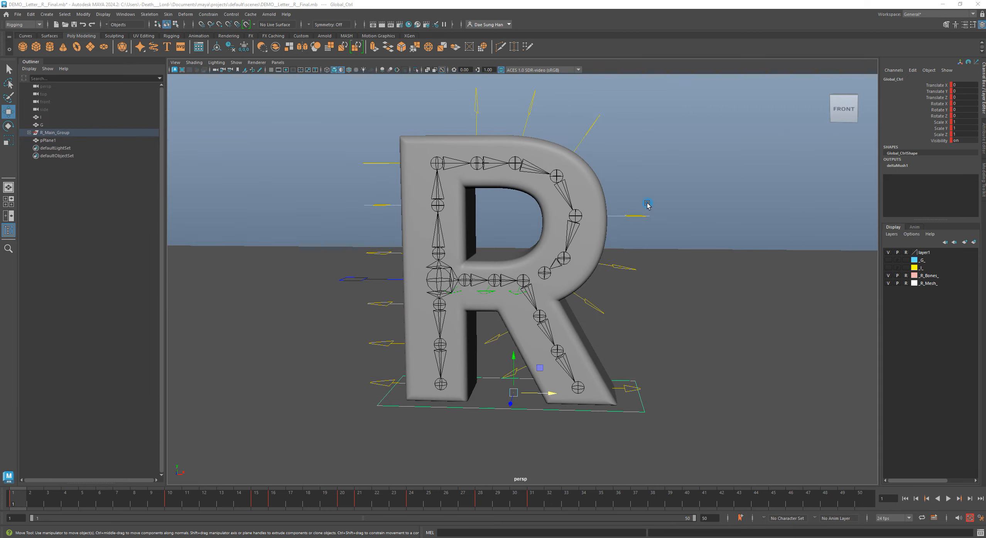
alt+drag(582, 200, 584, 223)
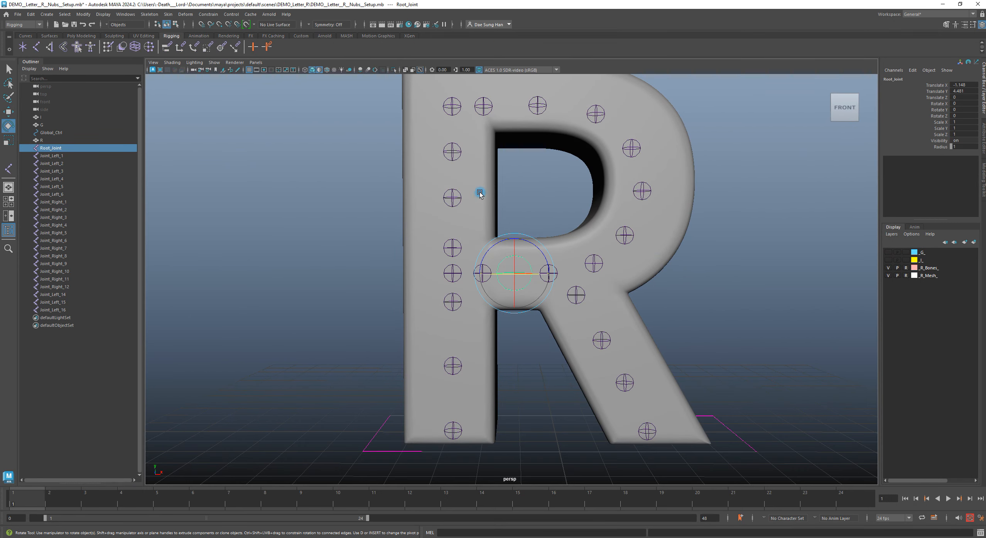
- Try moving Root_Joint upward from the letter's crossbar, and undo the move
key(w)
scroll(619, 246, up, 1)
alt+right_drag(677, 303, 580, 296)
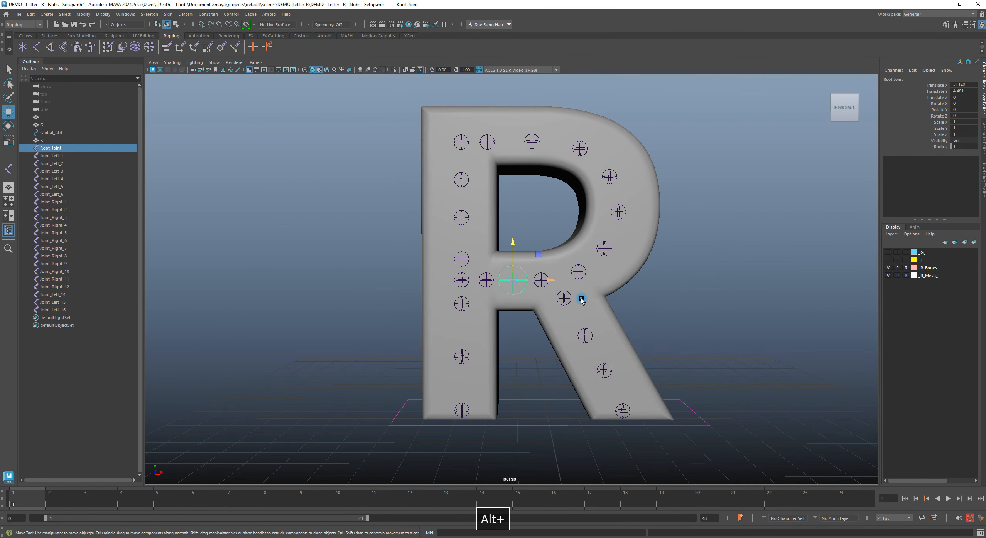
mouse_move(580, 296)
alt+mouse_down()
mouse_move(599, 326)
mouse_move(574, 314)
alt+mouse_up()
drag(553, 275, 522, 213)
key(z)
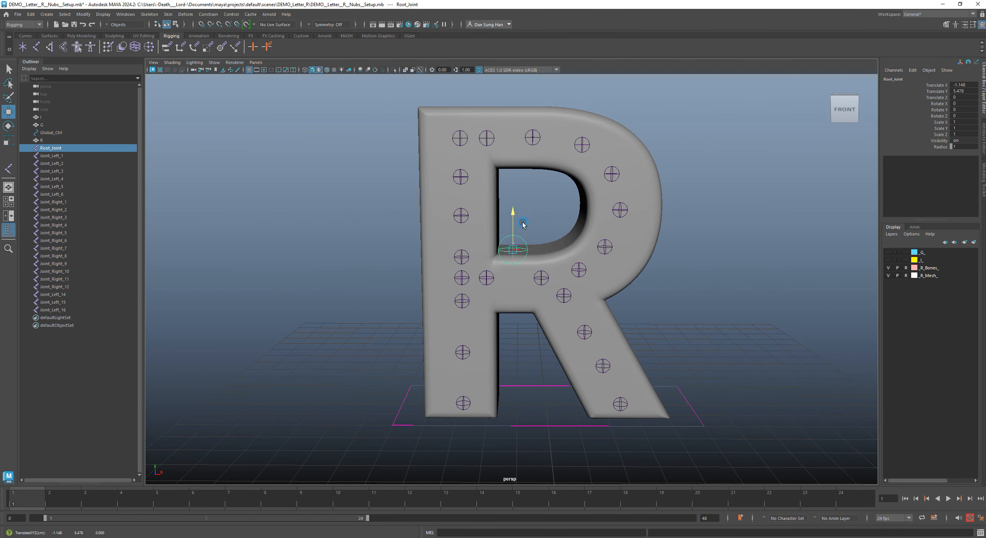
key(z)
alt+middle_drag(531, 241, 549, 237)
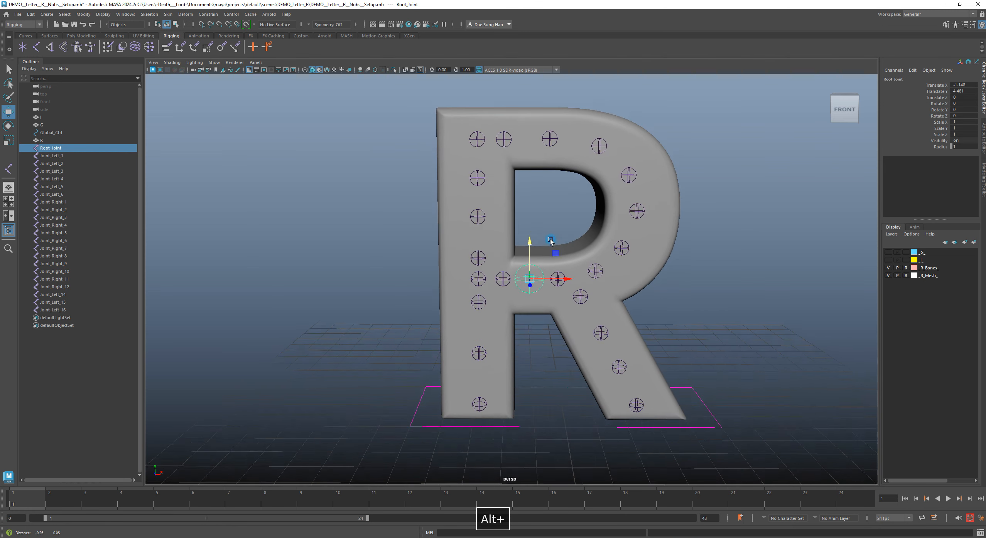
- Check individual unparented joints by selecting Joint_Left_1, Joint_Left_2, Joint_Left_3, Joint_Left_4, Joint_Left_6 and Joint_Right_3 in turn
click(55, 156)
click(56, 164)
click(57, 171)
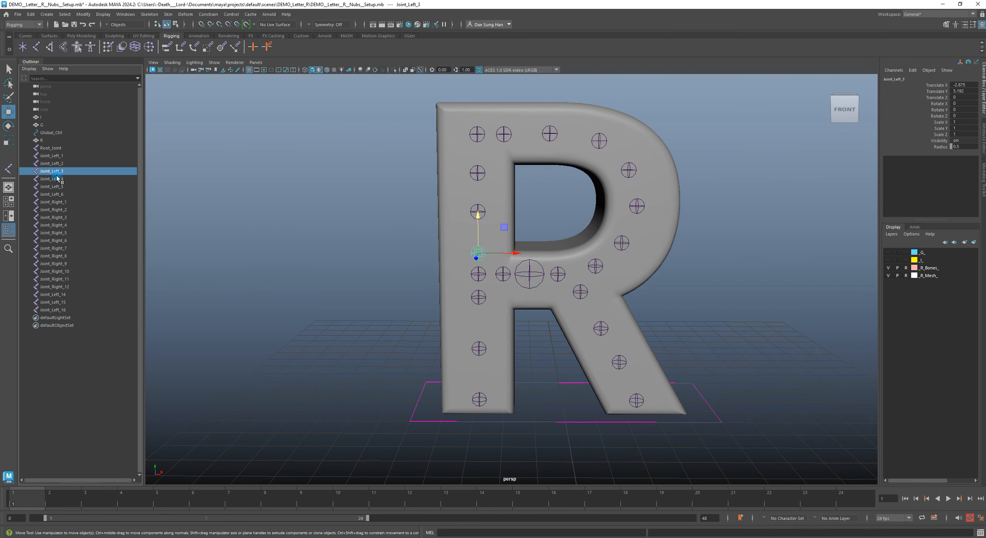
click(57, 179)
click(56, 194)
click(58, 217)
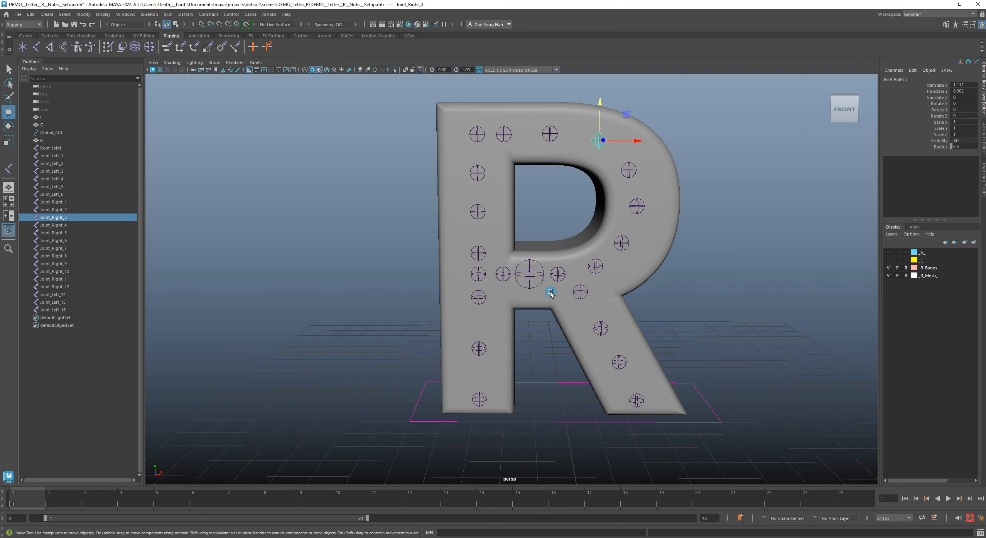
- Select Joint_Right_9 where the crossbar meets the diagonal leg, try moving it, and undo the move
alt+right_drag(566, 285, 605, 297)
click(620, 303)
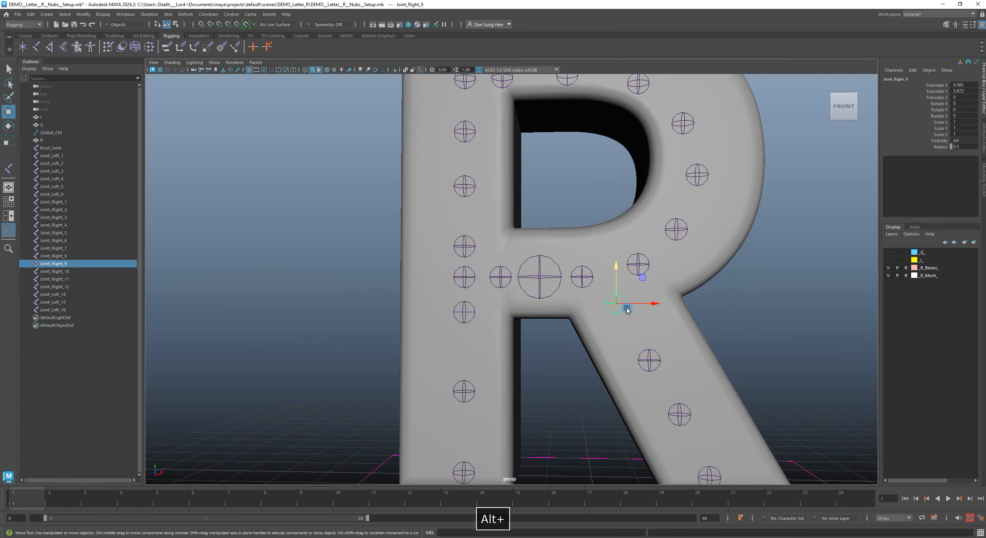
drag(621, 305, 589, 299)
key(ctrl+z)
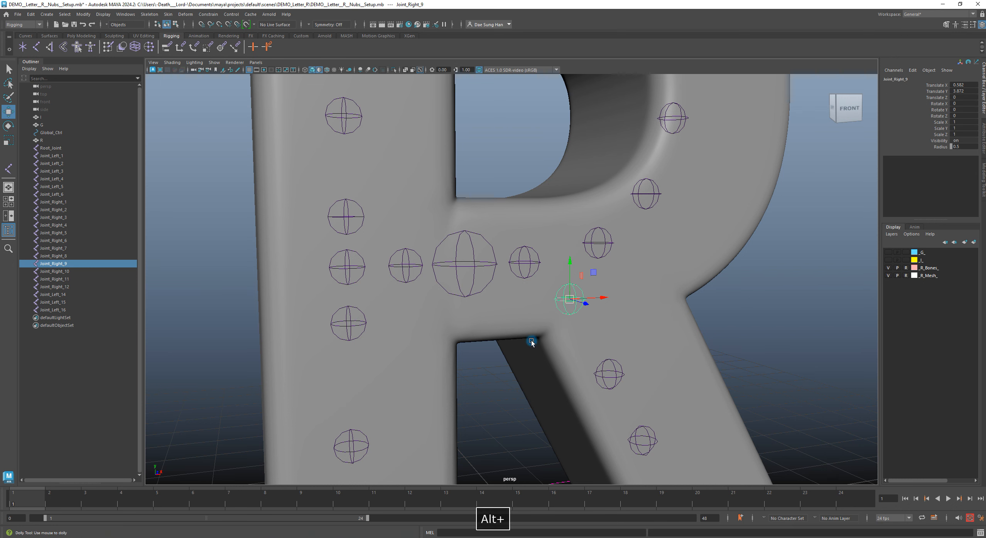
- Select Joint_Right_12 at the foot of the diagonal leg, try moving it, and undo the move
alt+drag(532, 341, 477, 217)
key(Down)
alt+right_drag(477, 217, 572, 393)
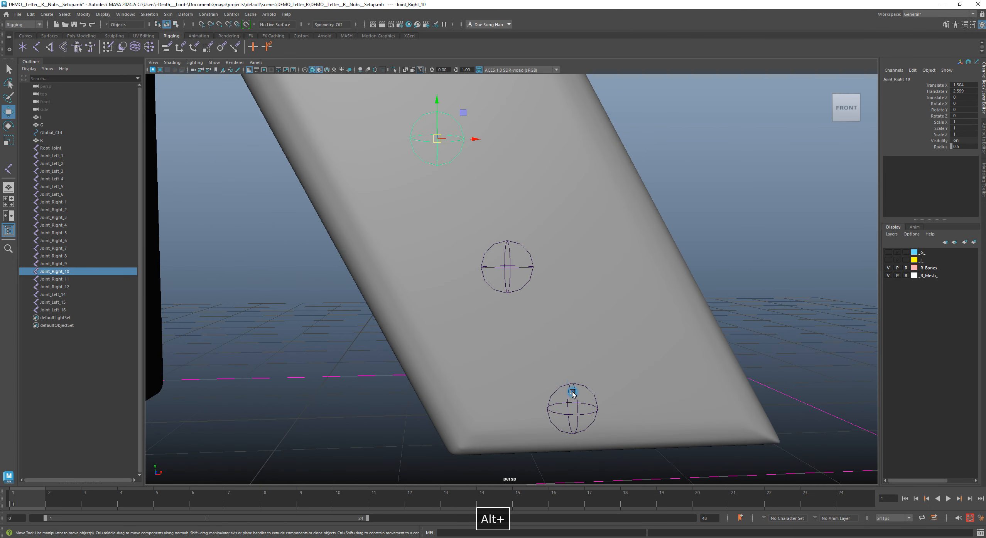
click(572, 384)
drag(572, 408, 577, 401)
key(z)
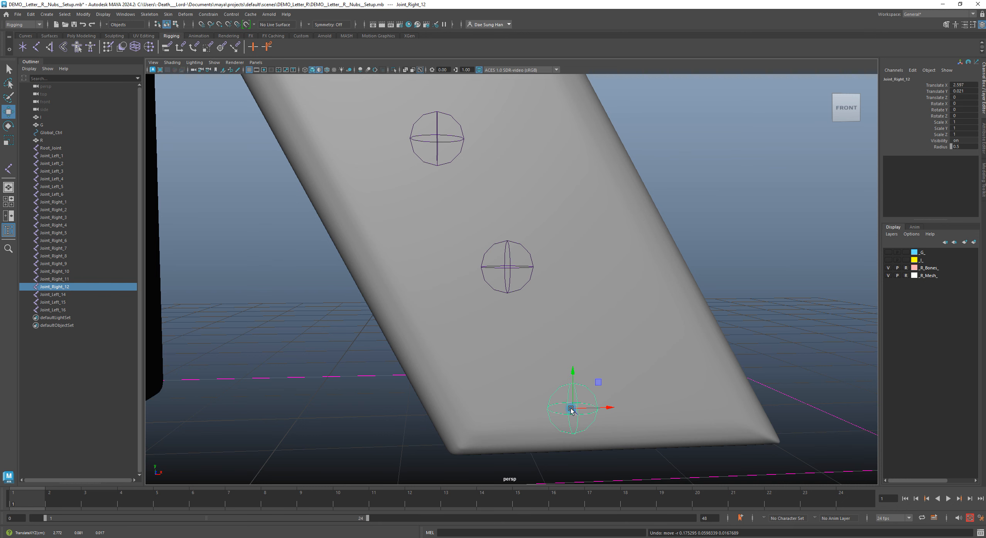
- Try parenting Joint_Right_12 under Joint_Right_11, and Joint_Right_11 under Joint_Right_10
shift+click(506, 268)
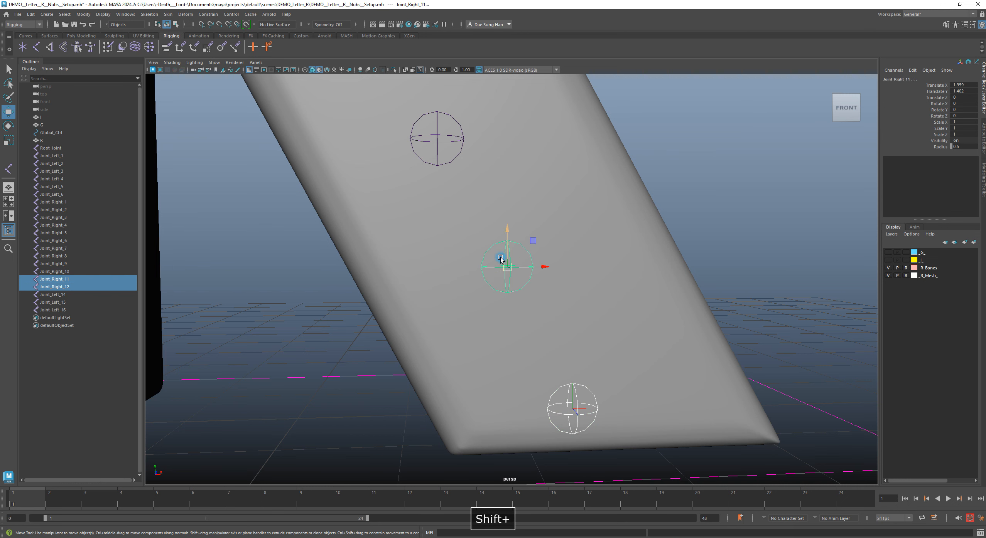
mouse_move(500, 260)
alt+right_down()
mouse_move(611, 343)
mouse_move(607, 323)
alt+right_up()
key(p)
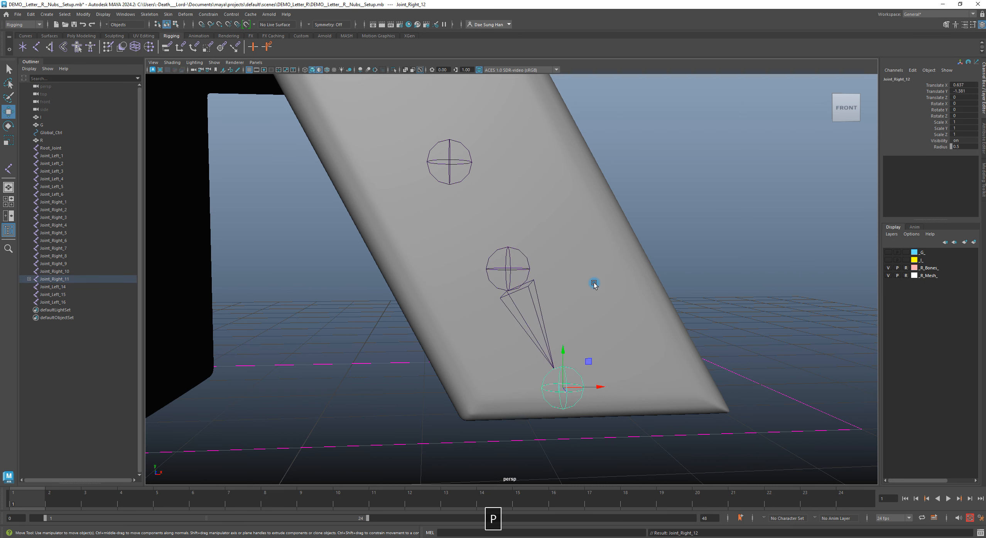
click(507, 259)
shift+click(447, 157)
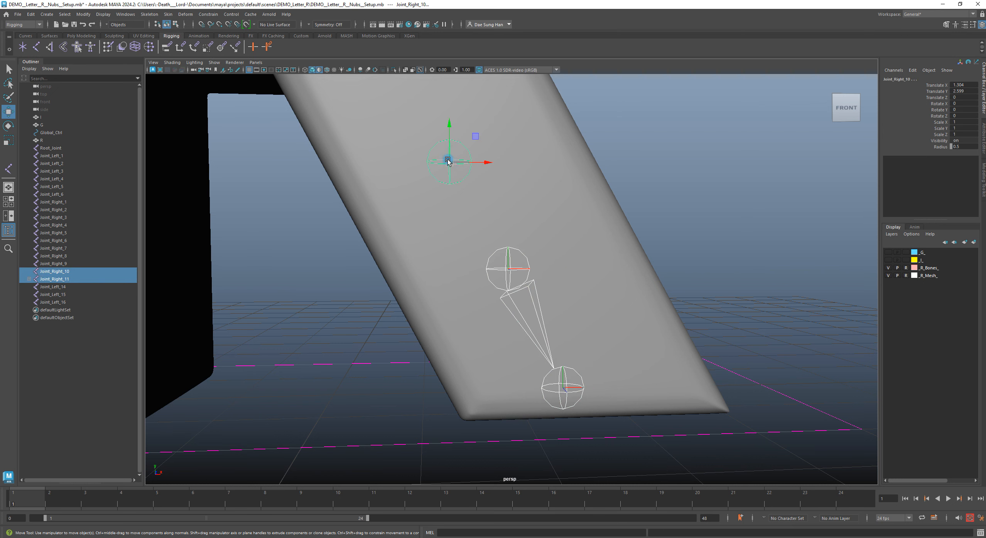
key(p)
alt+drag(523, 187, 539, 189)
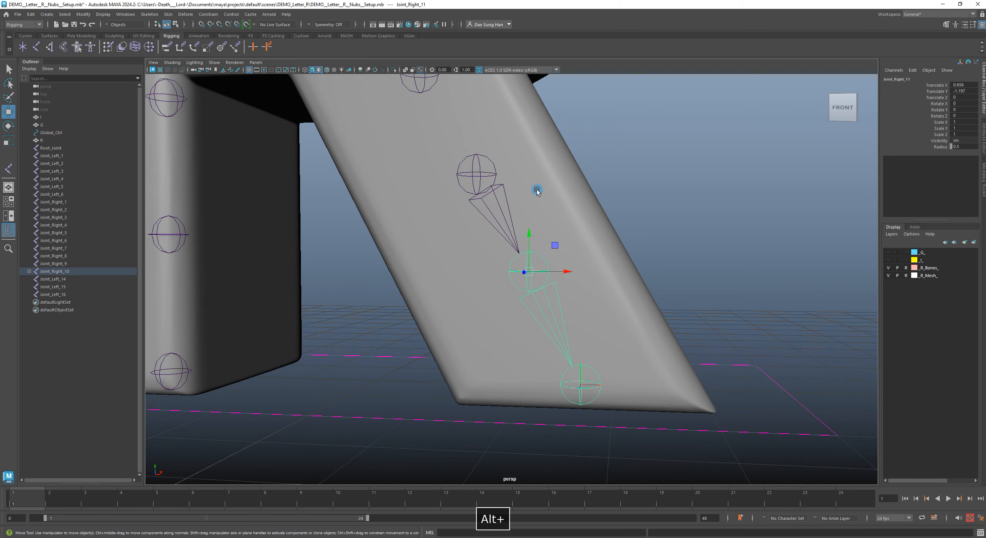
- Try rotating Joint_Right_11 and Joint_Right_10 to test the parented leg chain, undoing the rotations
key(e)
drag(547, 247, 553, 268)
key(z)
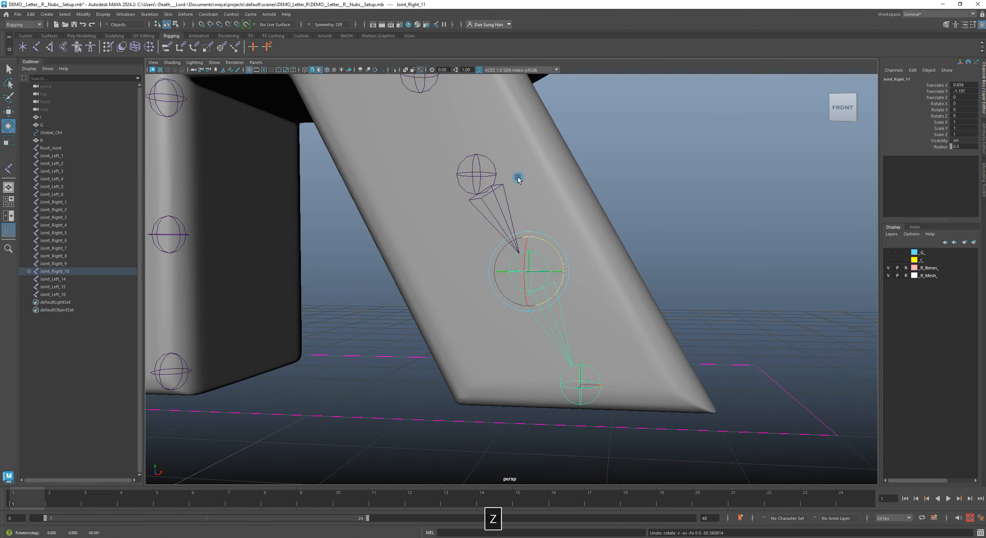
click(487, 159)
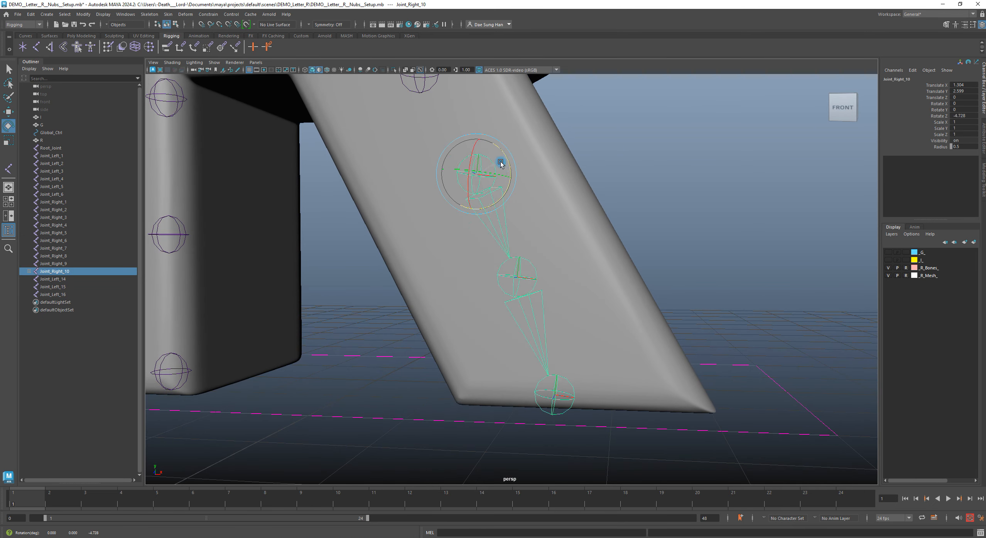
alt+drag(554, 310, 670, 325)
alt+right_drag(671, 325, 561, 296)
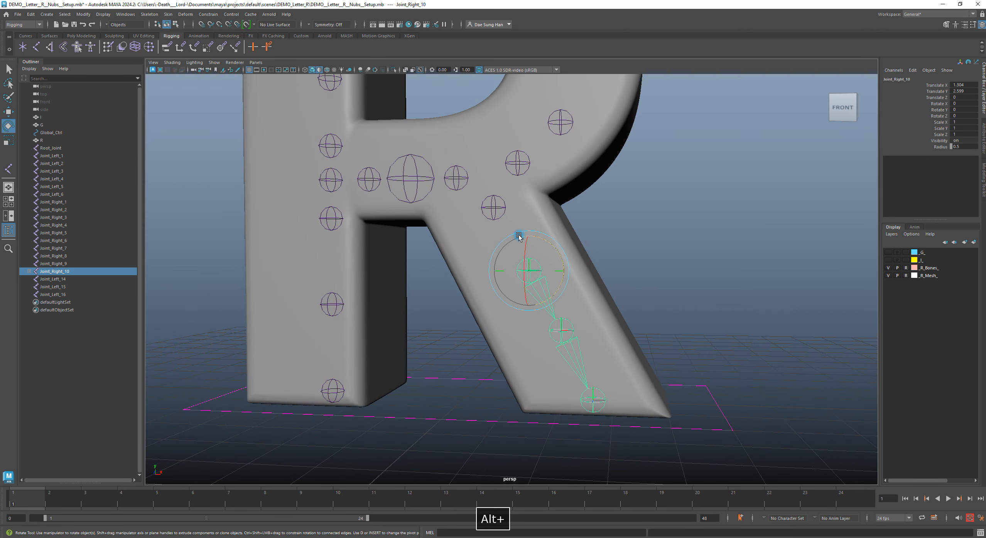
alt+drag(519, 235, 545, 281)
alt+middle_drag(529, 182, 490, 300)
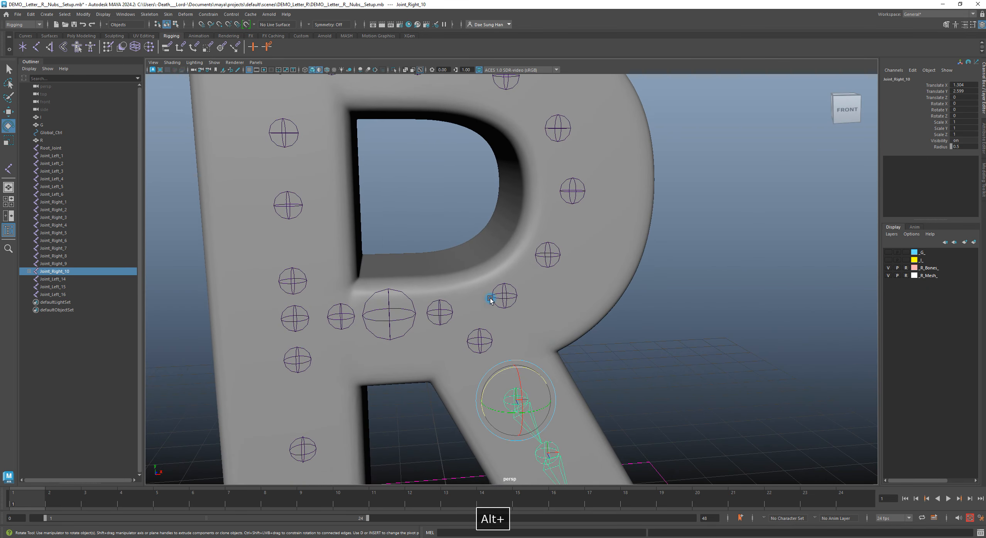
- Undo the test parenting so Joint_Right_10, Joint_Right_11 and Joint_Right_12 are separate joints again
alt+right_drag(628, 344, 564, 344)
key(z)
key(z)
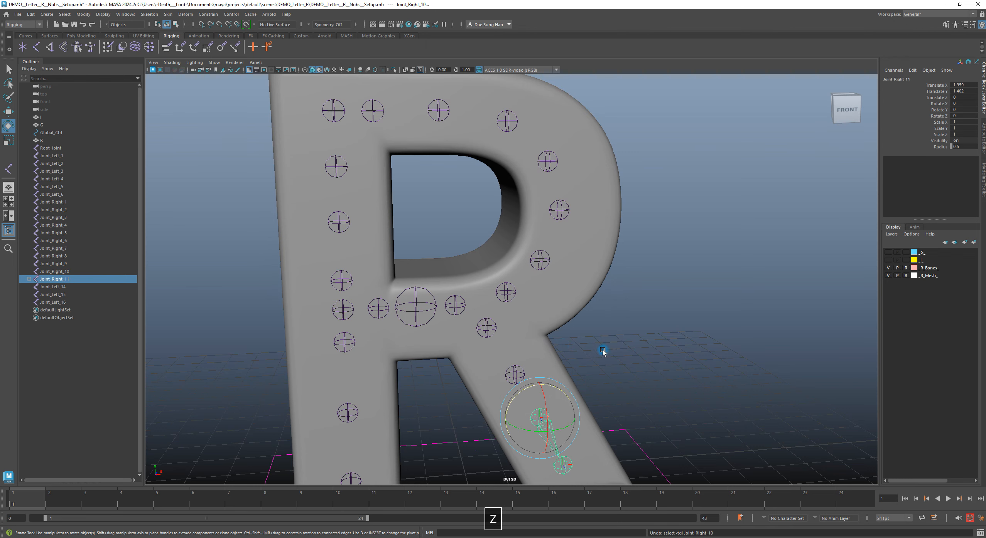
alt+drag(616, 359, 601, 347)
key(z)
alt+middle_drag(650, 366, 614, 293)
key(z)
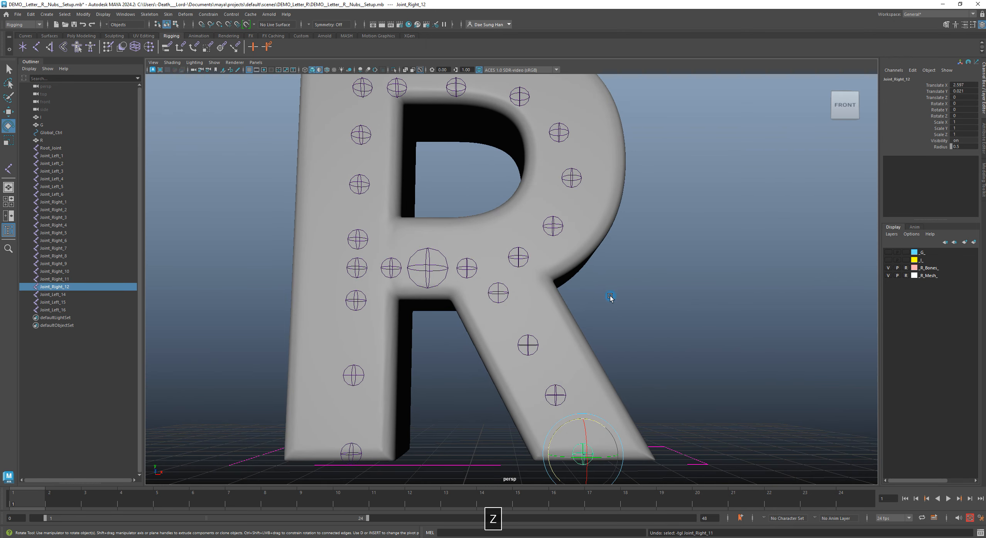
- Step back through the earlier joint selections, redo as far as the small Joint_Left_14 move, and clear the selection
key(z)
key(z)
key(z)
key(z)
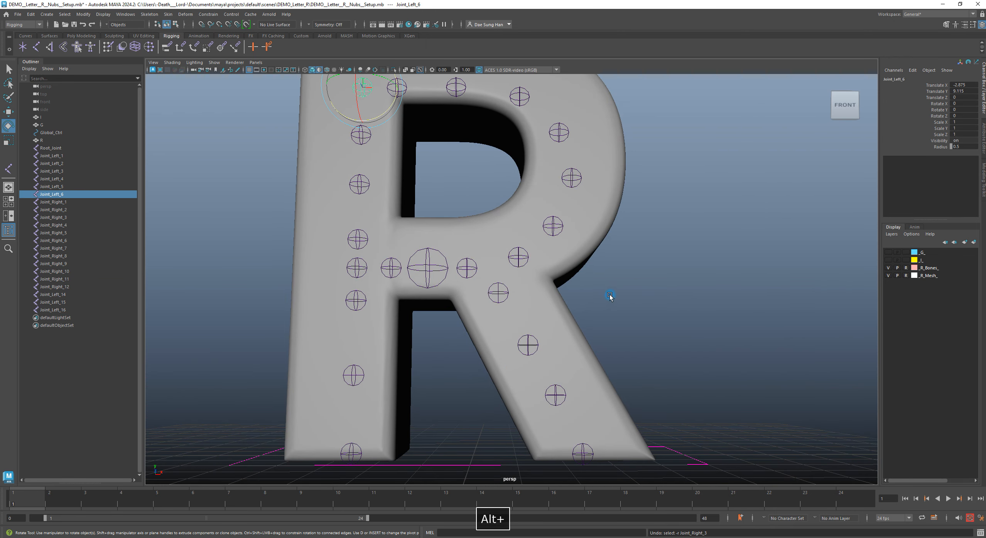
alt+middle_drag(609, 297, 663, 374)
key(z)
key(z)
key(z)
key(z)
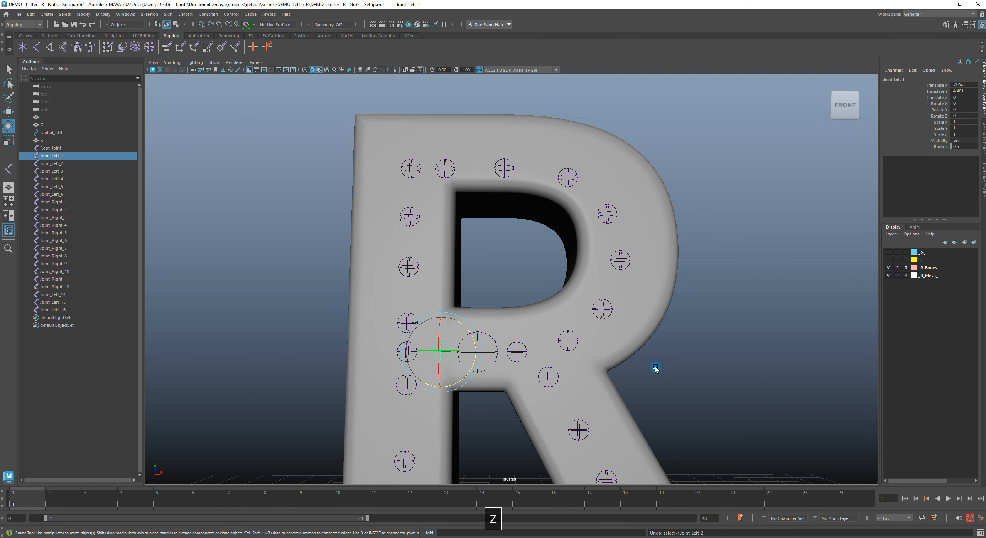
key(z)
alt+right_drag(620, 307, 616, 311)
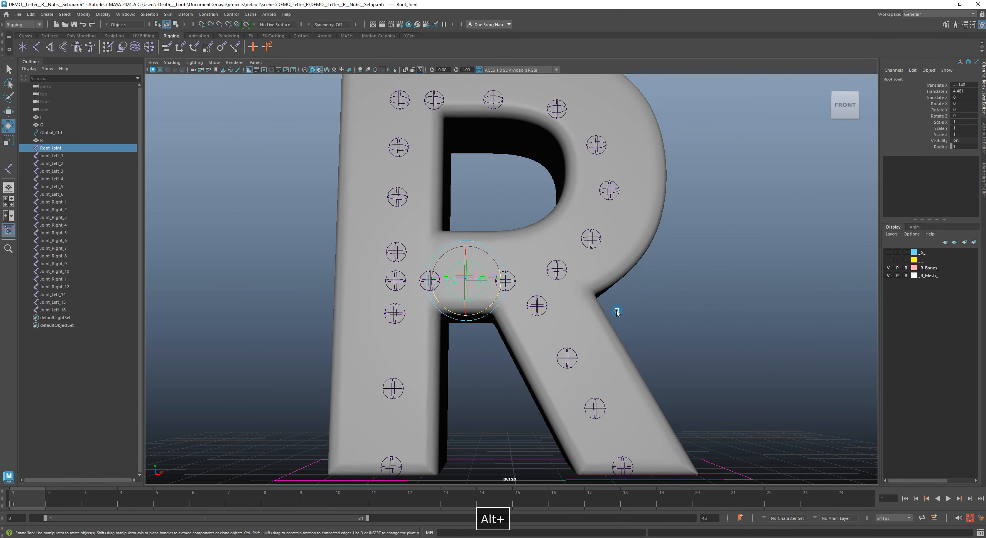
key(z)
key(z)
key(z)
alt+drag(616, 317, 641, 331)
key(z)
key(z)
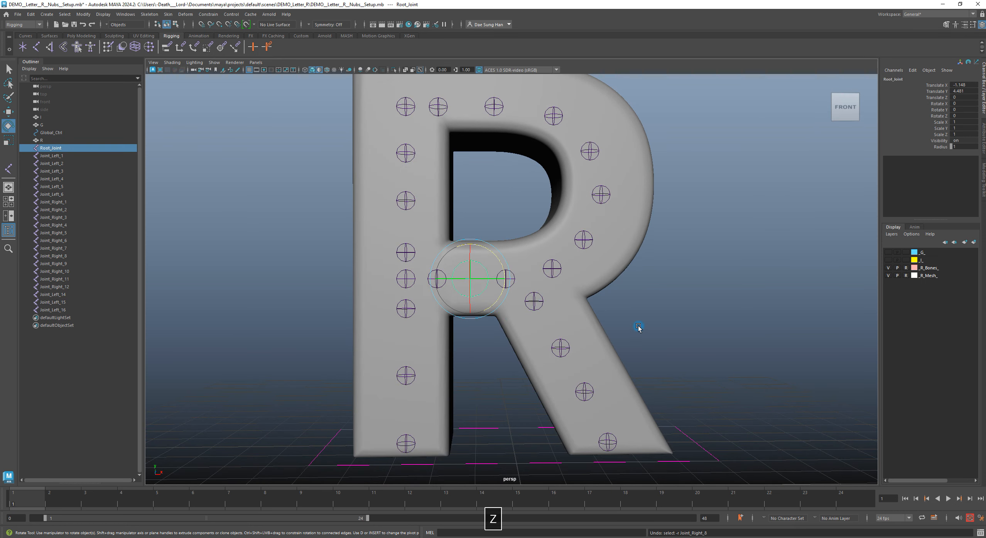
key(z)
key(z)
key(z)
key(z)
key(z)
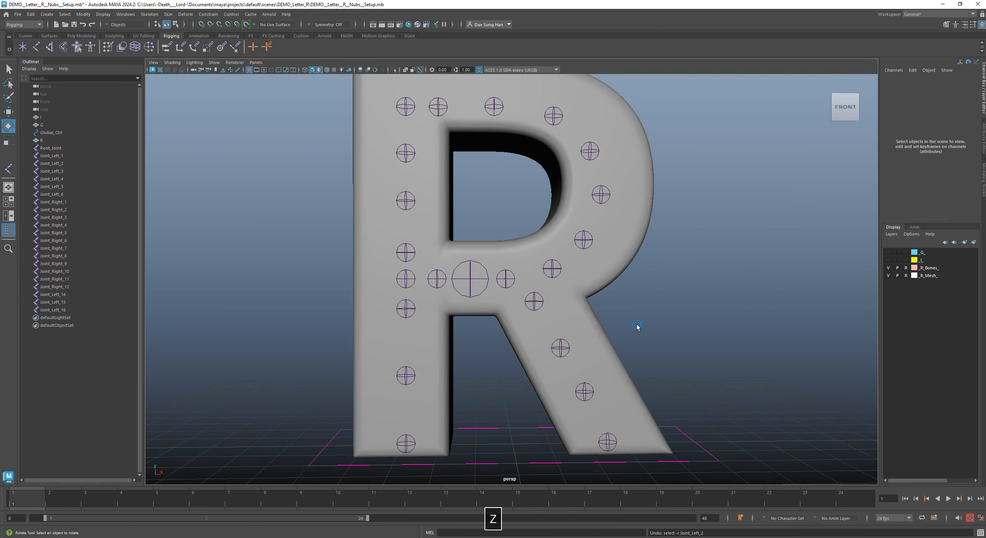
key(shift+z)
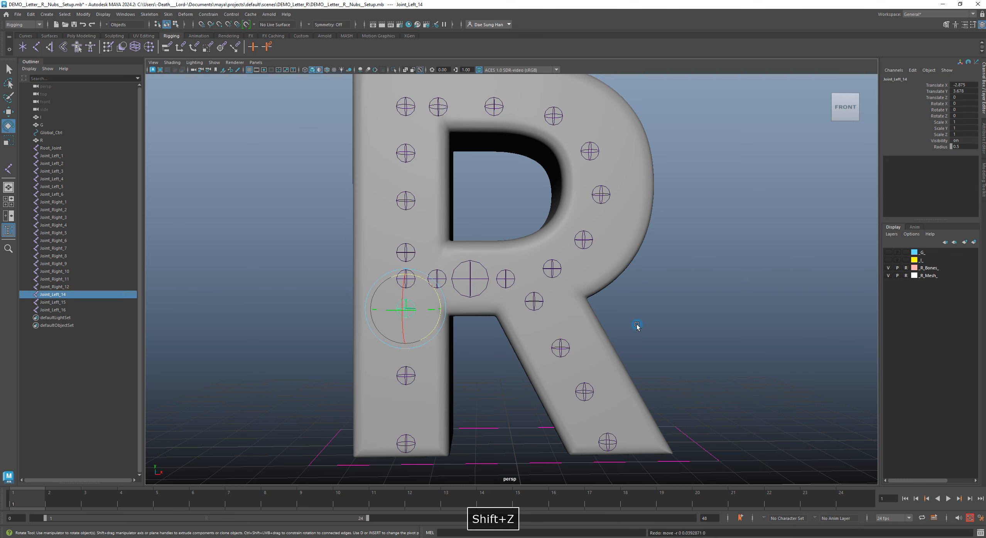
click(699, 337)
alt+right_drag(699, 337, 567, 315)
alt+drag(567, 315, 581, 276)
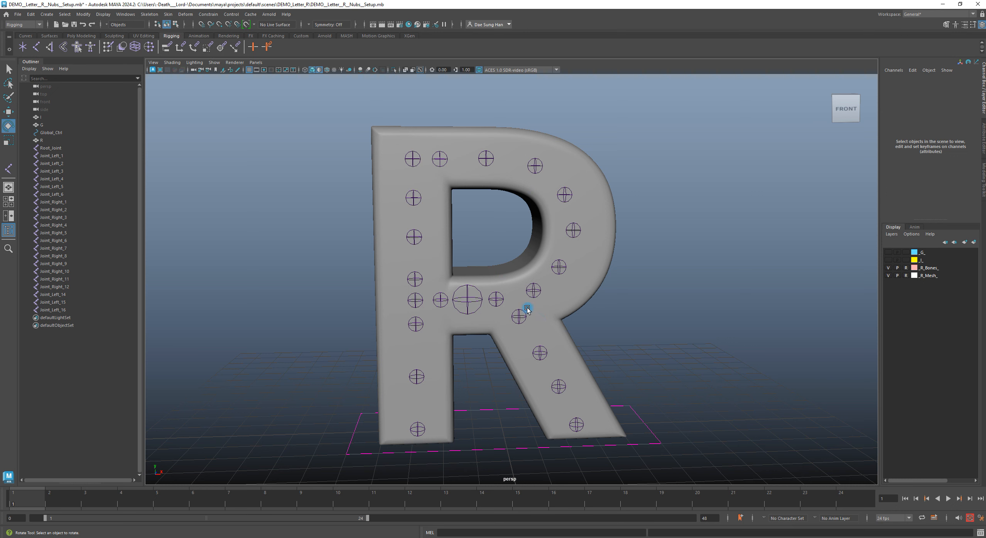
- Reselect Root_Joint in the crossbar, try moving it slightly up along Y, and undo the move
alt+drag(513, 291, 503, 279)
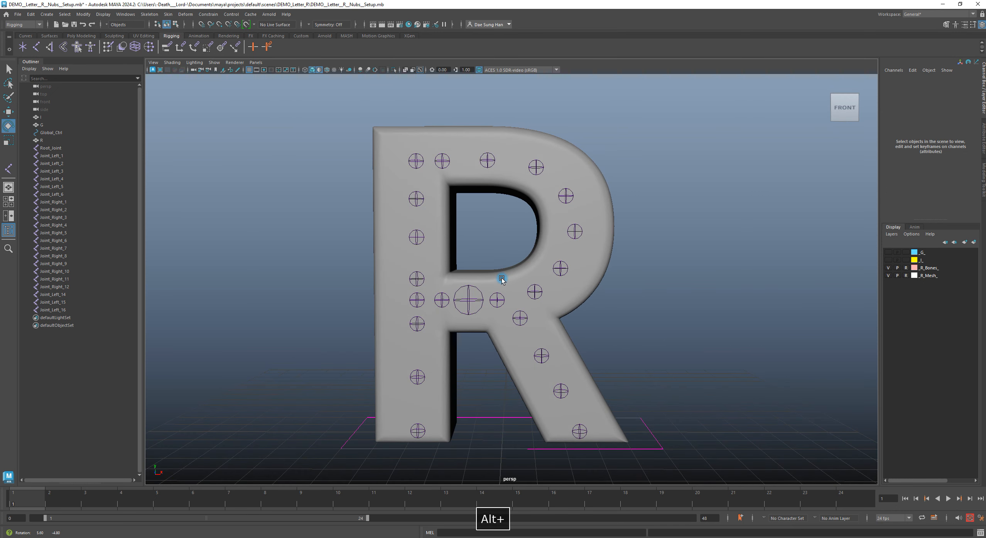
click(470, 288)
key(w)
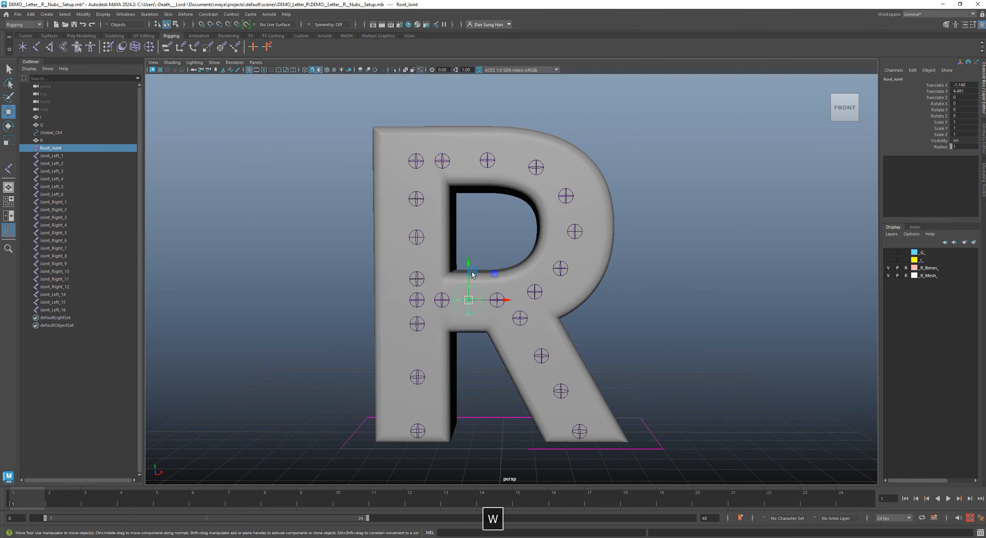
drag(472, 274, 472, 251)
key(z)
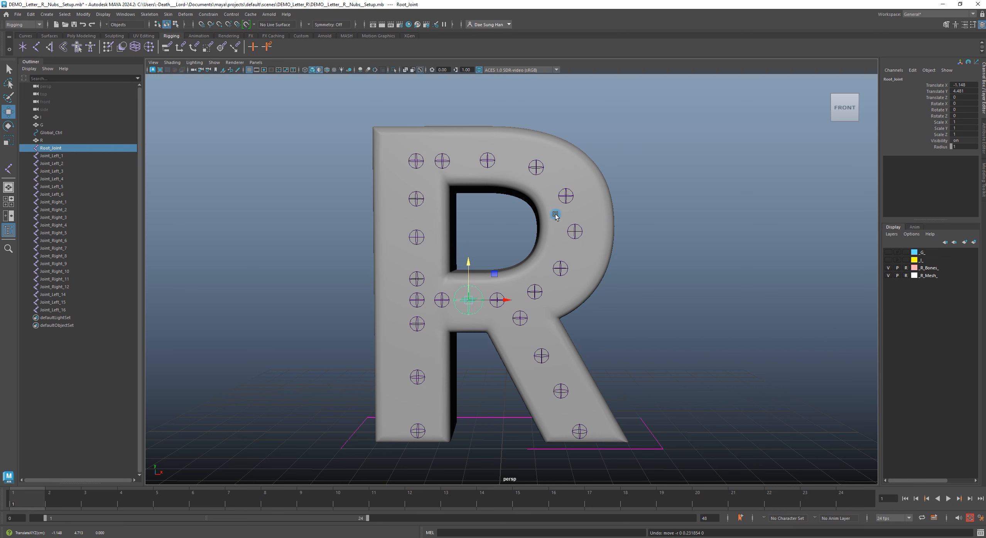
- Try moving Root_Joint toward the bowl and rotating it about Y, undo the changes, and clear the selection
alt+drag(466, 285, 489, 319)
key(e)
key(ctrl+z)
key(ctrl+z)
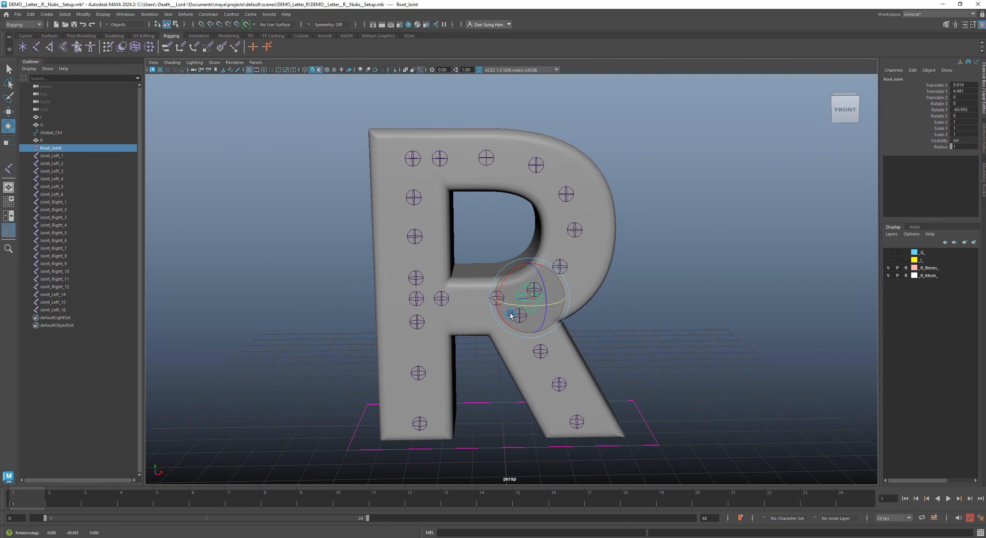
click(604, 247)
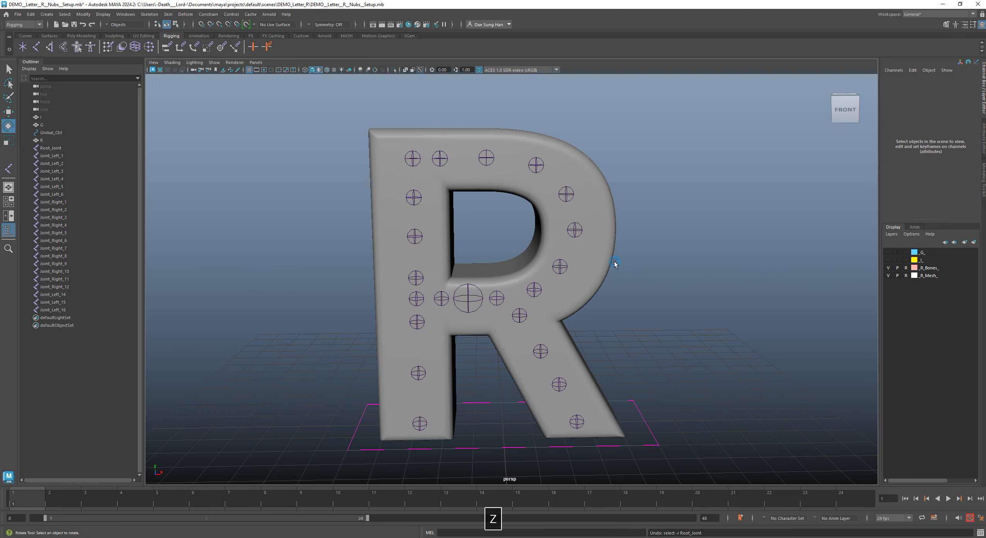
- Inspect the joints' alignment from above in wireframe with the _R_Mesh_ layer temporarily hidden, and return to the perspective view
alt+drag(645, 255, 642, 243)
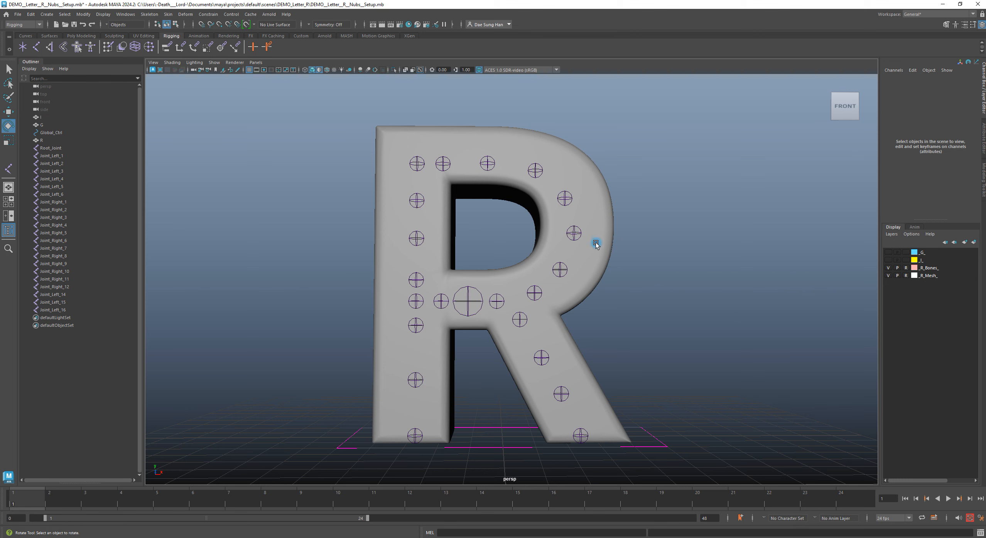
alt+drag(512, 272, 561, 306)
key(space)
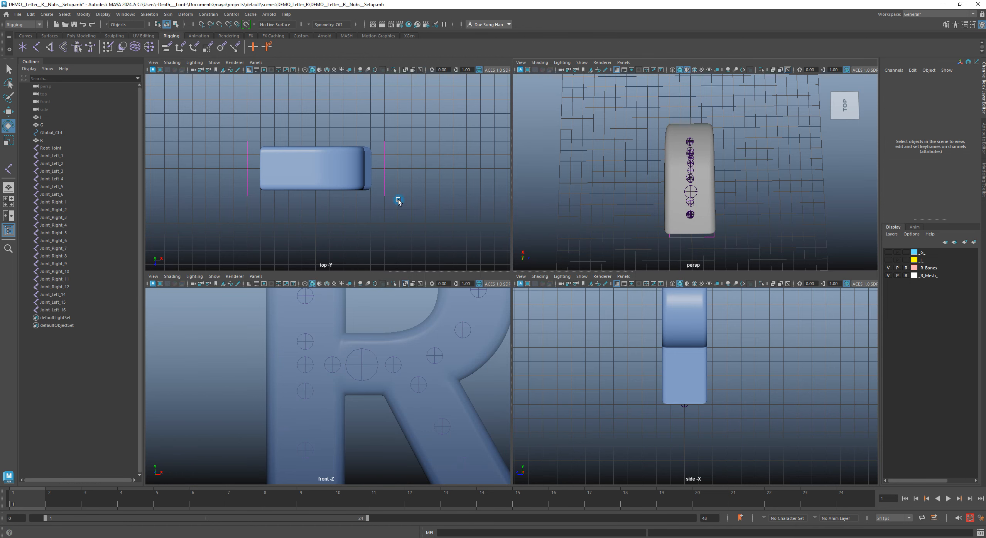
key(space)
key(4)
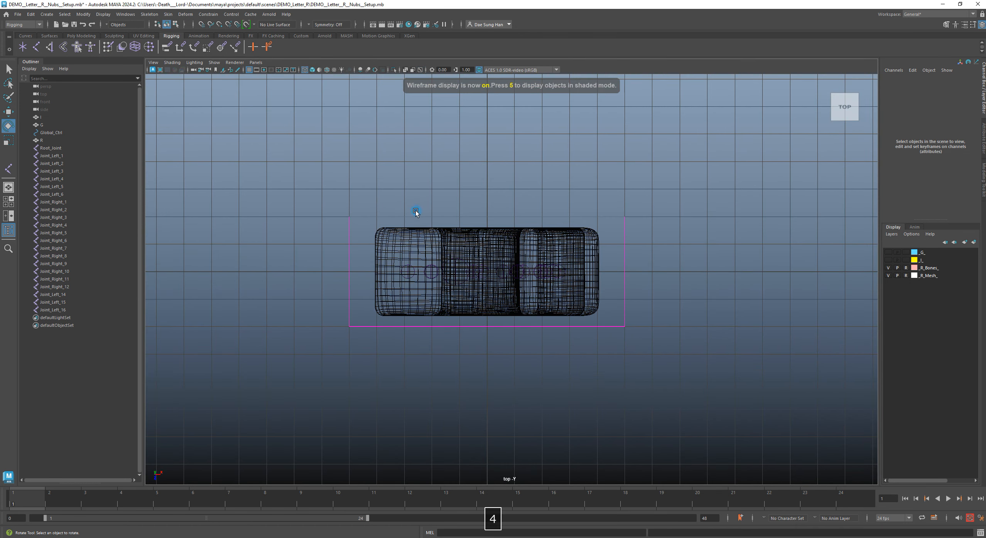
alt+right_drag(414, 211, 601, 276)
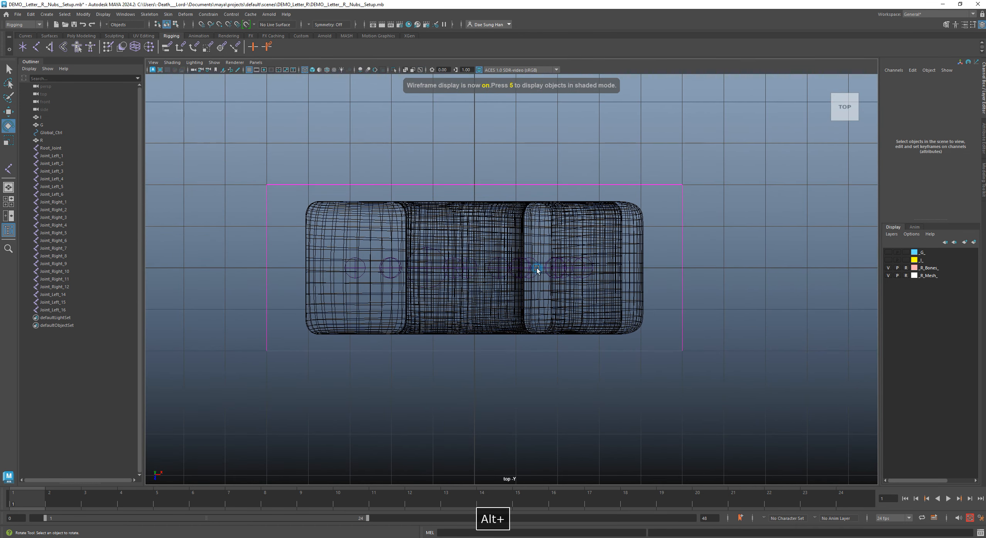
click(888, 276)
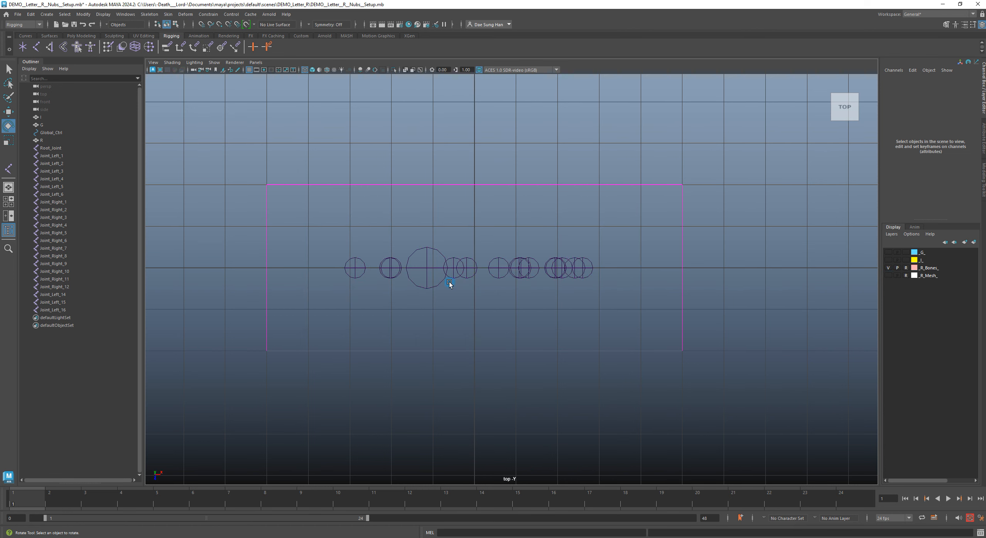
alt+right_drag(293, 228, 597, 290)
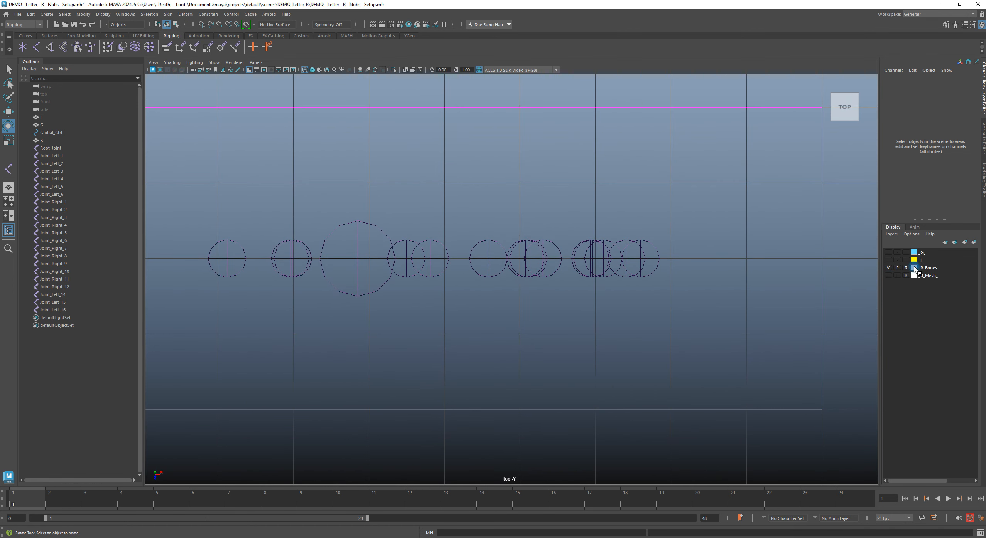
click(888, 275)
key(space)
key(space)
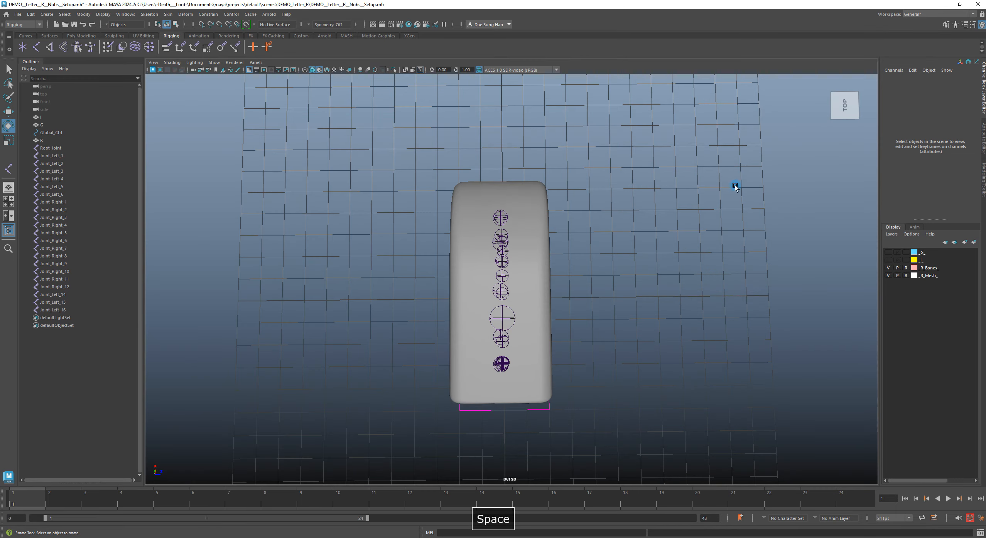
- Make the _R_Mesh_ layer selectable, select the R mesh, and compare its unsmoothed and smoothed display, leaving it smoothed
alt+drag(734, 185, 655, 246)
key(w)
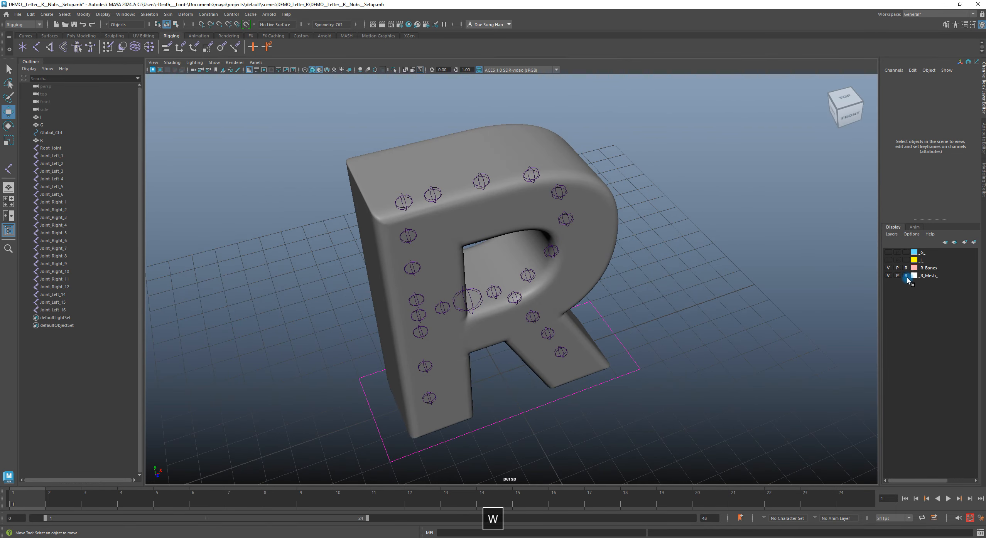
click(590, 197)
alt+drag(594, 196, 675, 289)
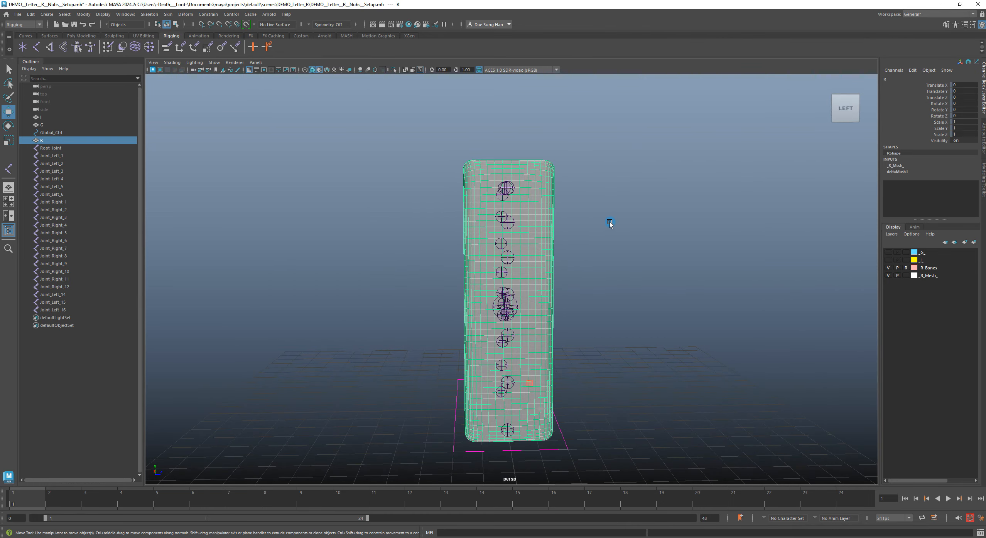
alt+drag(609, 222, 499, 205)
key(1)
key(3)
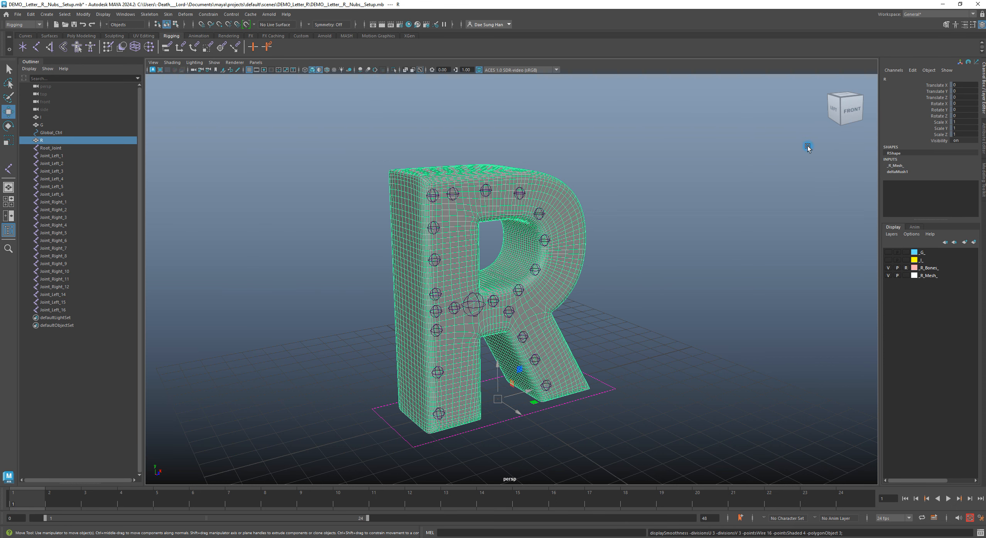
alt+drag(566, 156, 739, 195)
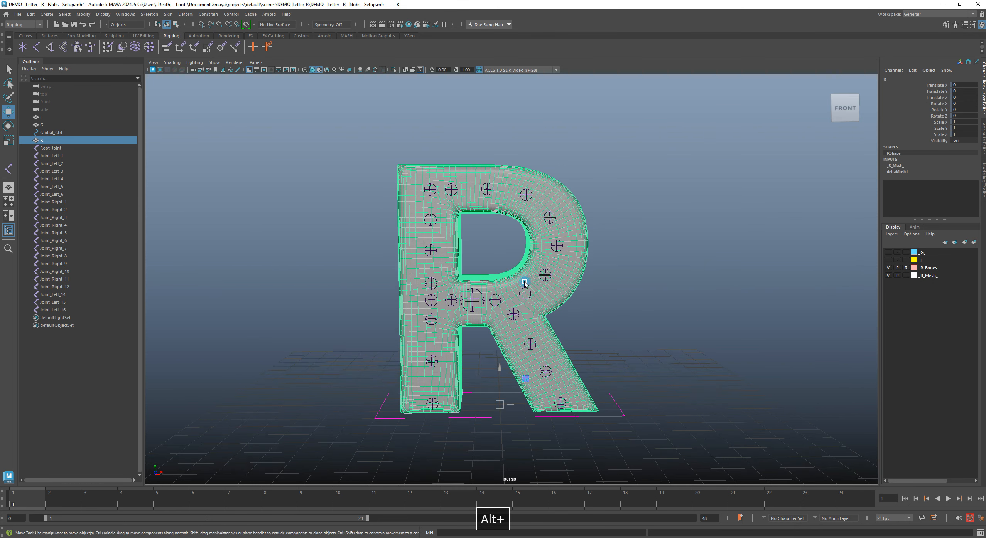
- Switch to the front view, show its grid, change the background to light gray, and deselect the R mesh
alt+middle_drag(524, 279, 545, 235)
key(space)
key(space)
alt+right_drag(442, 359, 468, 313)
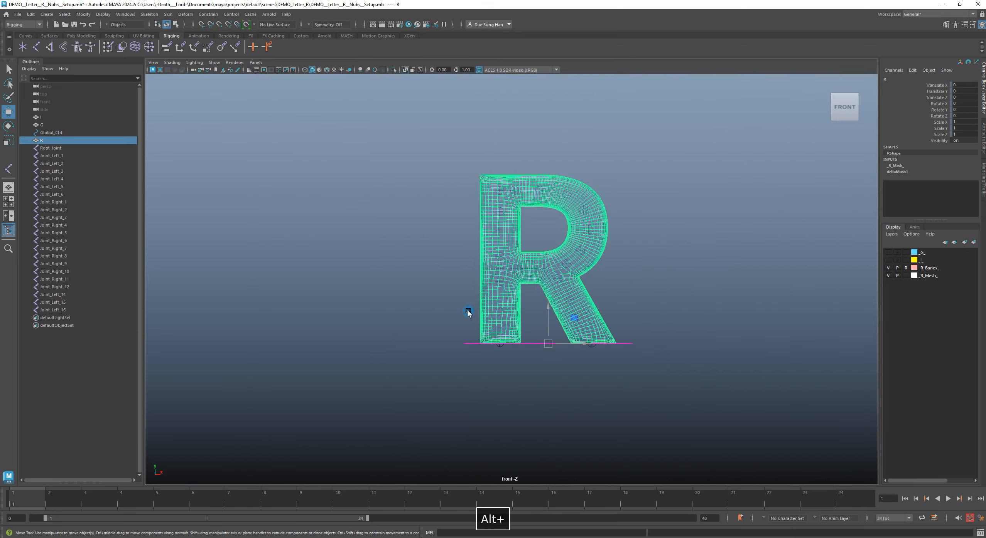
click(249, 69)
alt+right_drag(420, 227, 583, 194)
alt+middle_drag(583, 194, 519, 231)
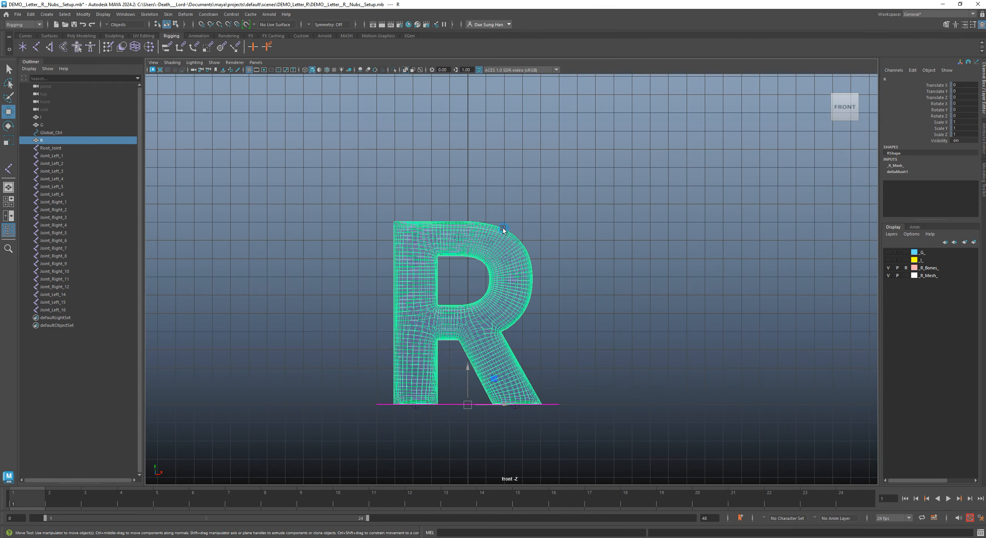
key(alt+b)
key(alt+b)
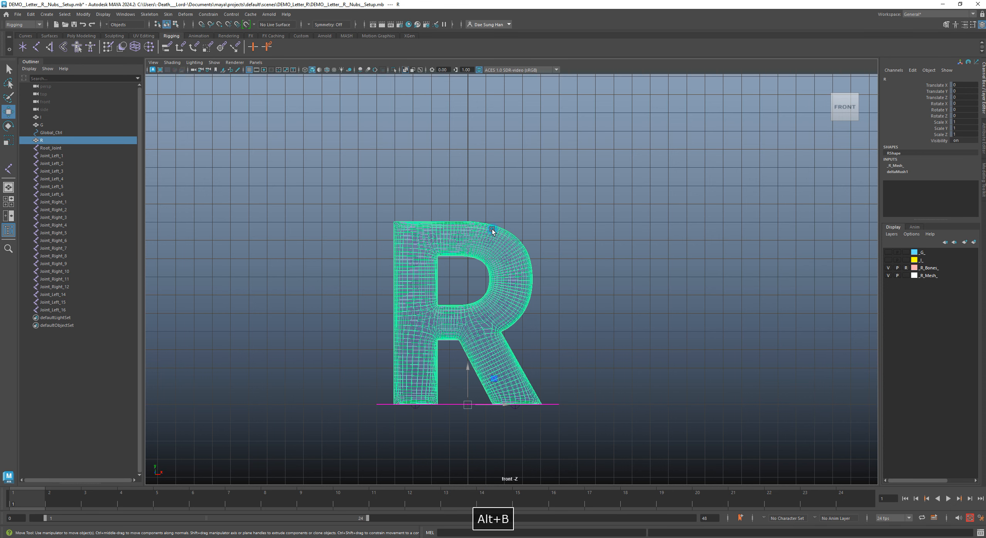
key(alt+b)
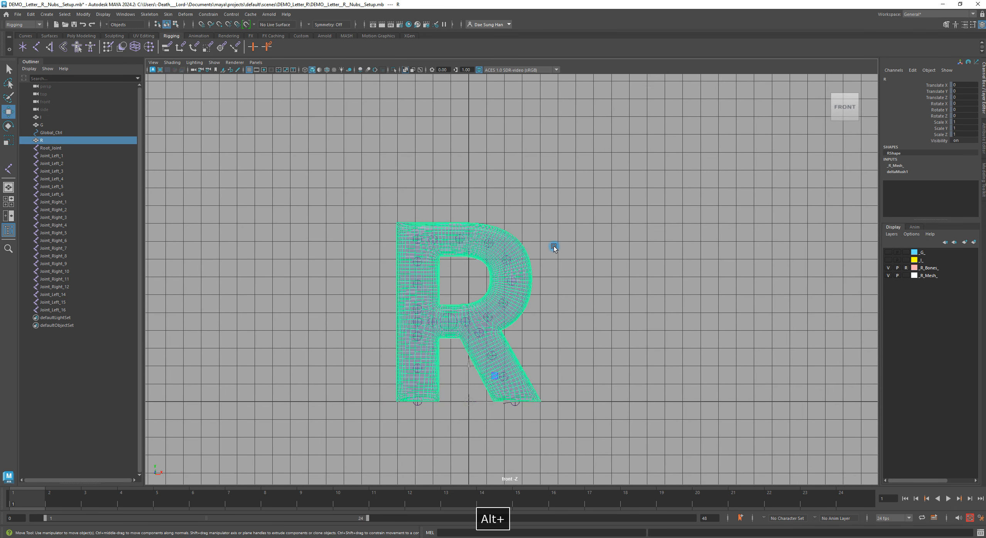
click(552, 246)
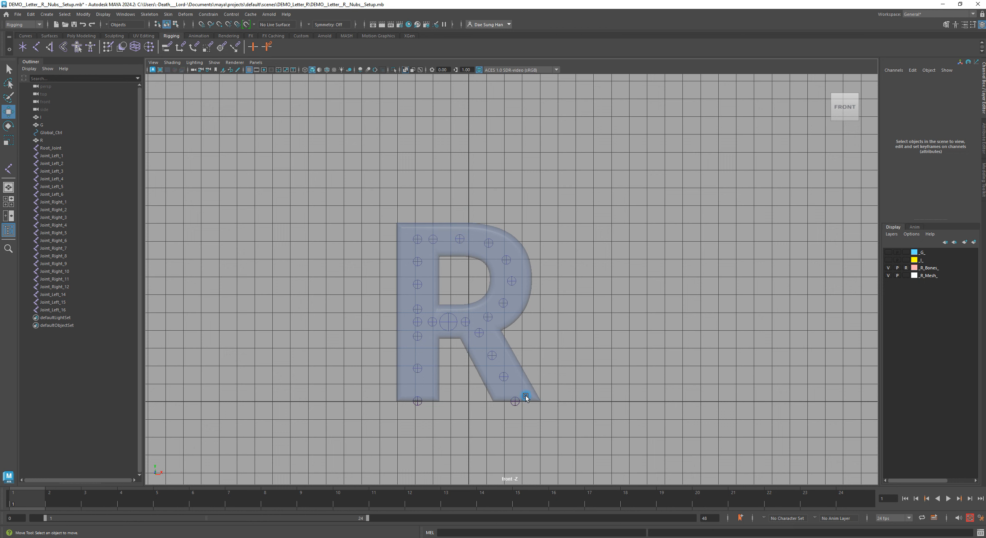
- Select the R mesh and review the bones, I, G and mesh display layers, ending with _R_Mesh_ highlighted
alt+right_drag(374, 200, 545, 296)
click(534, 279)
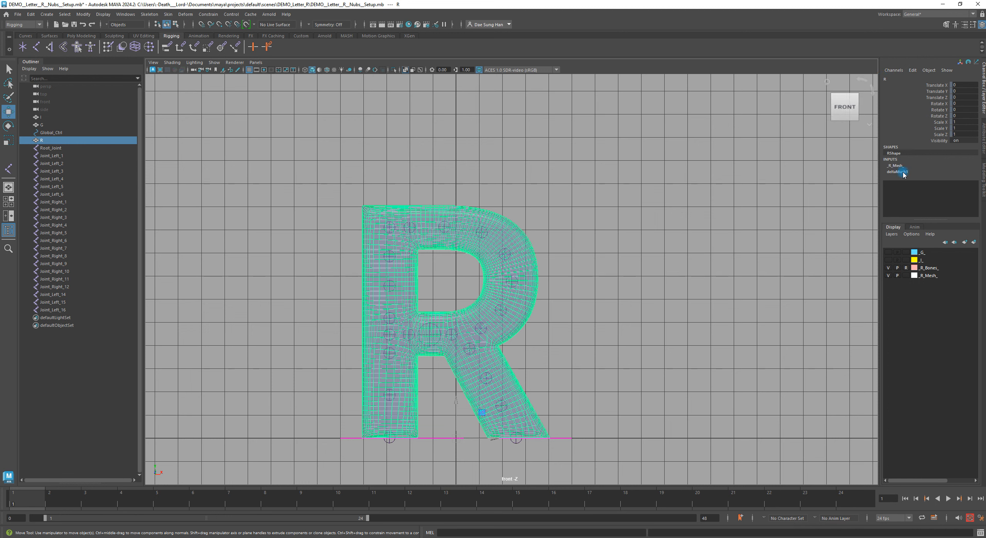
alt+middle_drag(535, 373, 587, 330)
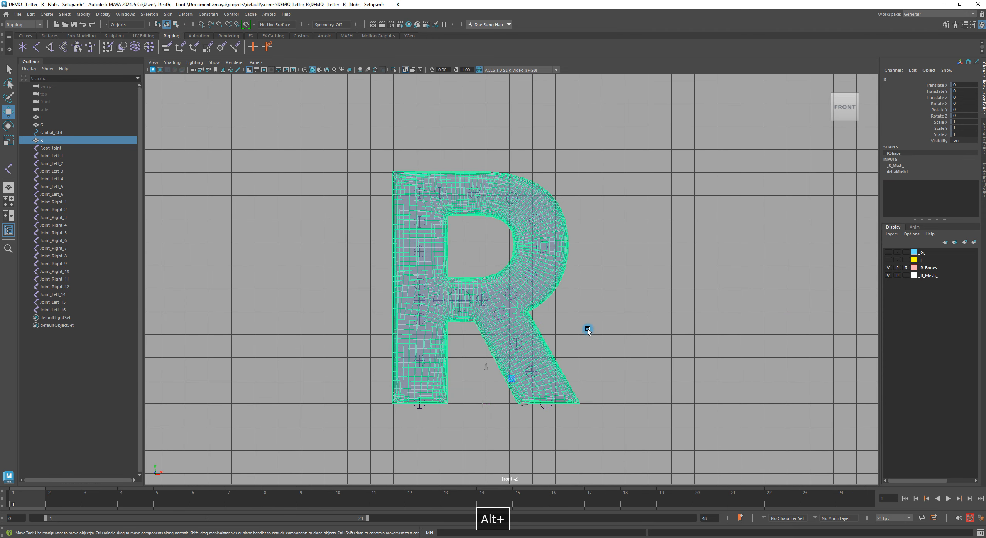
click(929, 276)
click(929, 268)
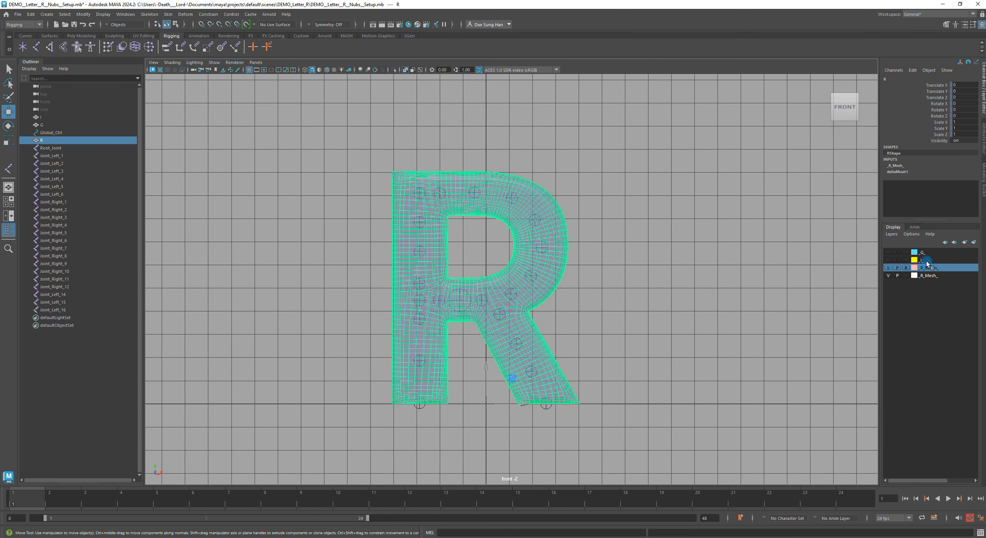
click(930, 260)
click(930, 254)
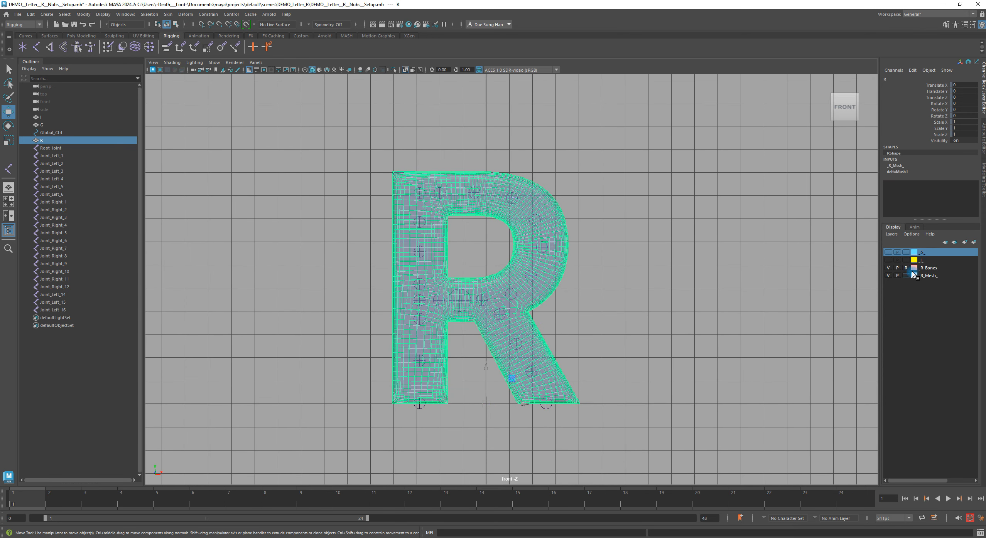
click(941, 269)
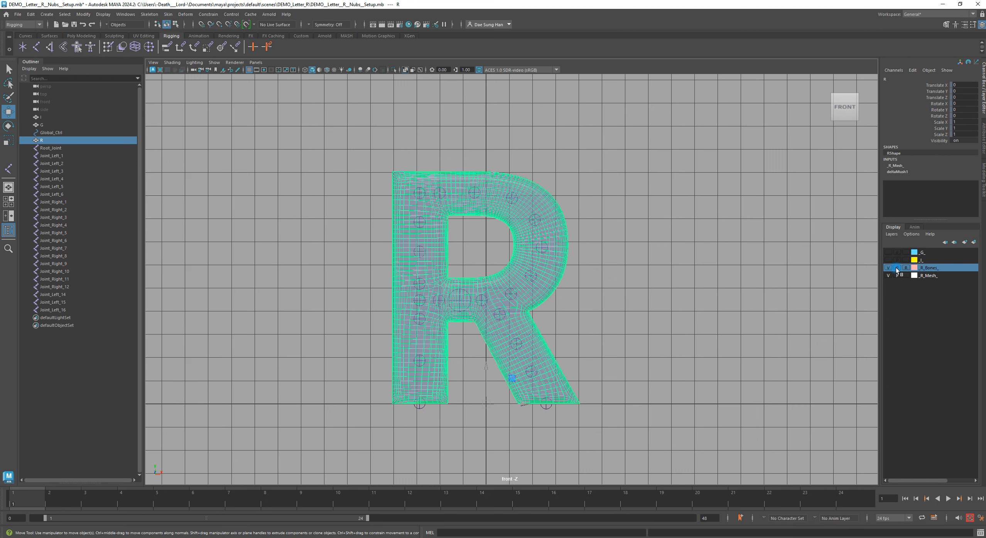
click(935, 276)
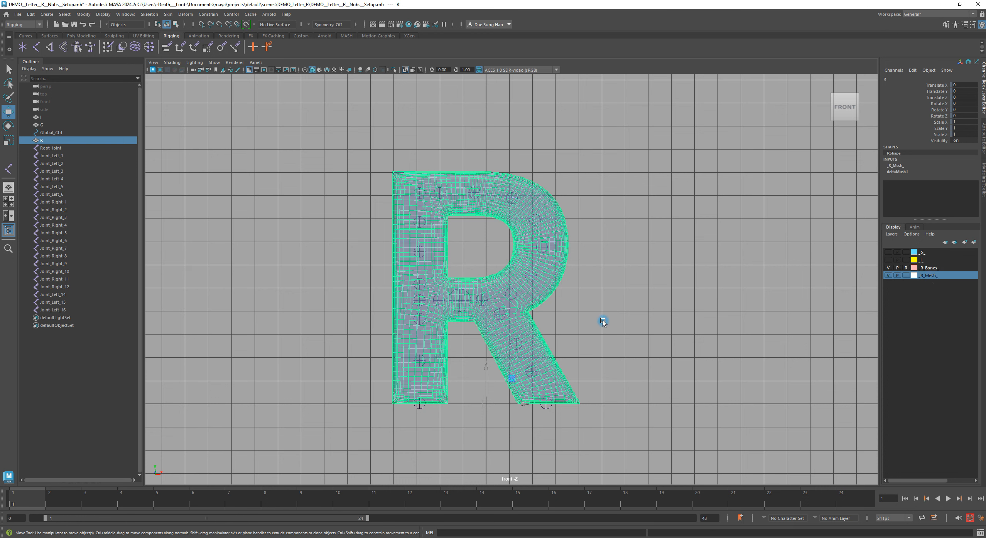
- Examine the joint layout across the R in the front view, checking the mesh topology and the crossbar joints around the root
click(573, 244)
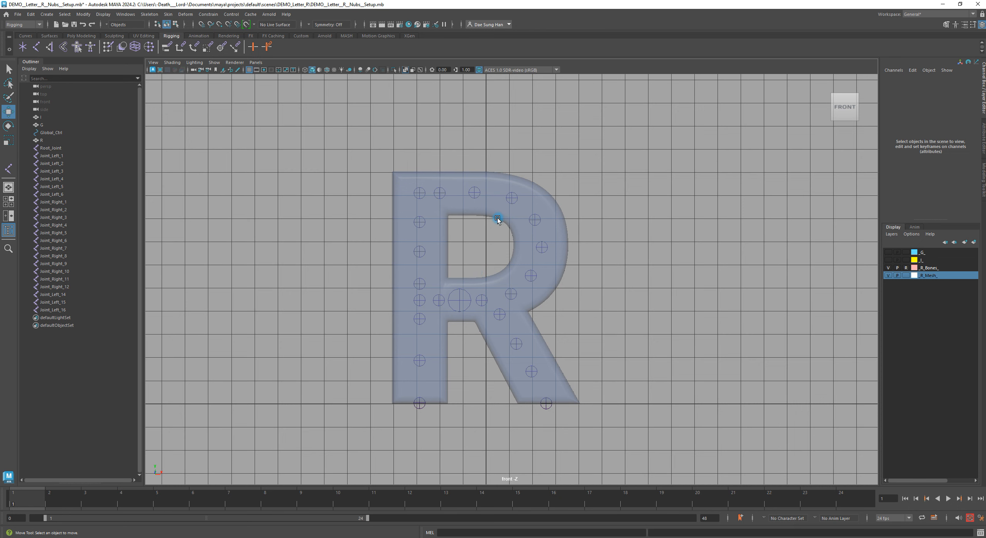
alt+right_drag(561, 256, 654, 266)
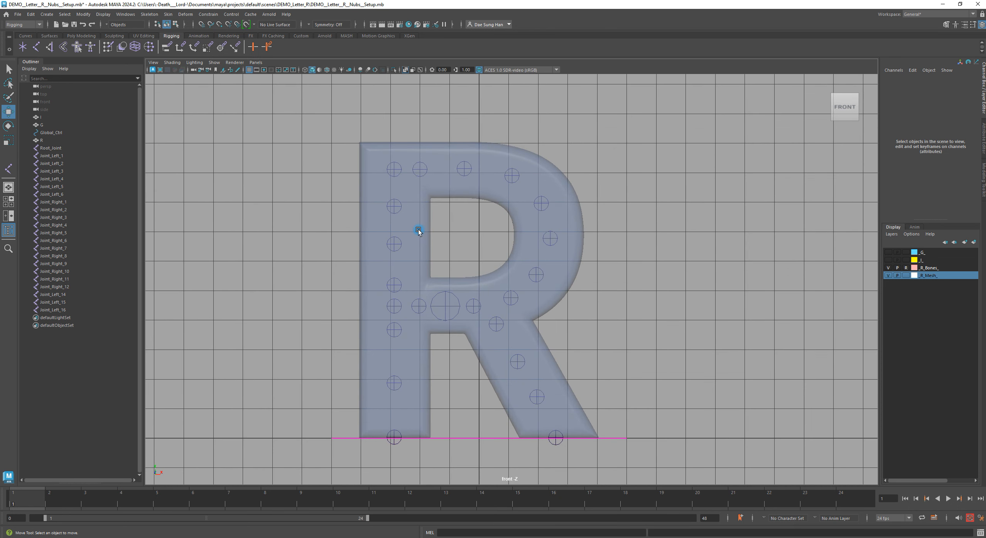
click(529, 218)
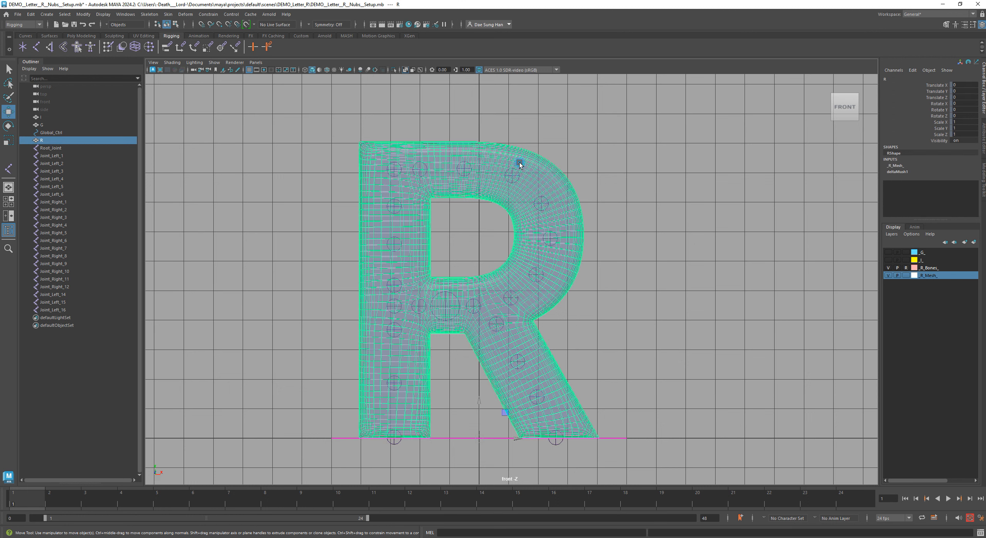
click(652, 265)
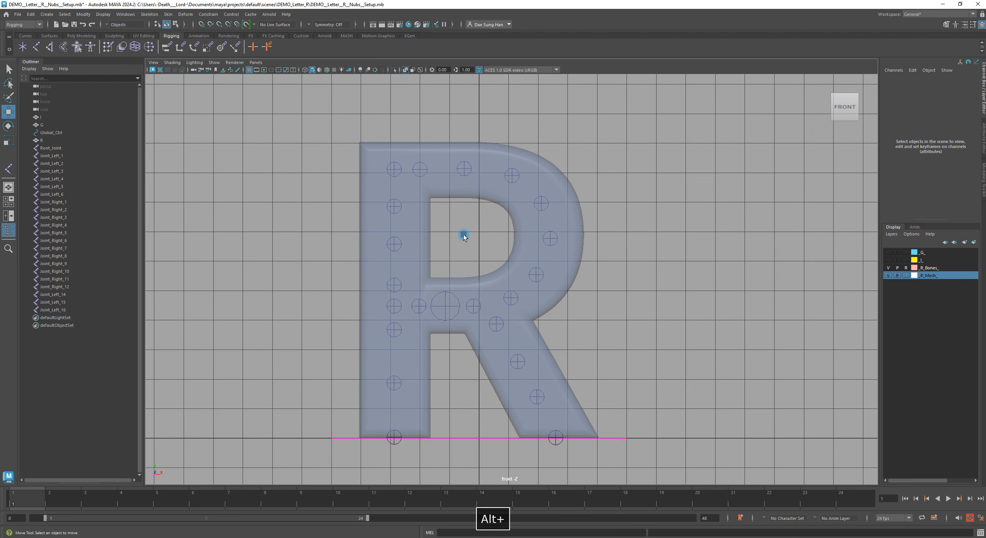
alt+right_drag(462, 233, 549, 294)
alt+right_drag(447, 301, 647, 417)
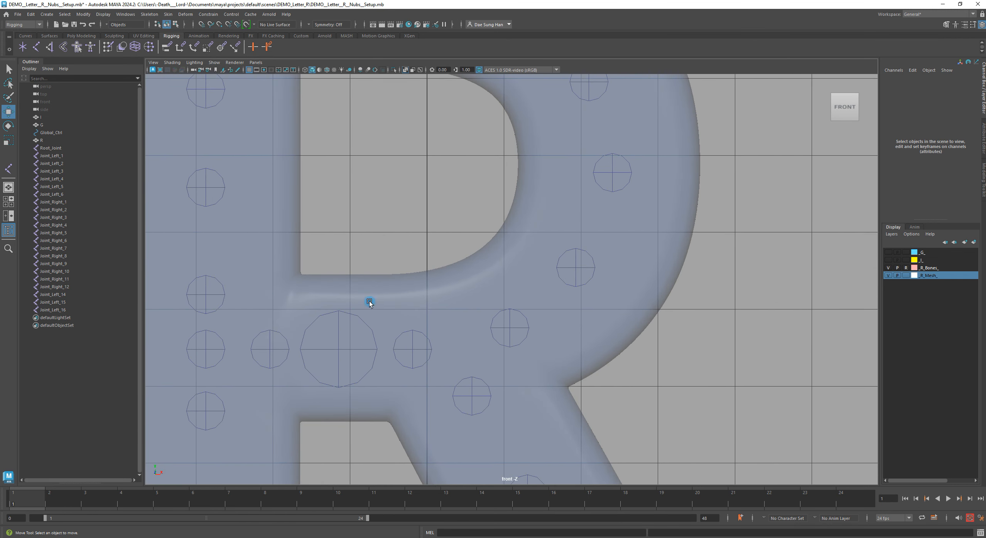
alt+right_drag(370, 302, 185, 246)
alt+right_drag(455, 230, 699, 313)
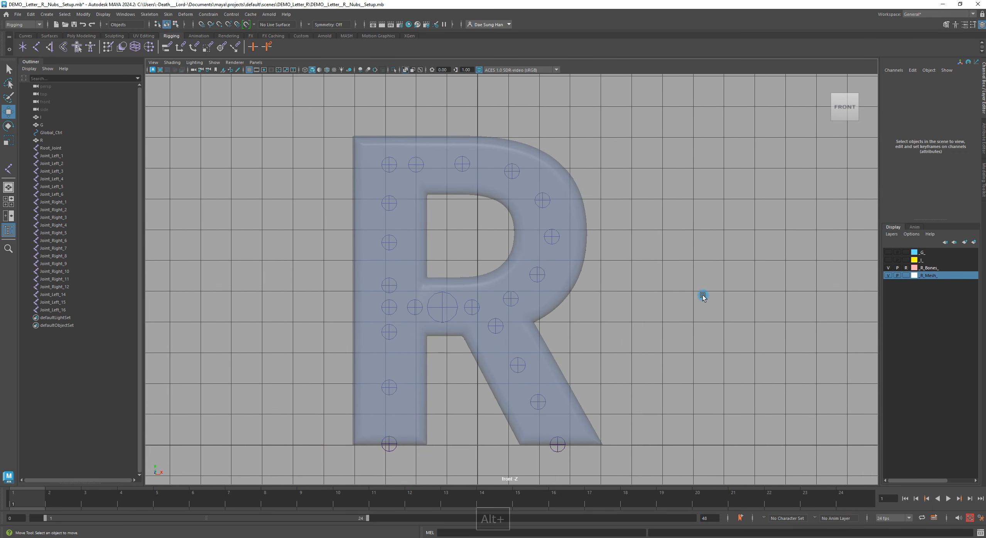